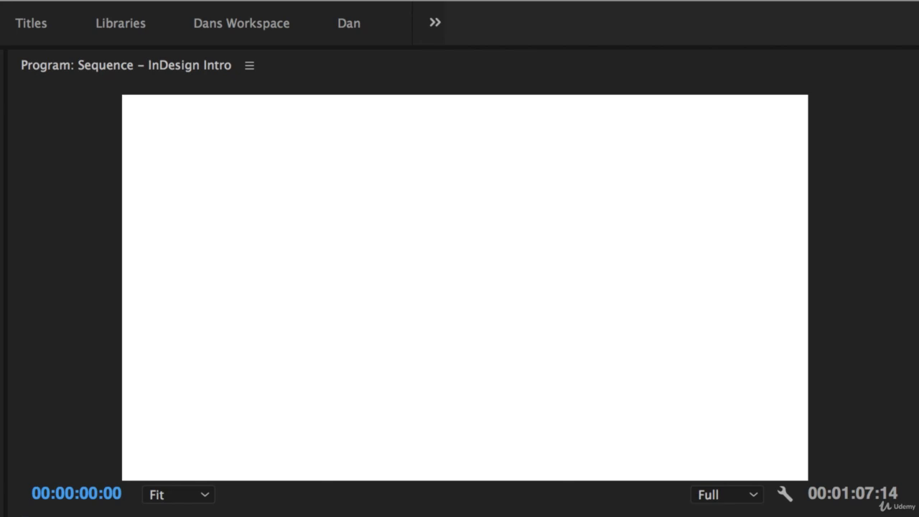
- Play the finished BYOL logo intro in the maximized Program monitor, then replay it from the start
{"action": "key", "text": "space"}
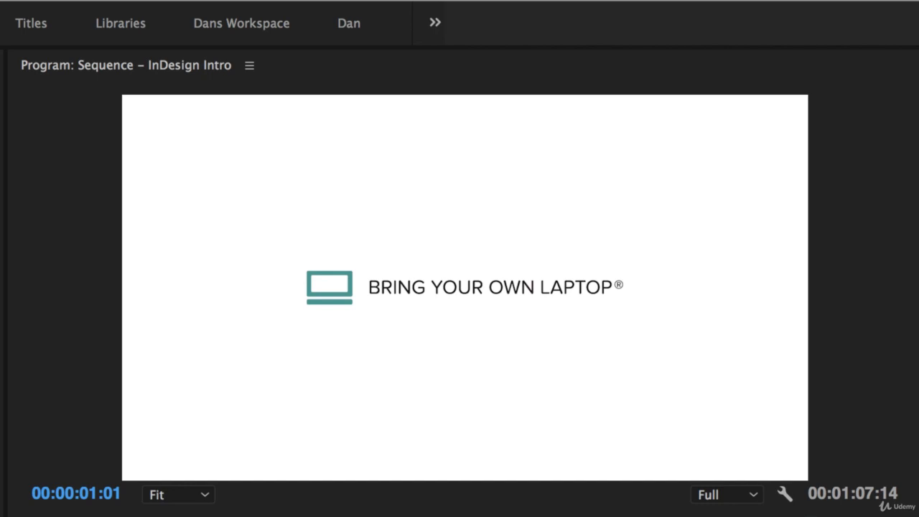
{"action": "key", "text": "Home"}
{"action": "key", "text": "space"}
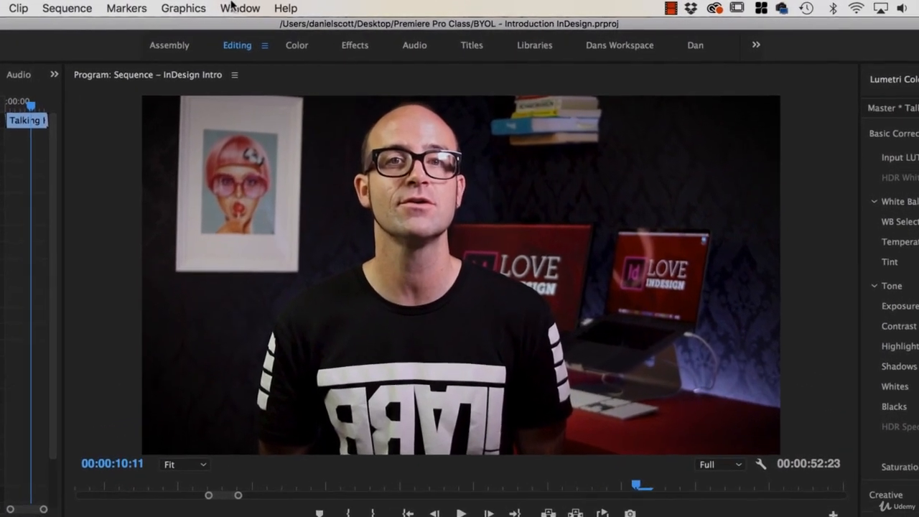
- Reset the workspace panels to the saved layout
{"action": "left_click", "coordinate": [310, 7]}
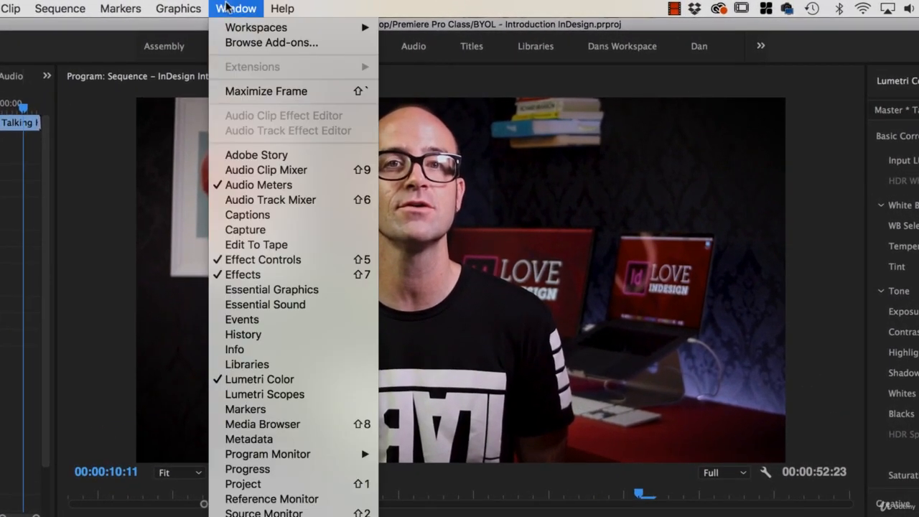
{"action": "mouse_move", "coordinate": [248, 27]}
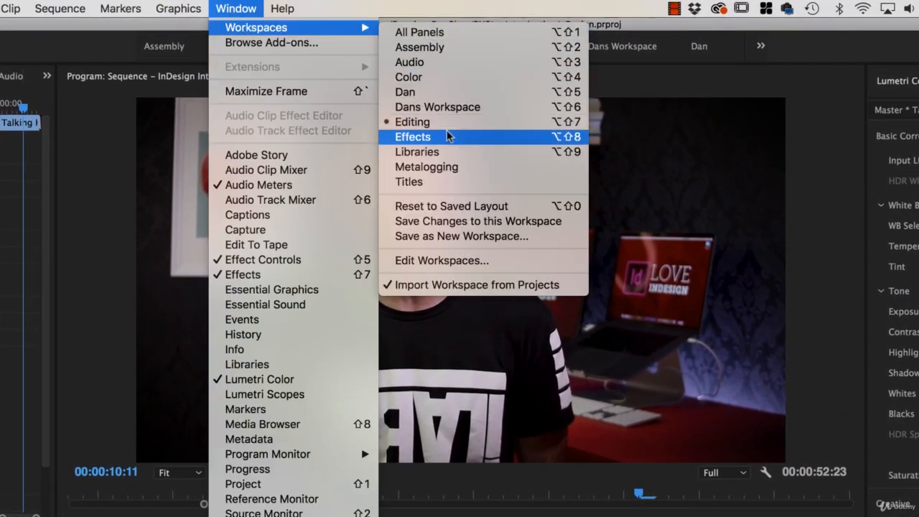
{"action": "left_click", "coordinate": [445, 207]}
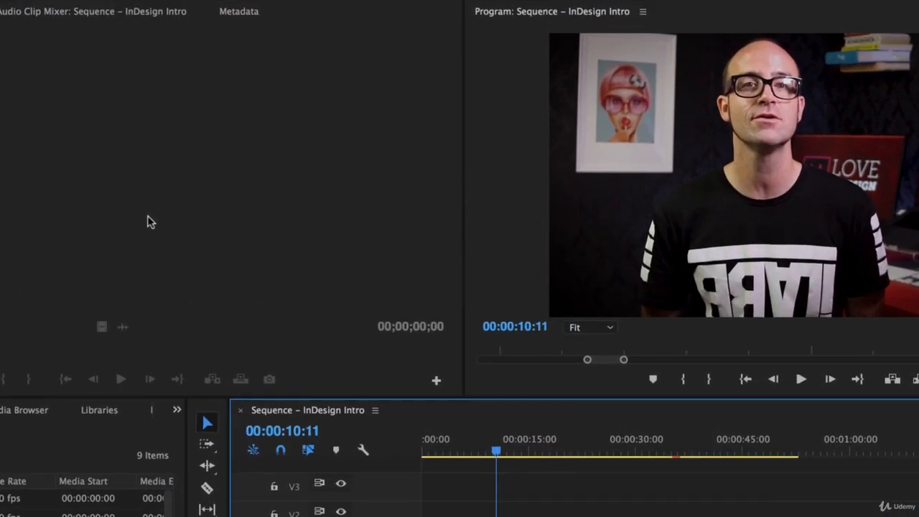
- Import BYOL Logo.ai and Background Music.mp3 into the project
{"action": "key", "text": "super+i"}
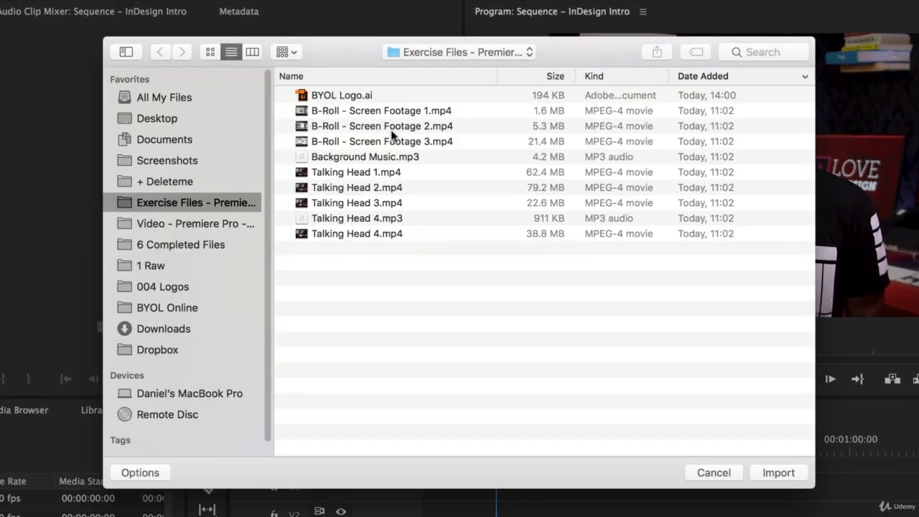
{"action": "left_click", "coordinate": [342, 96]}
{"action": "left_click", "coordinate": [344, 157], "text": "super"}
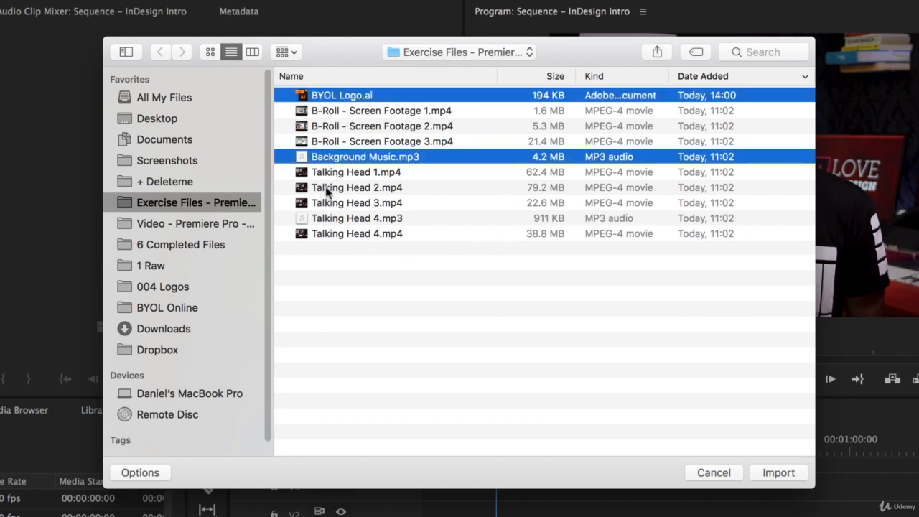
{"action": "left_click", "coordinate": [790, 473]}
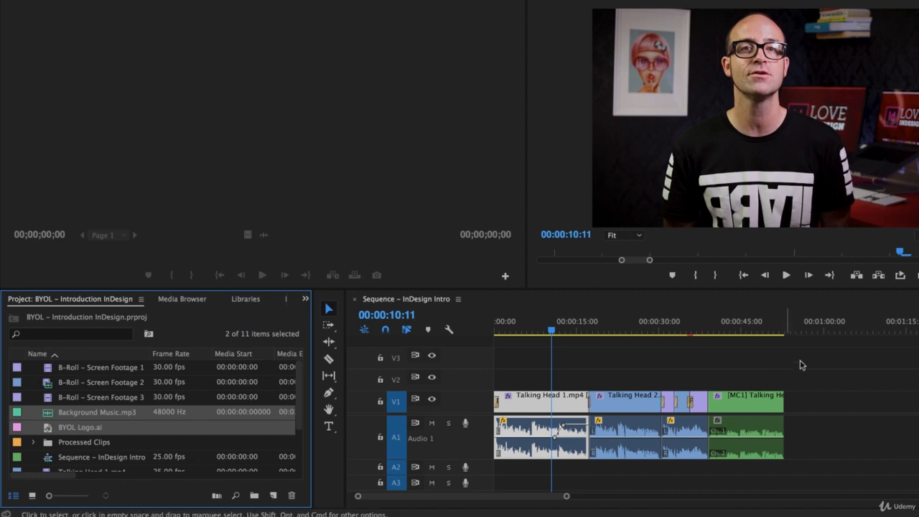
- Move all the talking-head clips about three seconds later in the timeline
{"action": "left_click", "coordinate": [826, 358]}
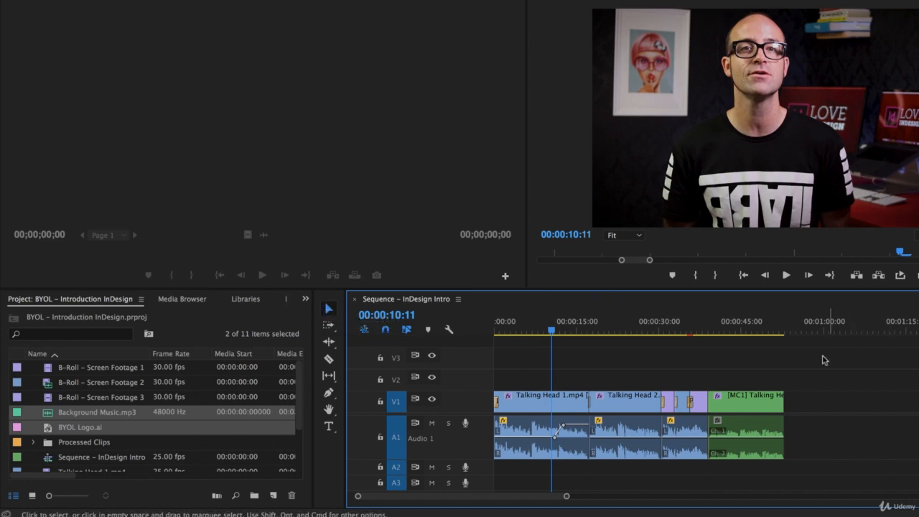
{"action": "left_click_drag", "start_coordinate": [823, 357], "coordinate": [514, 454]}
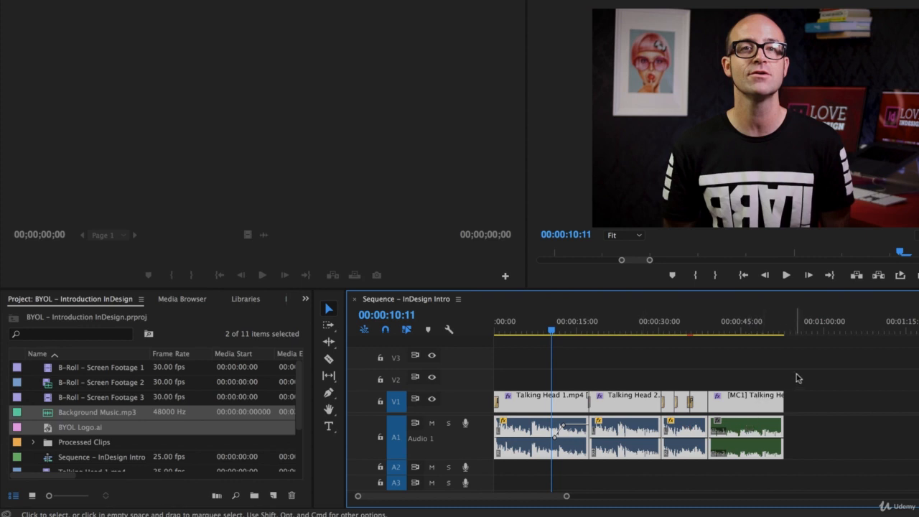
{"action": "left_click_drag", "start_coordinate": [829, 368], "coordinate": [539, 461]}
{"action": "left_click_drag", "start_coordinate": [525, 406], "coordinate": [801, 407]}
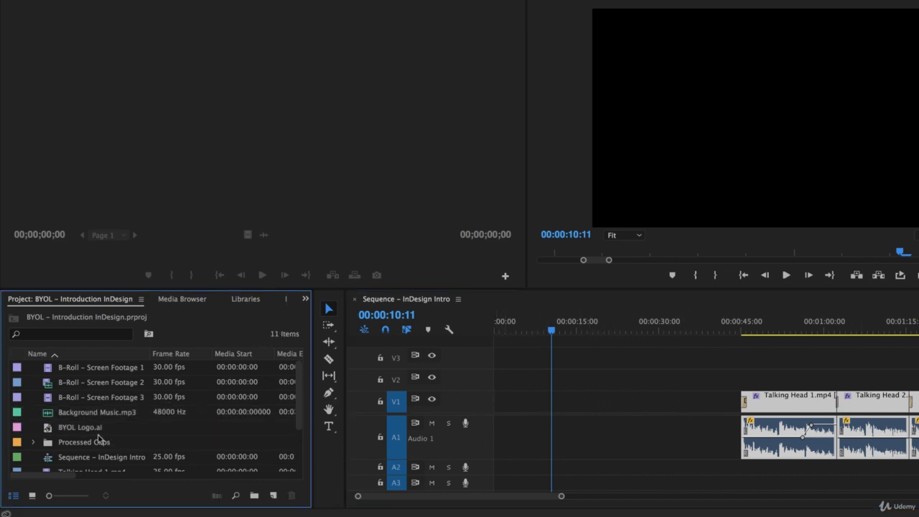
- Place BYOL Logo.ai at 00:00 on V1 and return the playhead to the start
{"action": "left_click", "coordinate": [47, 431]}
{"action": "left_click_drag", "start_coordinate": [205, 431], "coordinate": [500, 403]}
{"action": "left_click_drag", "start_coordinate": [531, 326], "coordinate": [490, 347]}
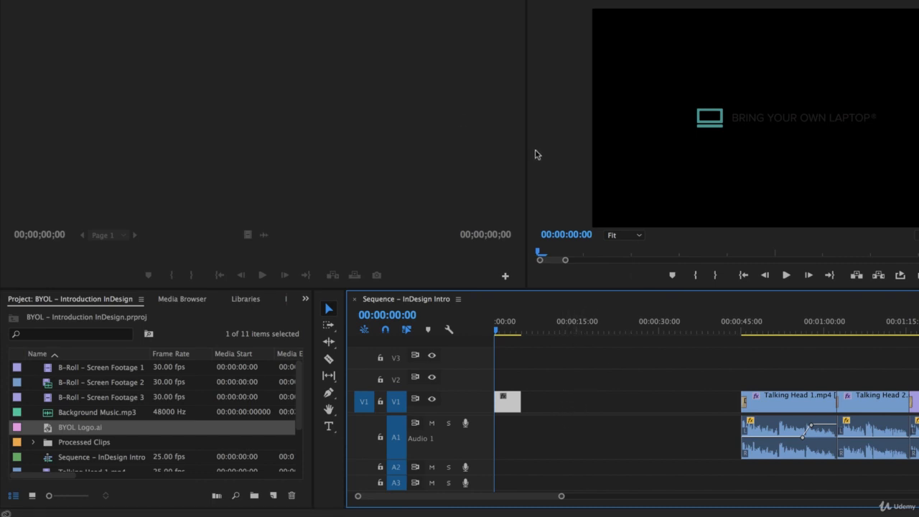
- Create a 1920×1080 white colour matte named 'Background White'
{"action": "left_click", "coordinate": [39, 9]}
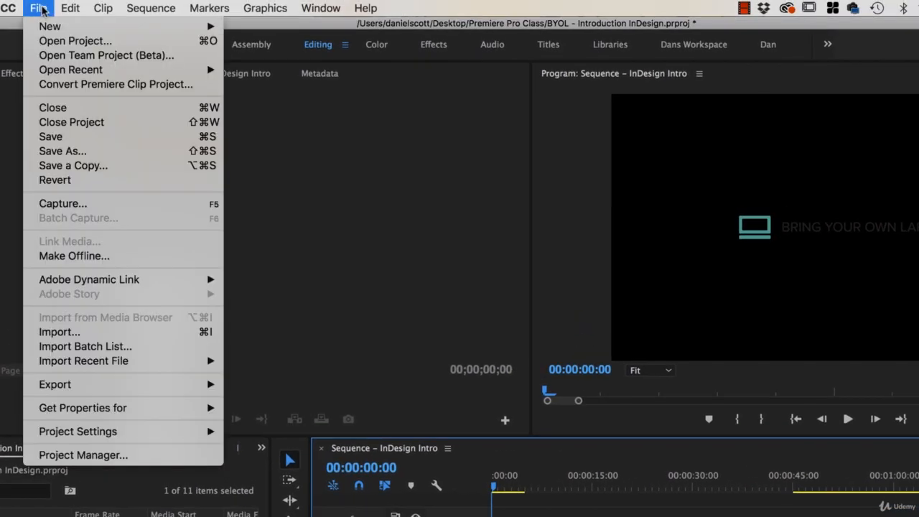
{"action": "mouse_move", "coordinate": [49, 29]}
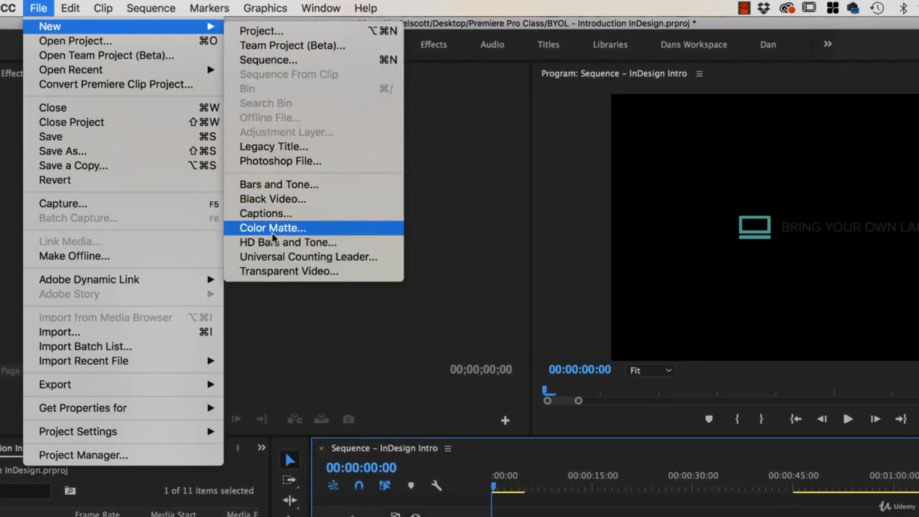
{"action": "left_click", "coordinate": [273, 229]}
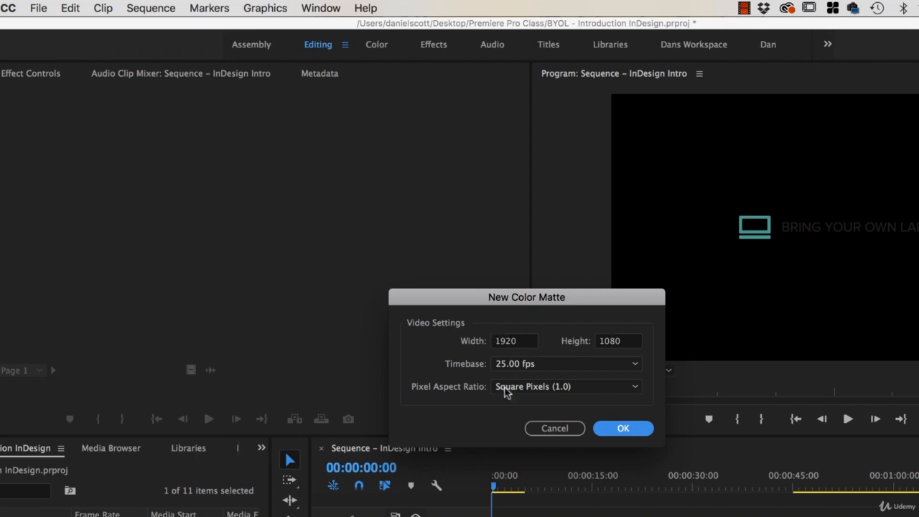
{"action": "left_click", "coordinate": [623, 429]}
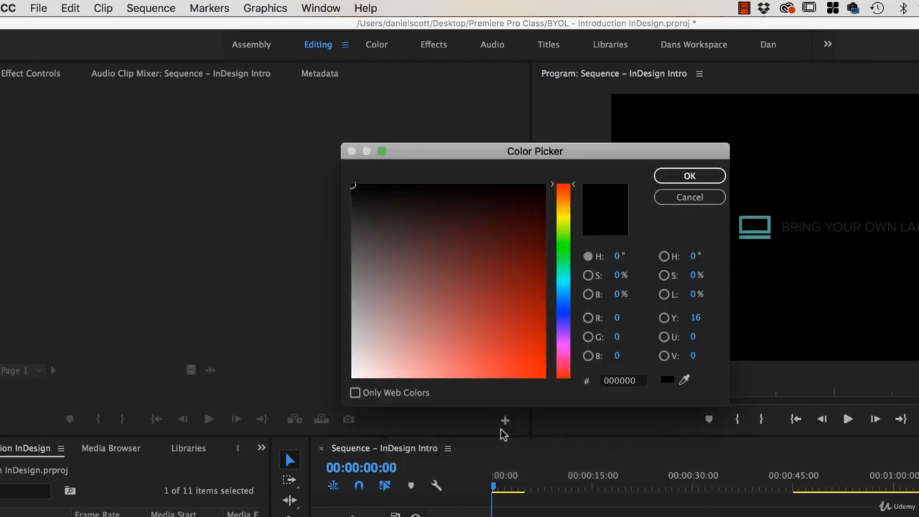
{"action": "mouse_move", "coordinate": [413, 218]}
{"action": "left_mouse_down"}
{"action": "mouse_move", "coordinate": [421, 312]}
{"action": "mouse_move", "coordinate": [445, 248]}
{"action": "mouse_move", "coordinate": [421, 307]}
{"action": "mouse_move", "coordinate": [352, 377]}
{"action": "left_mouse_up"}
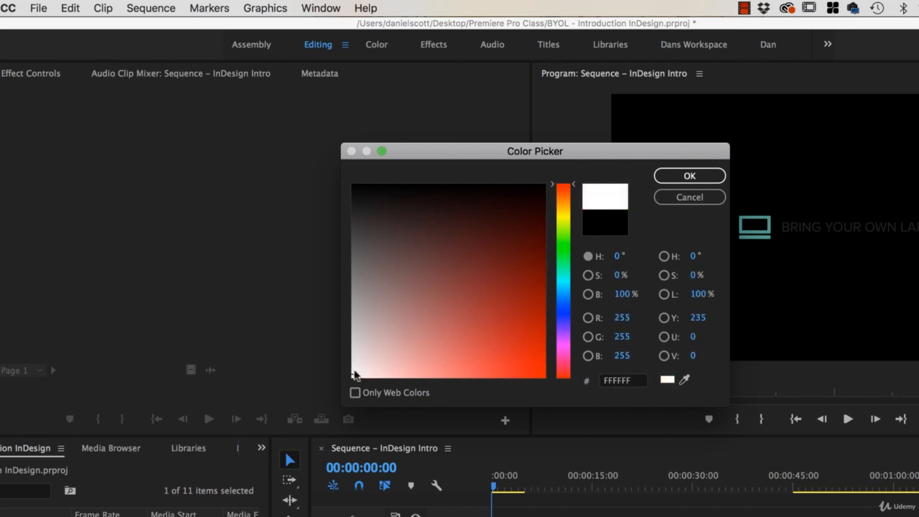
{"action": "left_click", "coordinate": [694, 176]}
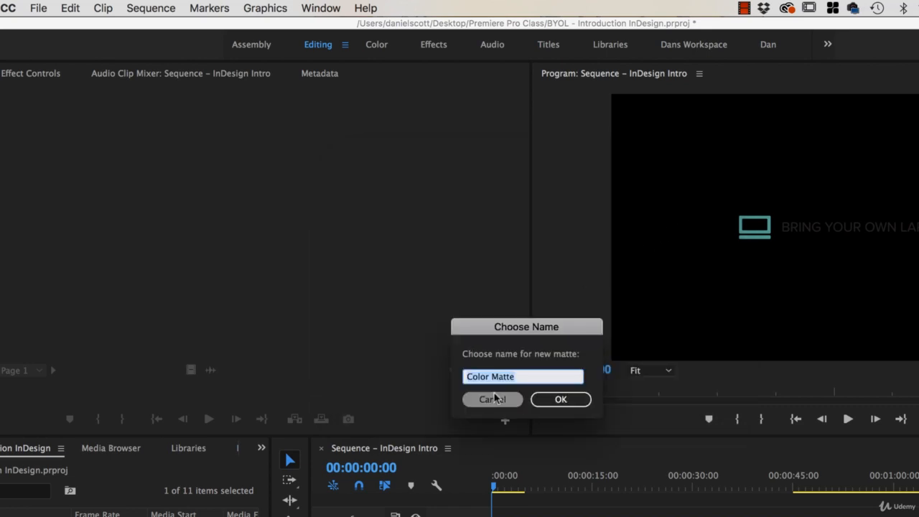
{"action": "type", "text": "Backgr"}
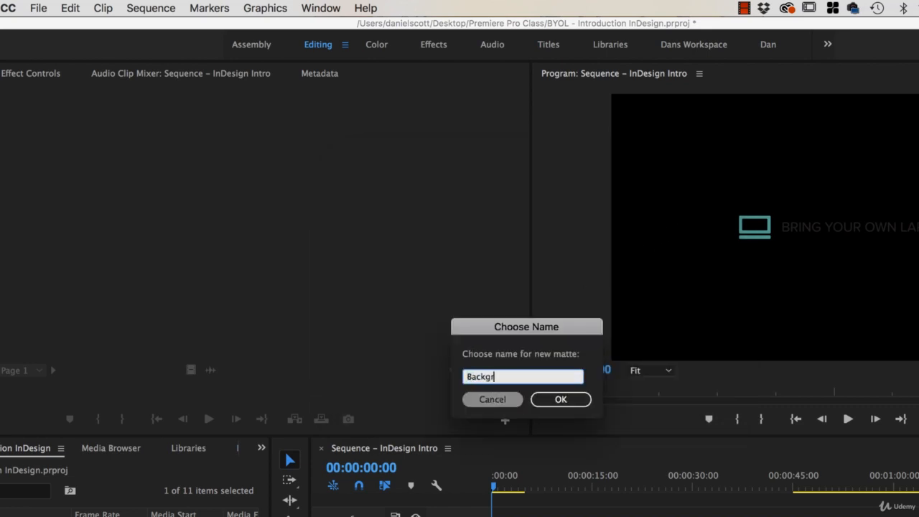
{"action": "type", "text": "ound White"}
{"action": "key", "text": "Return"}
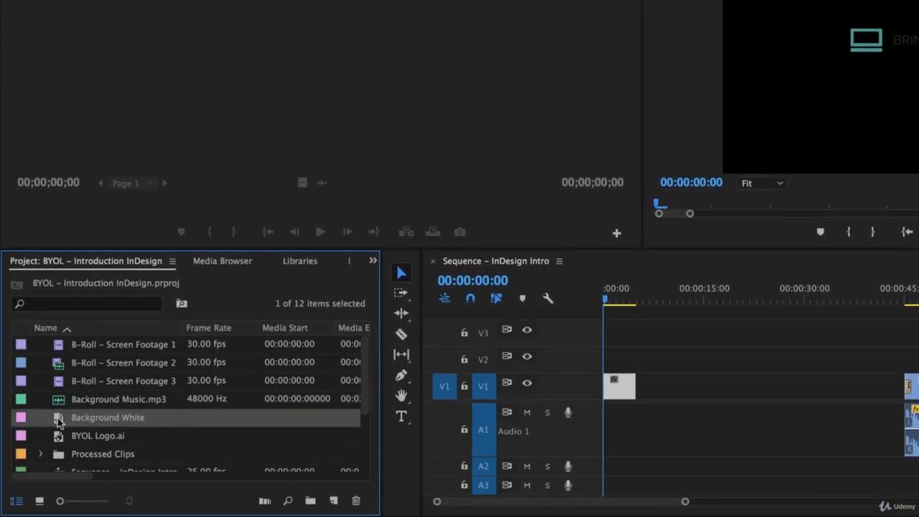
- Add Background White at the sequence start on V1 with the BYOL logo on V2 above, then preview
{"action": "left_click_drag", "start_coordinate": [59, 422], "coordinate": [611, 363]}
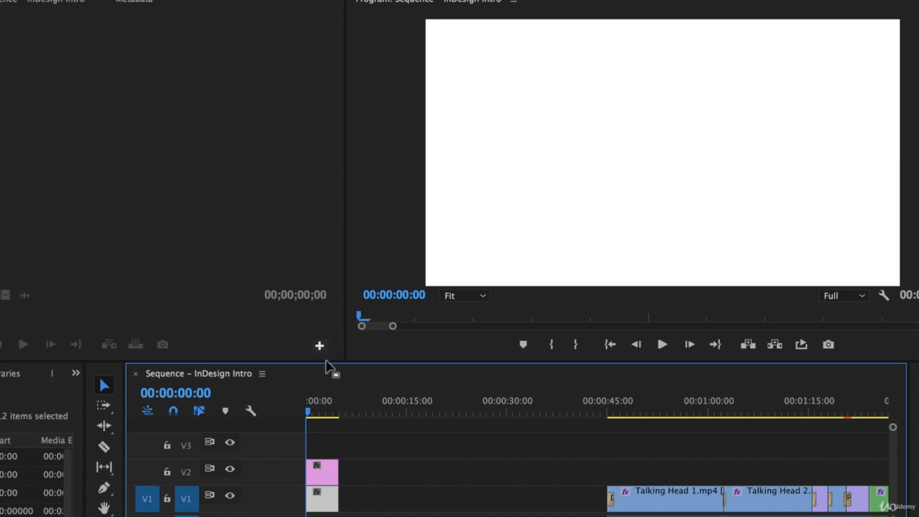
{"action": "left_click", "coordinate": [318, 467]}
{"action": "left_click", "coordinate": [323, 505]}
{"action": "left_click", "coordinate": [322, 471]}
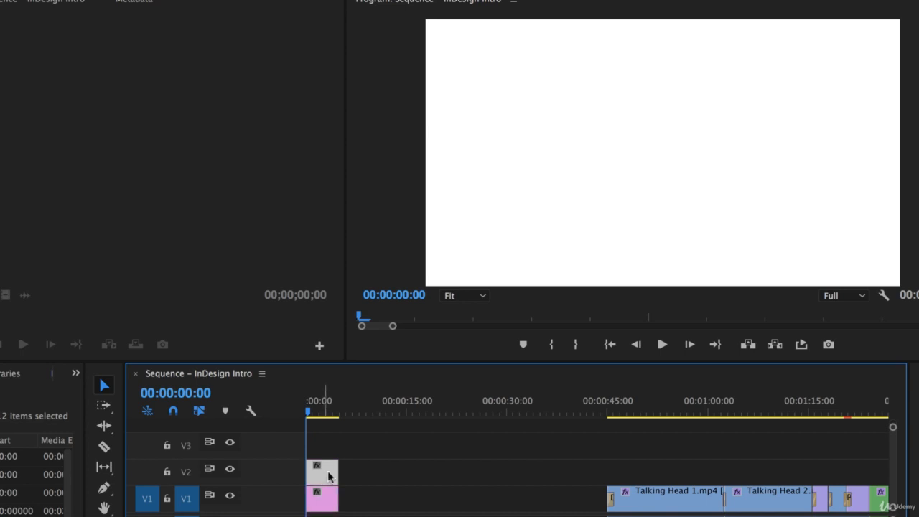
{"action": "left_click_drag", "start_coordinate": [322, 471], "coordinate": [373, 472]}
{"action": "left_click_drag", "start_coordinate": [321, 508], "coordinate": [325, 483]}
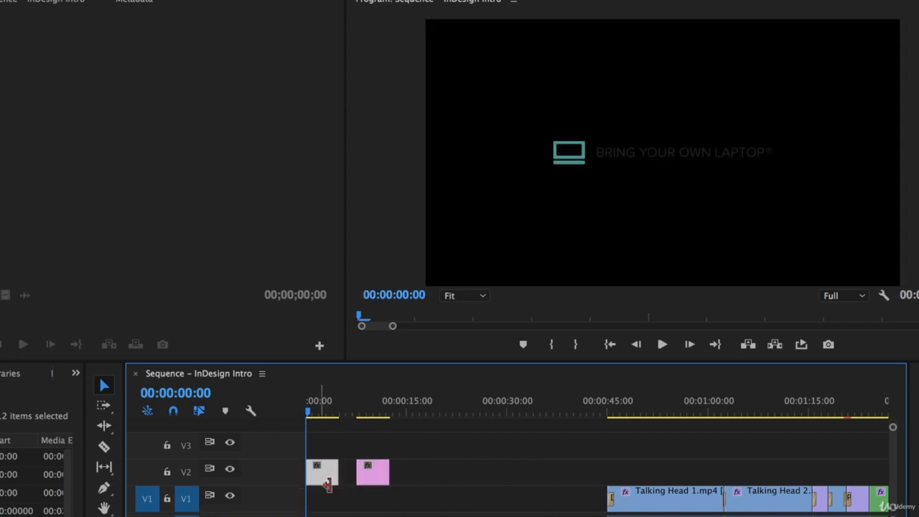
{"action": "left_click_drag", "start_coordinate": [380, 479], "coordinate": [323, 503]}
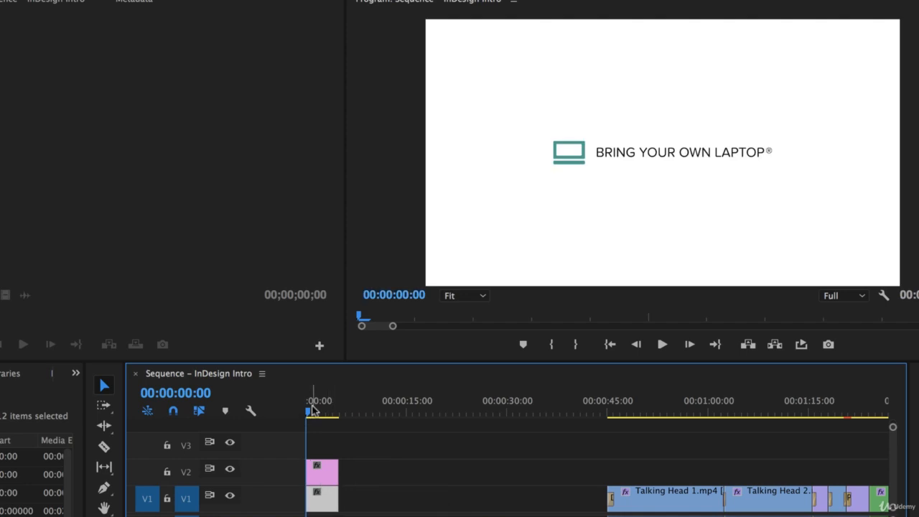
{"action": "key", "text": "space"}
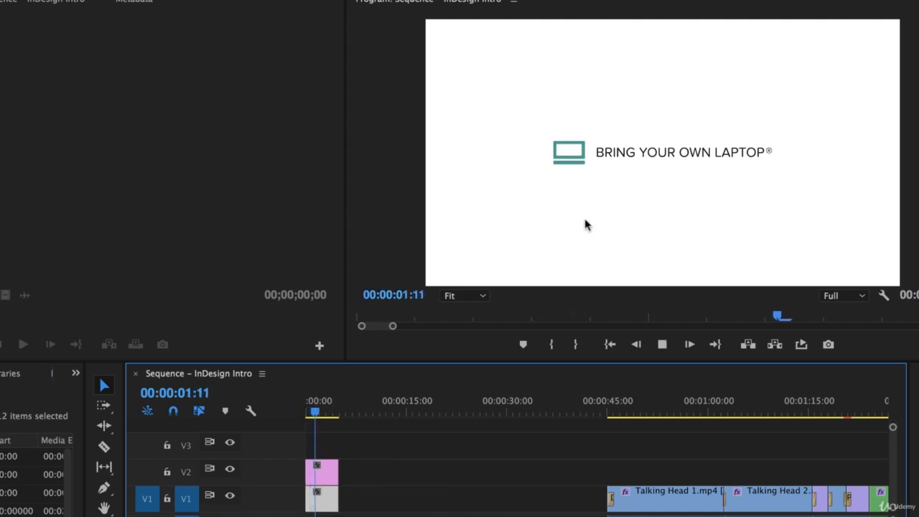
{"action": "left_click", "coordinate": [575, 251]}
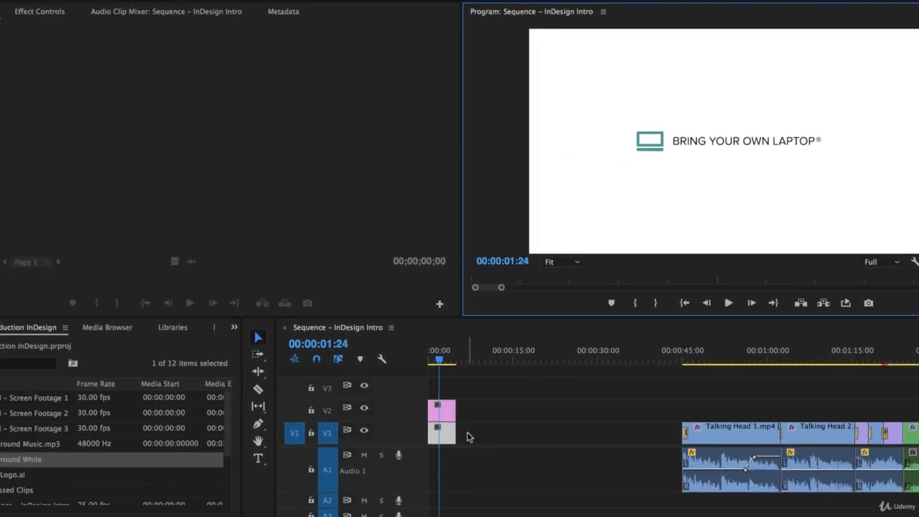
- Place Background Music.mp3 on A2 at 00:00 instead of A1, then play it back
{"action": "left_click", "coordinate": [89, 423]}
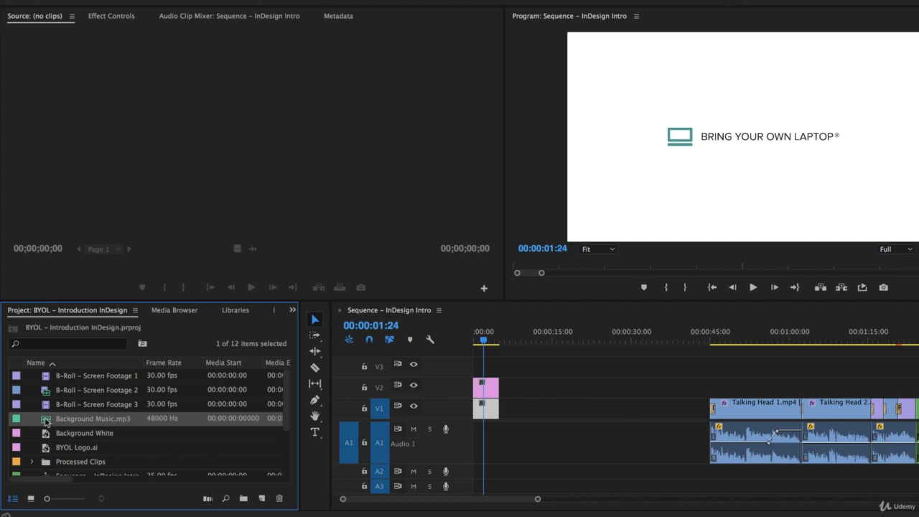
{"action": "mouse_move", "coordinate": [45, 422]}
{"action": "left_mouse_down"}
{"action": "mouse_move", "coordinate": [572, 426]}
{"action": "mouse_move", "coordinate": [479, 445]}
{"action": "left_mouse_up"}
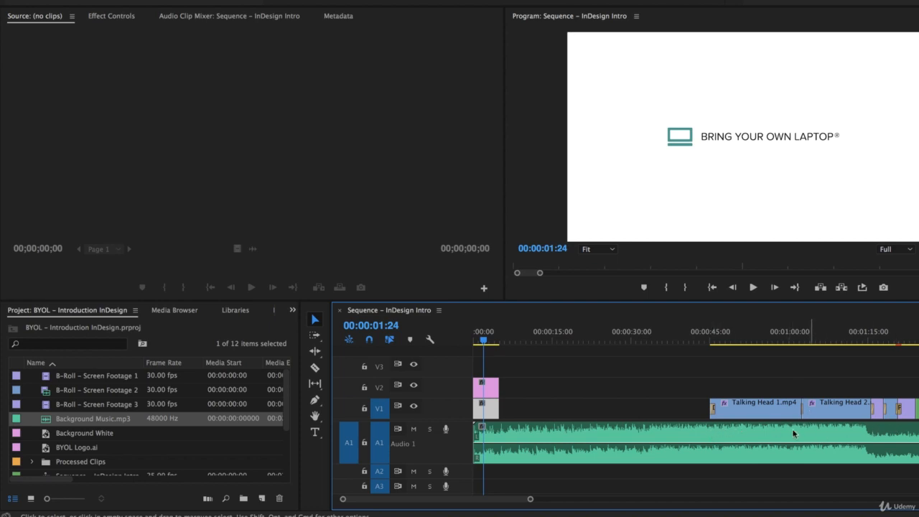
{"action": "key", "text": "super+z"}
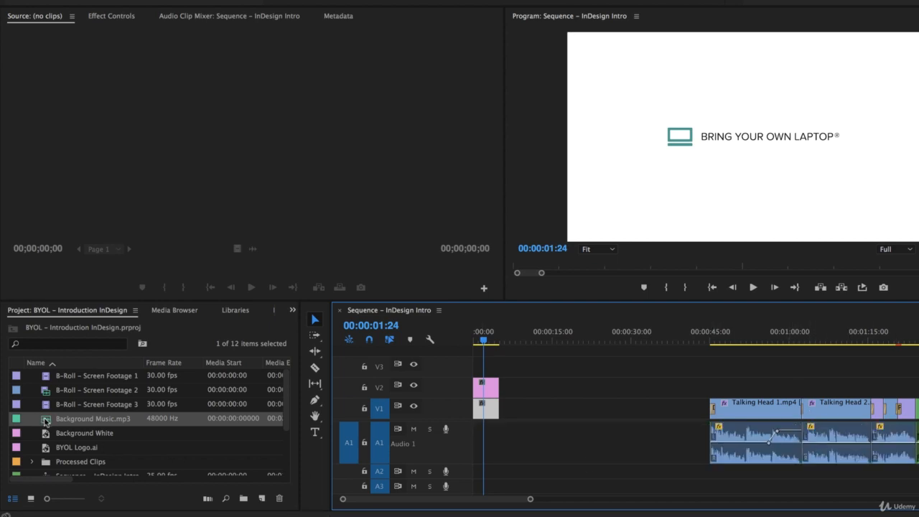
{"action": "mouse_move", "coordinate": [47, 422]}
{"action": "left_mouse_down"}
{"action": "mouse_move", "coordinate": [532, 444]}
{"action": "mouse_move", "coordinate": [516, 477]}
{"action": "mouse_move", "coordinate": [480, 477]}
{"action": "left_mouse_up"}
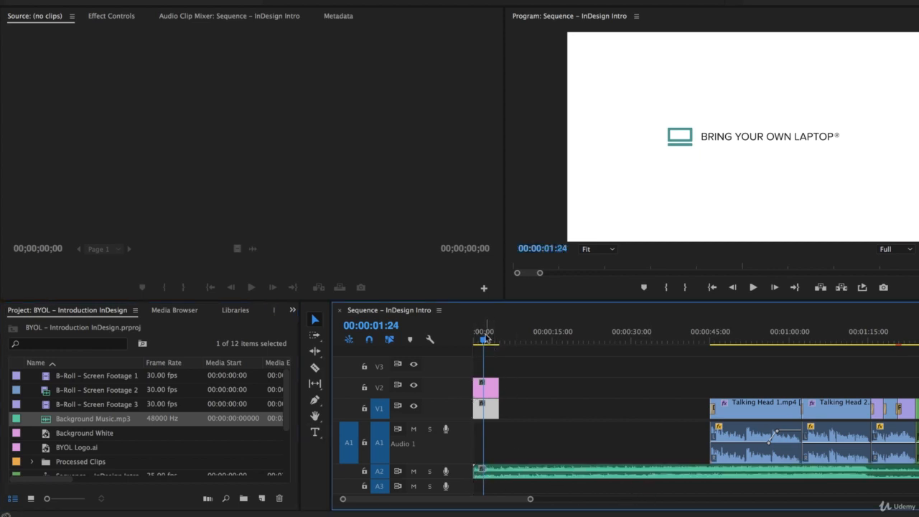
{"action": "left_click_drag", "start_coordinate": [485, 332], "coordinate": [463, 341]}
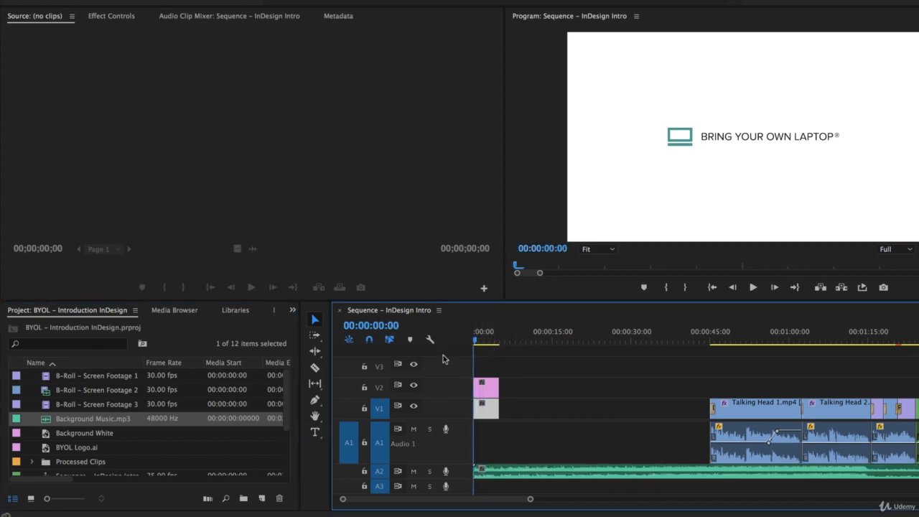
{"action": "key", "text": "space"}
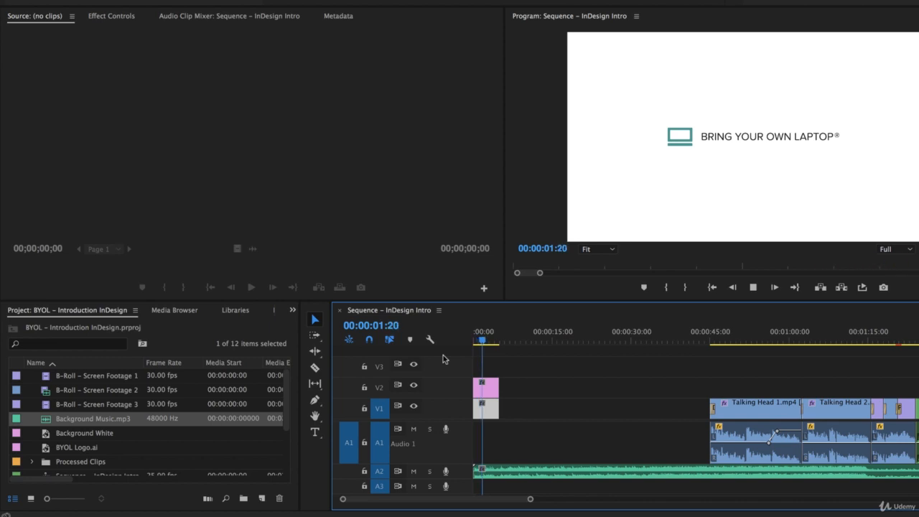
{"action": "key", "text": "space"}
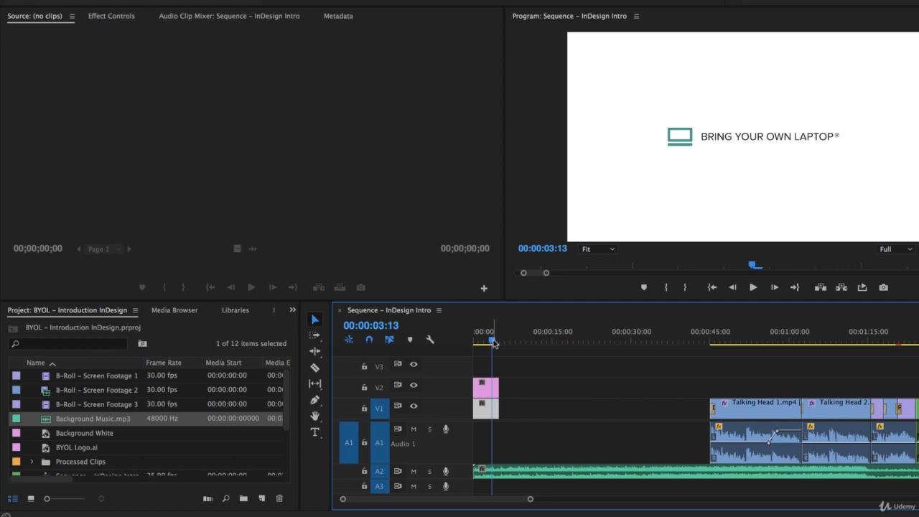
- Select the BYOL Logo.ai clip at 00:00 on V2 and show its Effect Controls
{"action": "left_click_drag", "start_coordinate": [493, 343], "coordinate": [464, 343]}
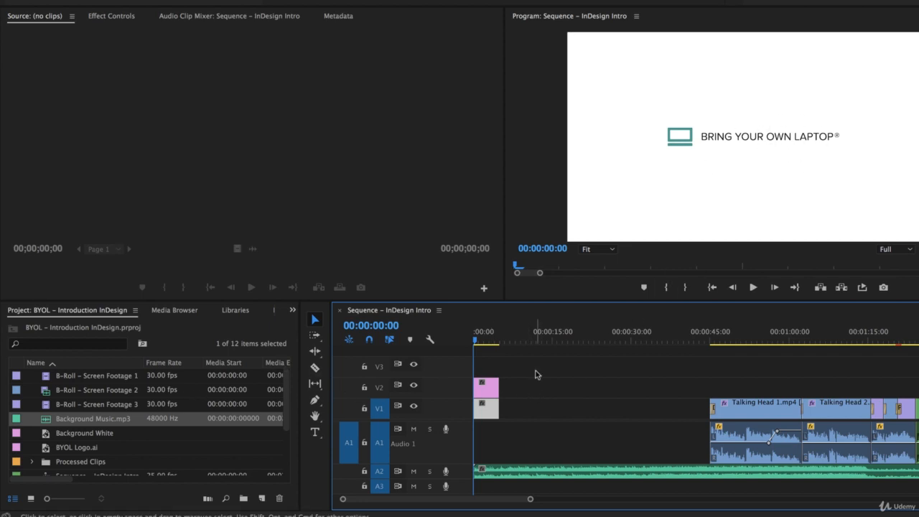
{"action": "left_click", "coordinate": [489, 390]}
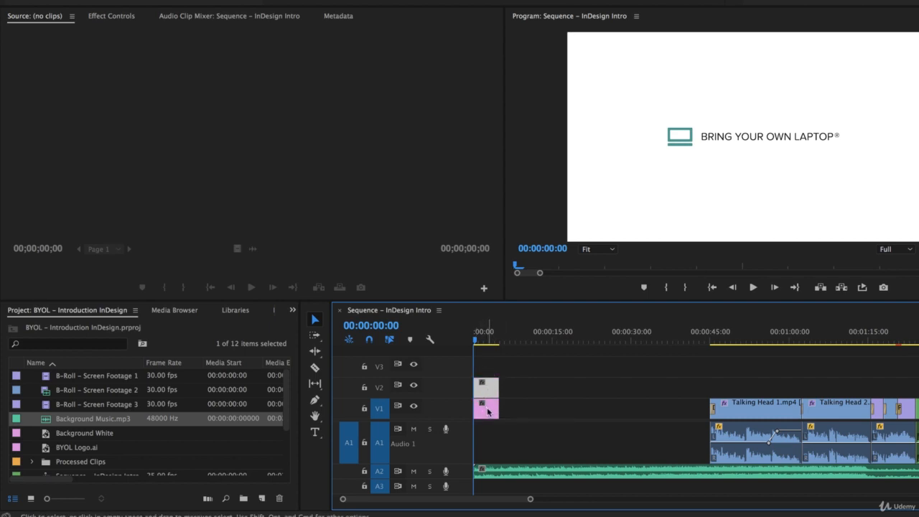
{"action": "key", "text": "equal"}
{"action": "key", "text": "equal"}
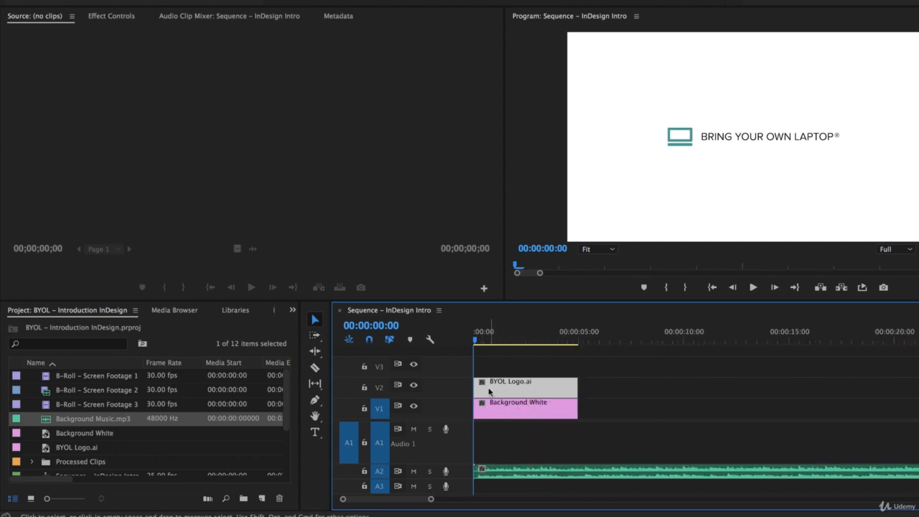
{"action": "left_click", "coordinate": [537, 414]}
{"action": "left_click", "coordinate": [520, 390]}
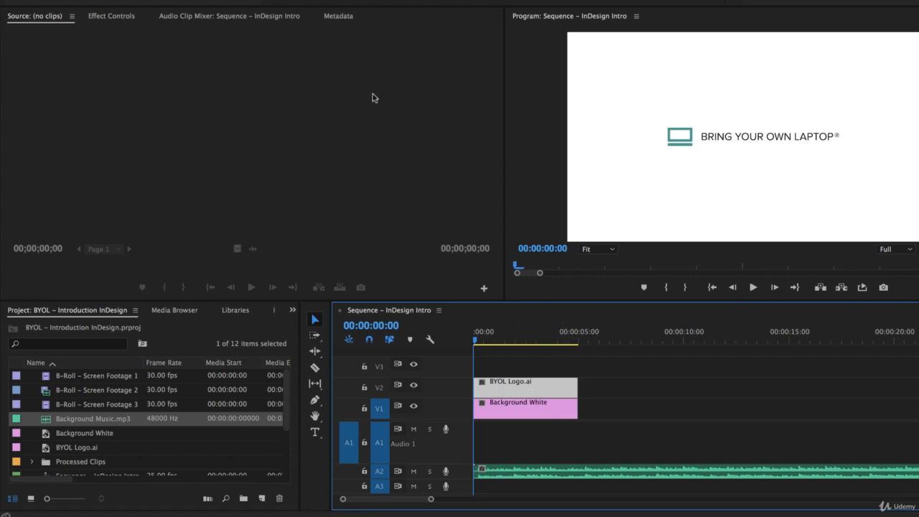
{"action": "left_click", "coordinate": [111, 33]}
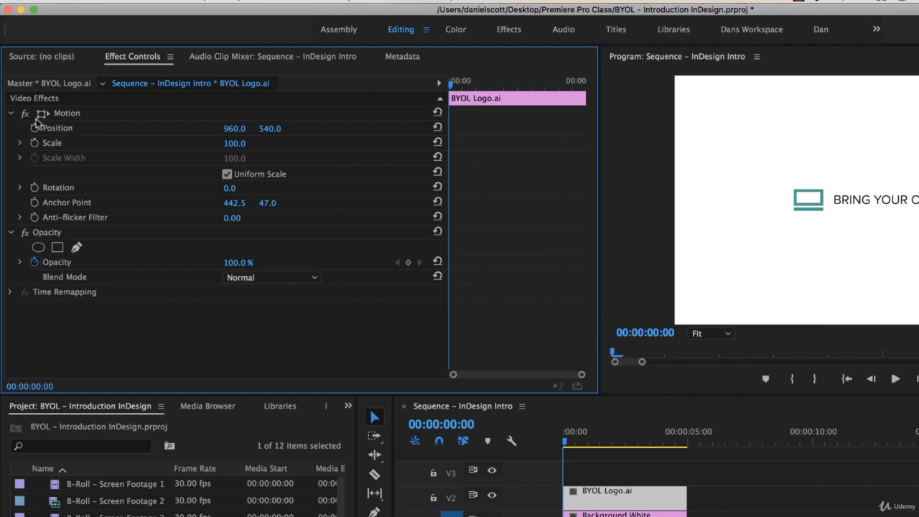
- Expand Opacity and keyframe the logo at 0% at 00:00:00:00
{"action": "left_click", "coordinate": [12, 115]}
{"action": "left_click", "coordinate": [10, 130]}
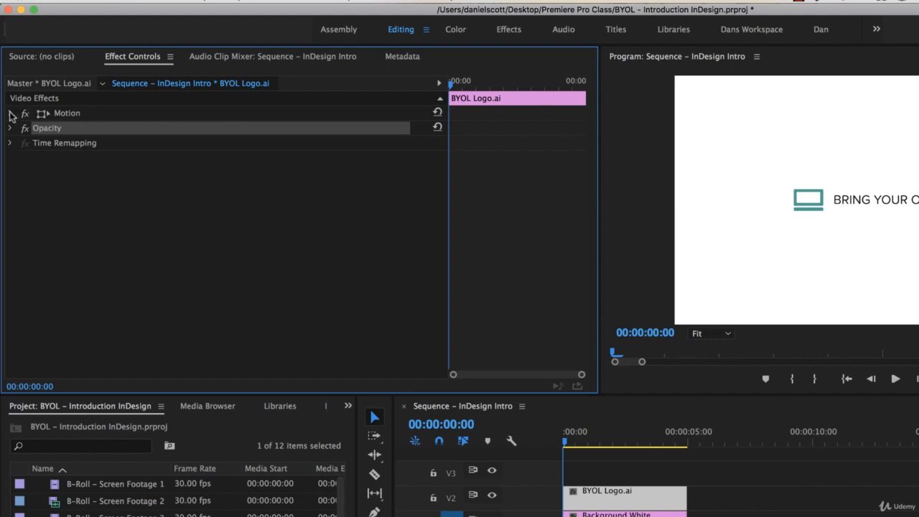
{"action": "left_click", "coordinate": [11, 115]}
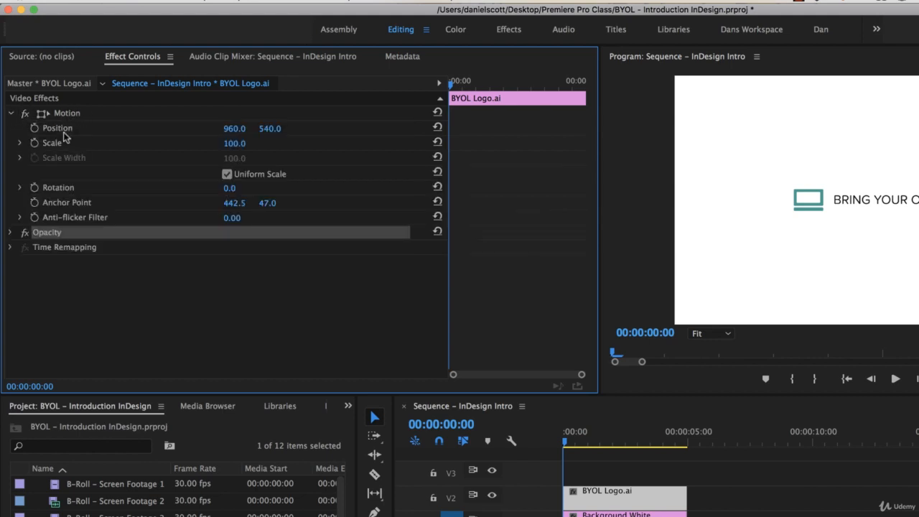
{"action": "left_click", "coordinate": [11, 114]}
{"action": "left_click", "coordinate": [10, 130]}
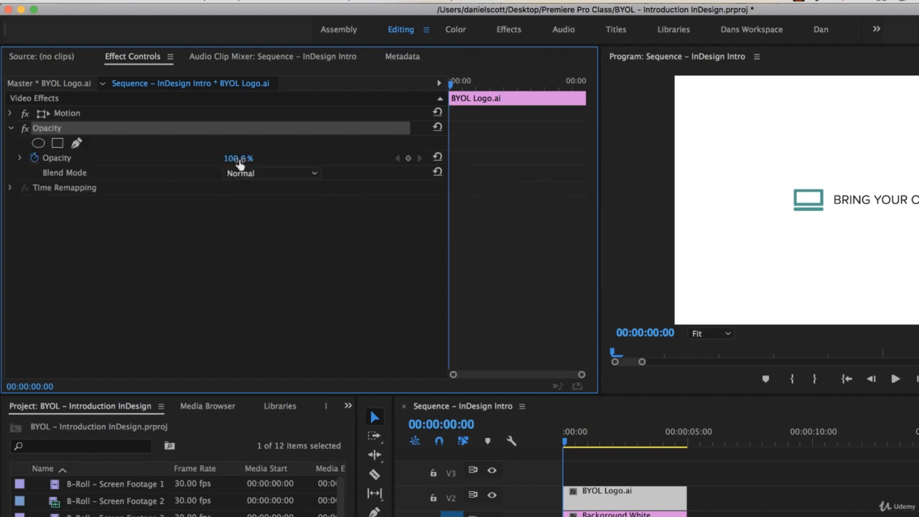
{"action": "left_click_drag", "start_coordinate": [237, 164], "coordinate": [167, 165]}
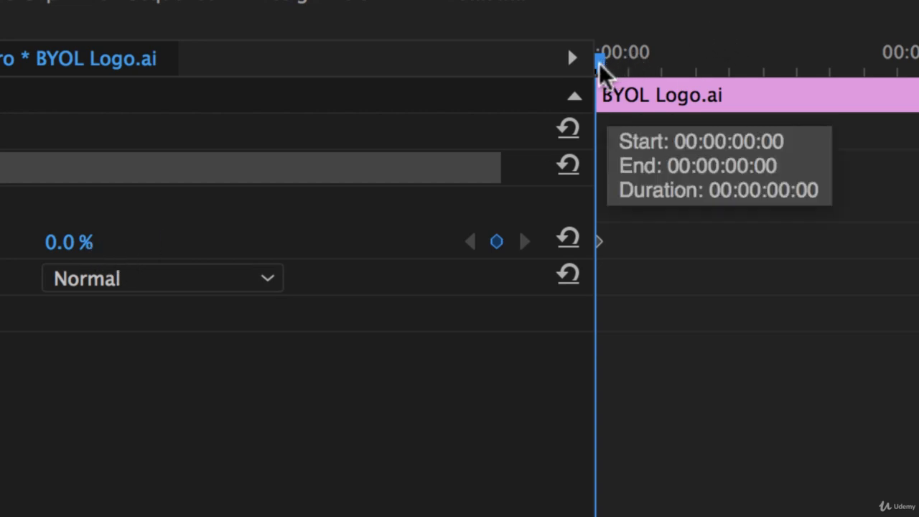
- Add a 100% opacity keyframe at 00:00:00:22
{"action": "left_click_drag", "start_coordinate": [600, 63], "coordinate": [514, 81]}
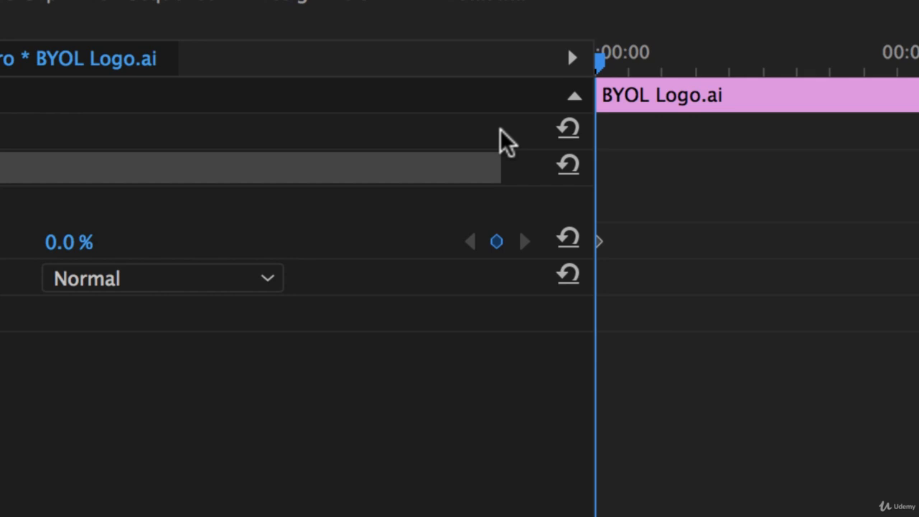
{"action": "key", "text": "space"}
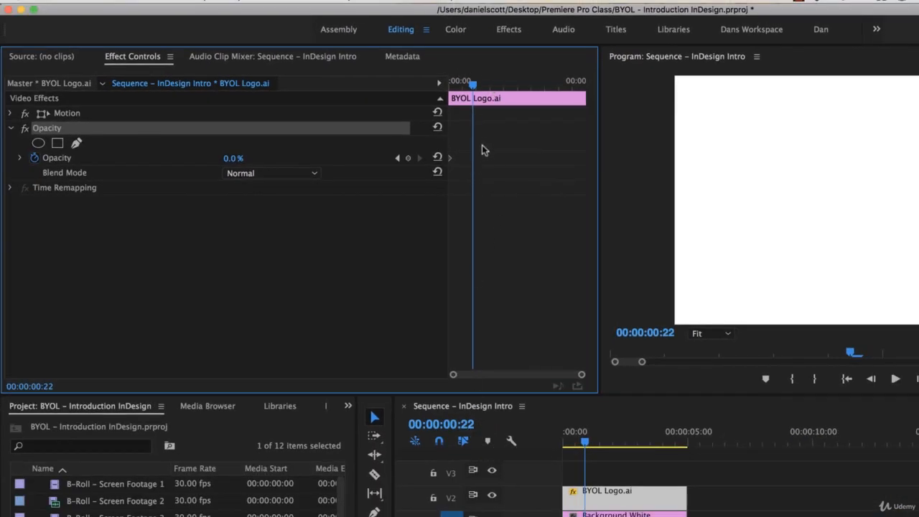
{"action": "left_click_drag", "start_coordinate": [215, 158], "coordinate": [287, 158]}
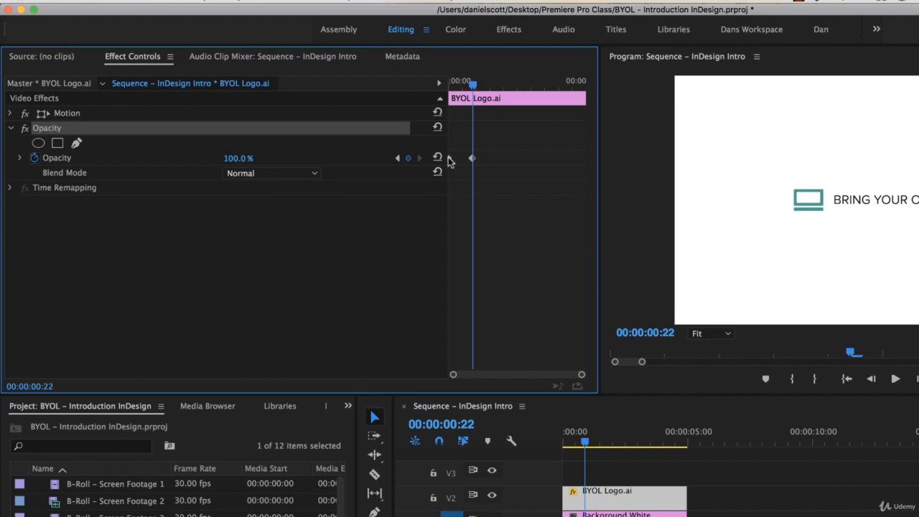
- Scrub and play back the logo's fade-in from the clip start
{"action": "left_click_drag", "start_coordinate": [475, 85], "coordinate": [438, 87]}
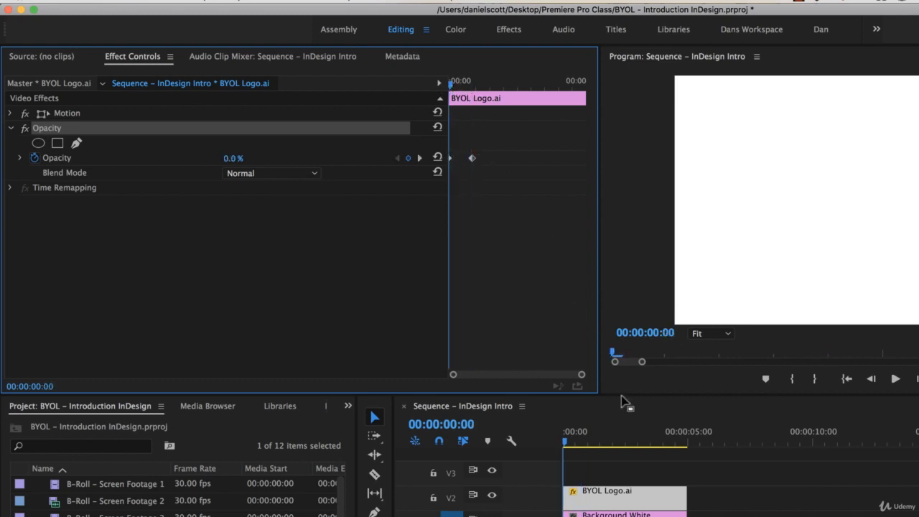
{"action": "left_click_drag", "start_coordinate": [566, 445], "coordinate": [577, 442]}
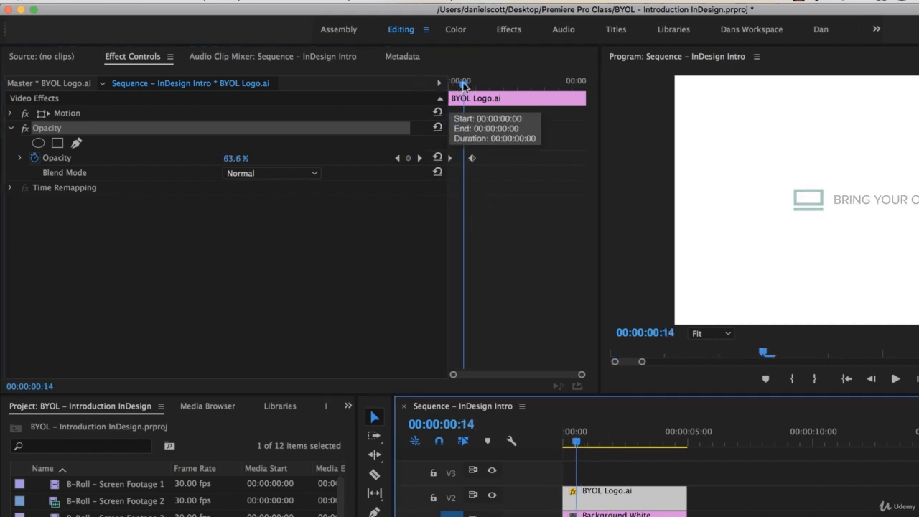
{"action": "left_click_drag", "start_coordinate": [456, 87], "coordinate": [416, 90]}
{"action": "key", "text": "space"}
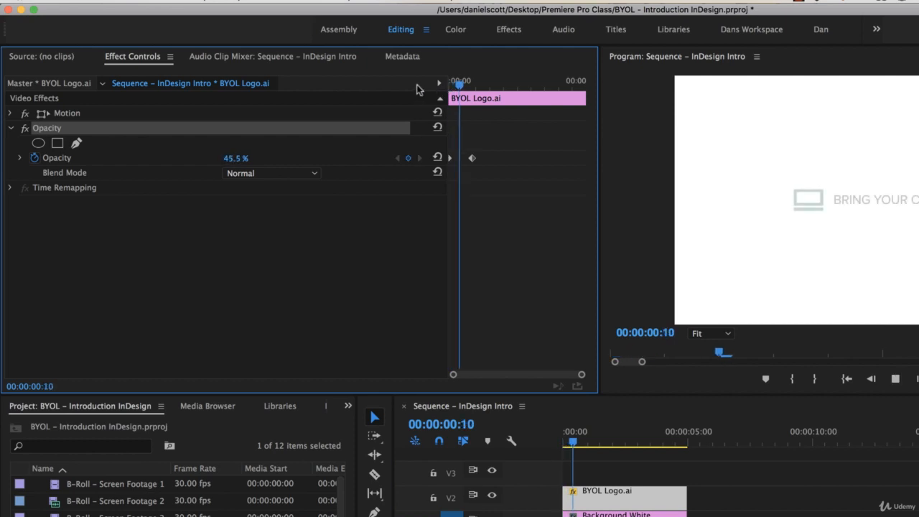
{"action": "key", "text": "space"}
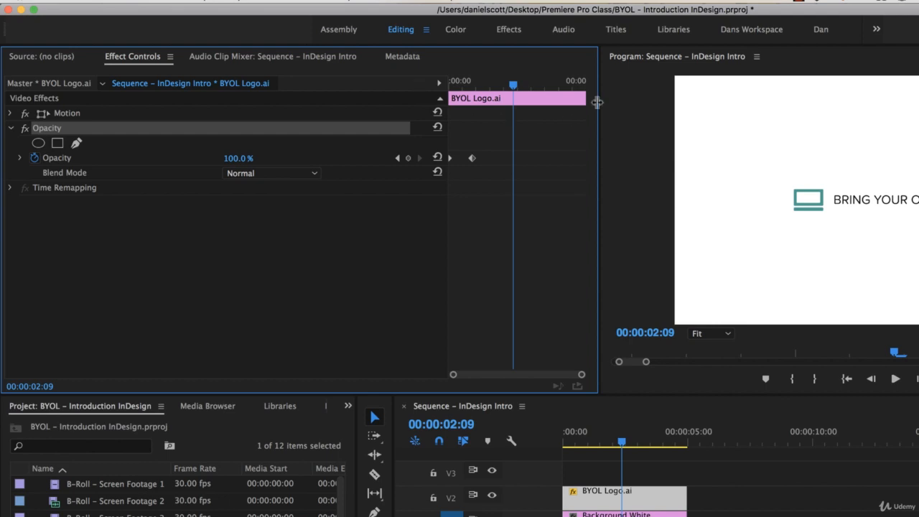
{"action": "left_click_drag", "start_coordinate": [513, 86], "coordinate": [545, 114]}
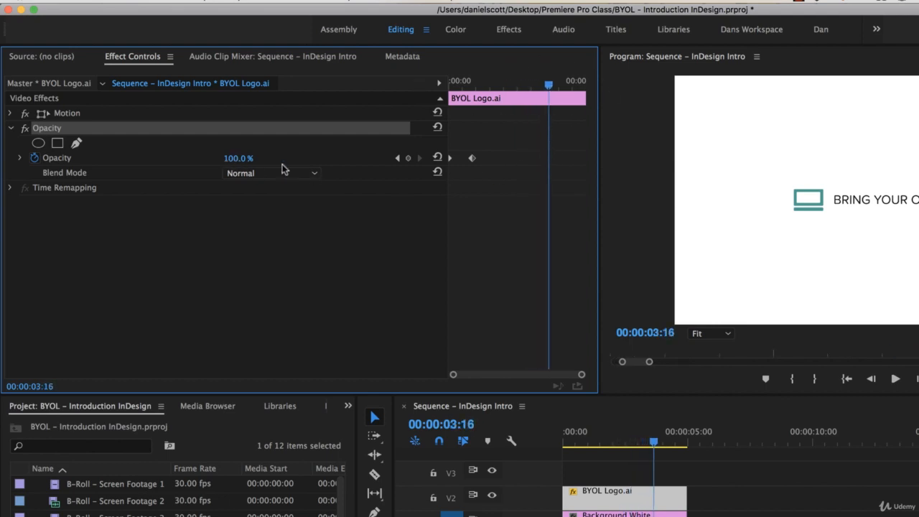
- Try a 0% opacity keyframe near the clip end, preview it, then delete it
{"action": "left_click_drag", "start_coordinate": [238, 162], "coordinate": [162, 163]}
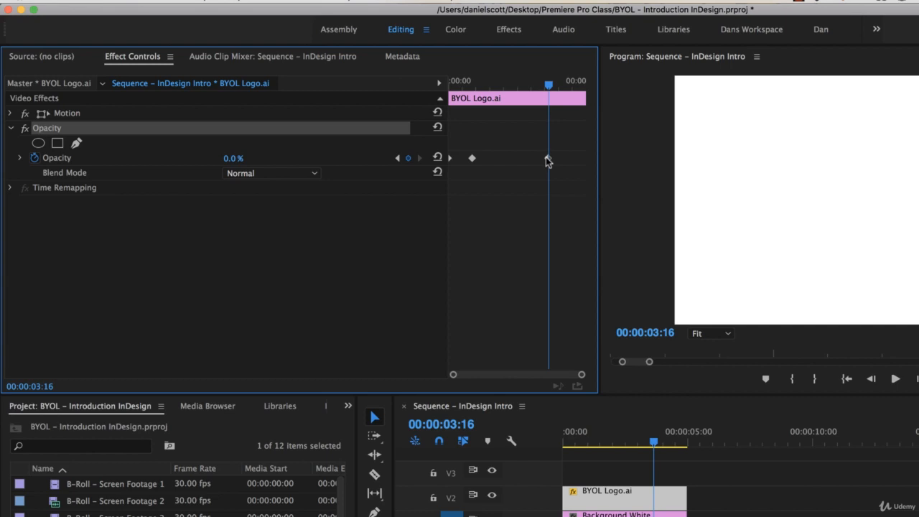
{"action": "left_click_drag", "start_coordinate": [507, 88], "coordinate": [474, 89]}
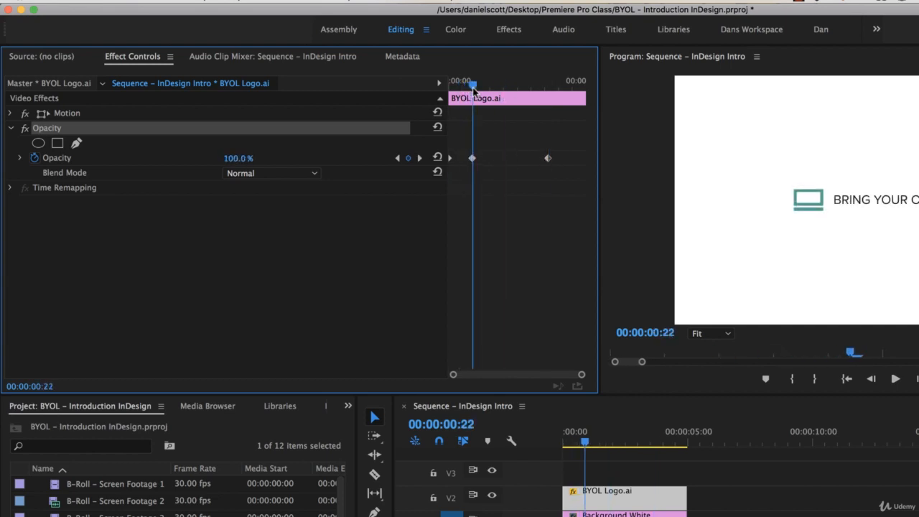
{"action": "key", "text": "space"}
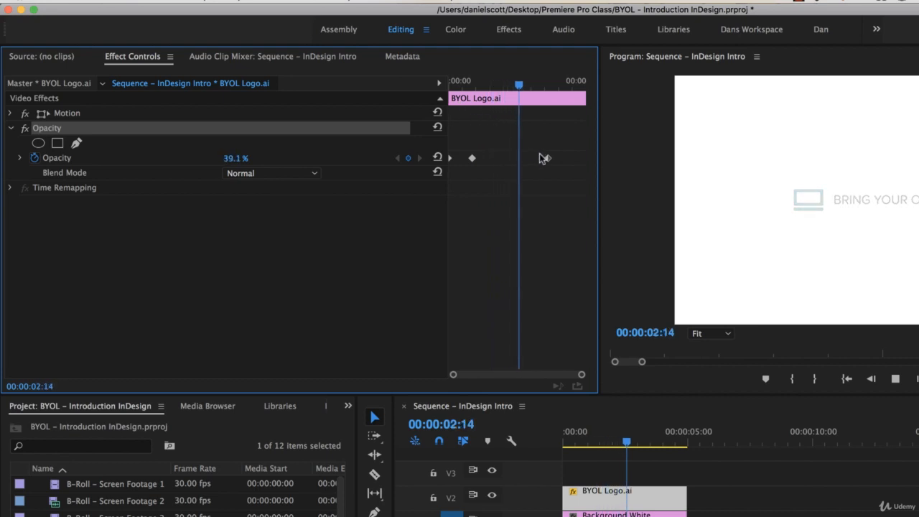
{"action": "key", "text": "space"}
{"action": "key", "text": "Delete"}
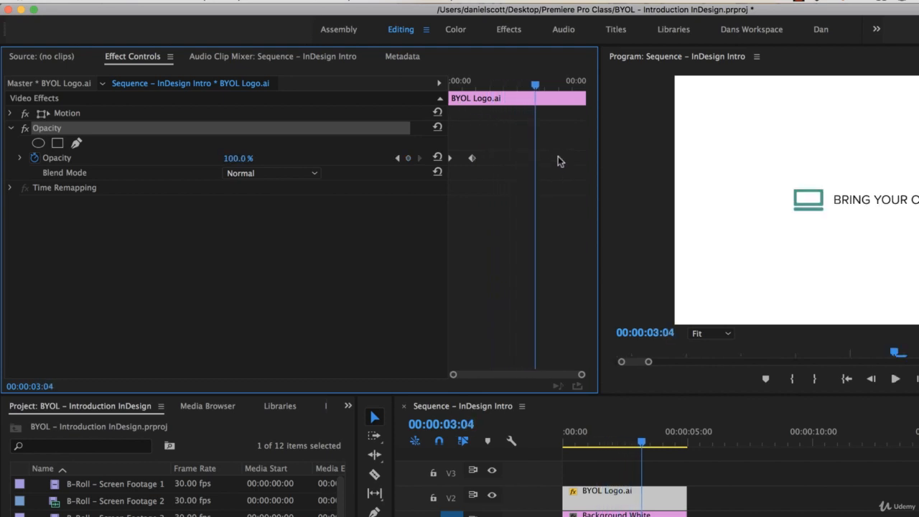
- Keyframe opacity at 100% at 00:00:03:14 and 0% at 00:00:04:00
{"action": "mouse_move", "coordinate": [541, 89]}
{"action": "left_mouse_down"}
{"action": "mouse_move", "coordinate": [454, 92]}
{"action": "mouse_move", "coordinate": [543, 115]}
{"action": "mouse_move", "coordinate": [549, 87]}
{"action": "left_mouse_up"}
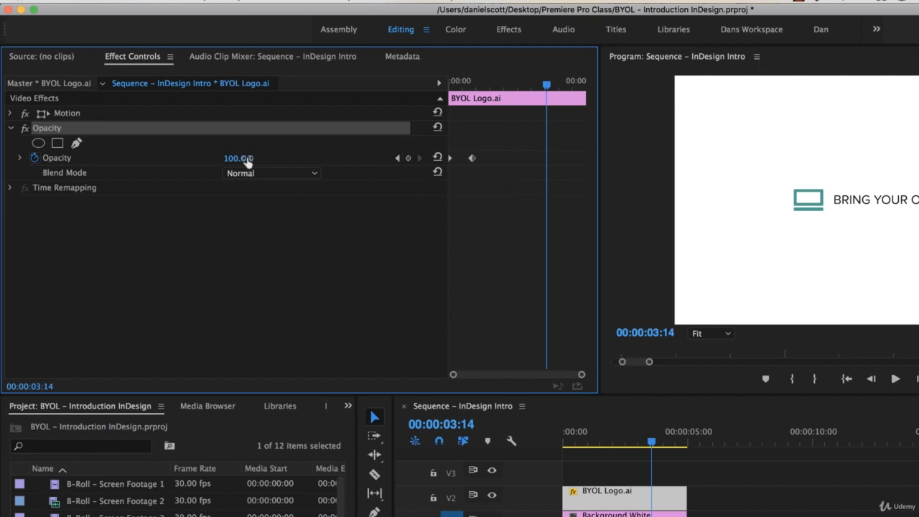
{"action": "left_click_drag", "start_coordinate": [241, 159], "coordinate": [278, 159]}
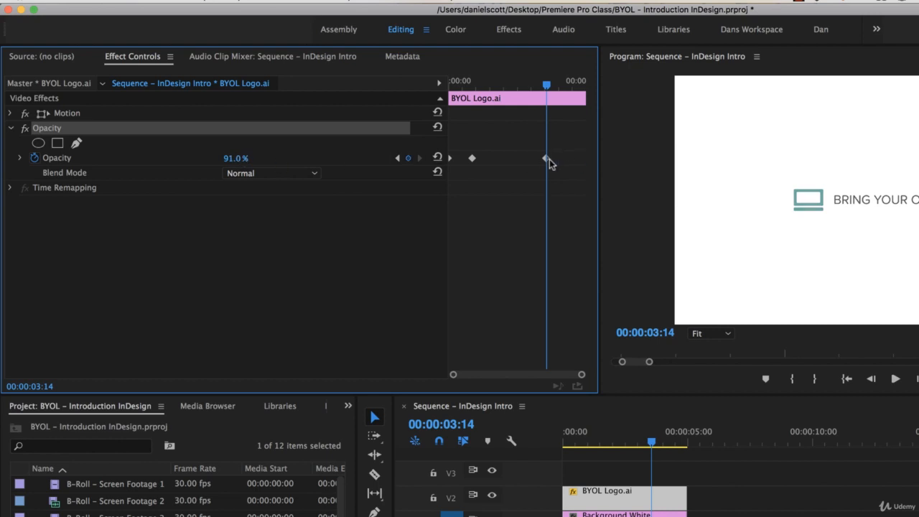
{"action": "left_click", "coordinate": [408, 158]}
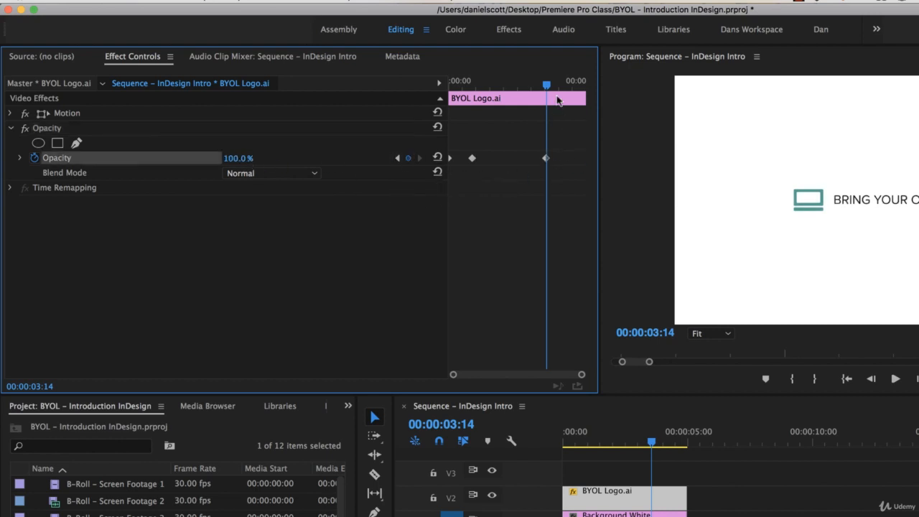
{"action": "left_click_drag", "start_coordinate": [549, 87], "coordinate": [304, 83]}
{"action": "left_click", "coordinate": [241, 159]}
{"action": "type", "text": "0"}
{"action": "key", "text": "Return"}
- Play back the logo fade-out and deselect the clip
{"action": "key", "text": "space"}
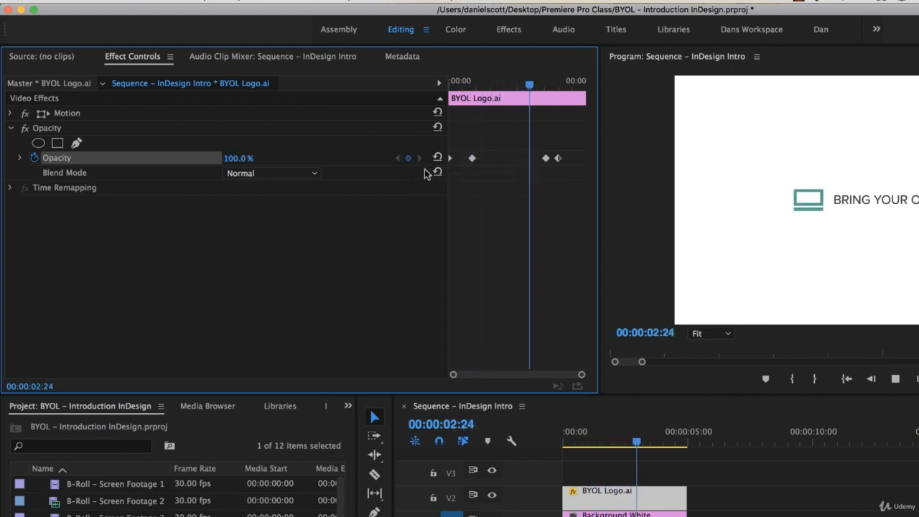
{"action": "key", "text": "space"}
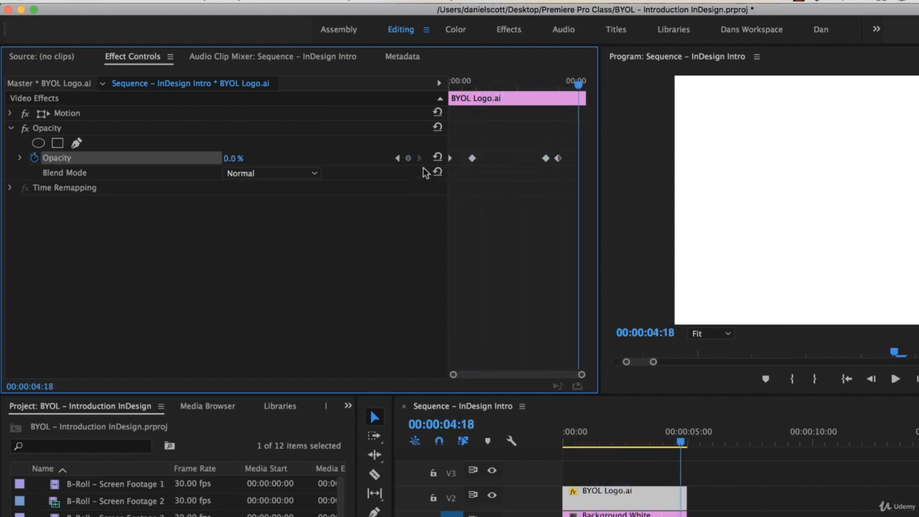
{"action": "left_click", "coordinate": [869, 476]}
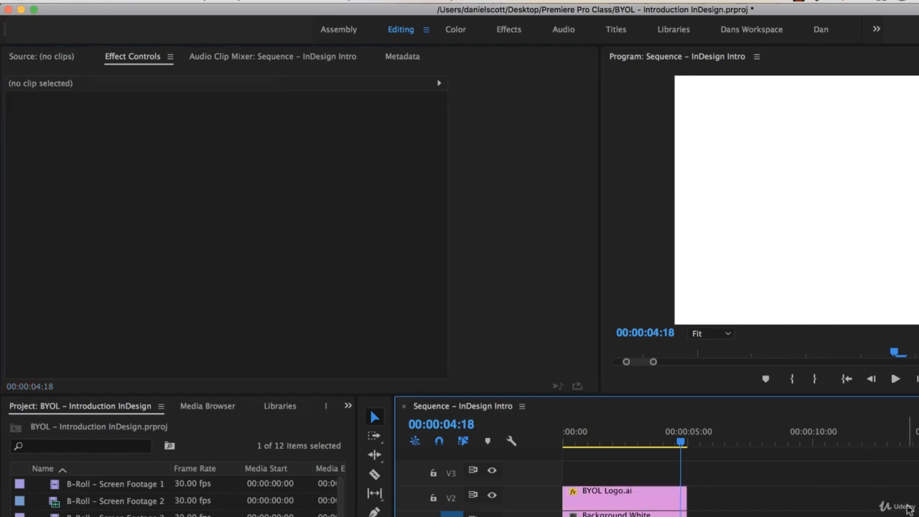
- Zoom the timeline out, try moving the Talking Head clips toward the start, then undo
{"action": "key", "text": "minus"}
{"action": "key", "text": "minus"}
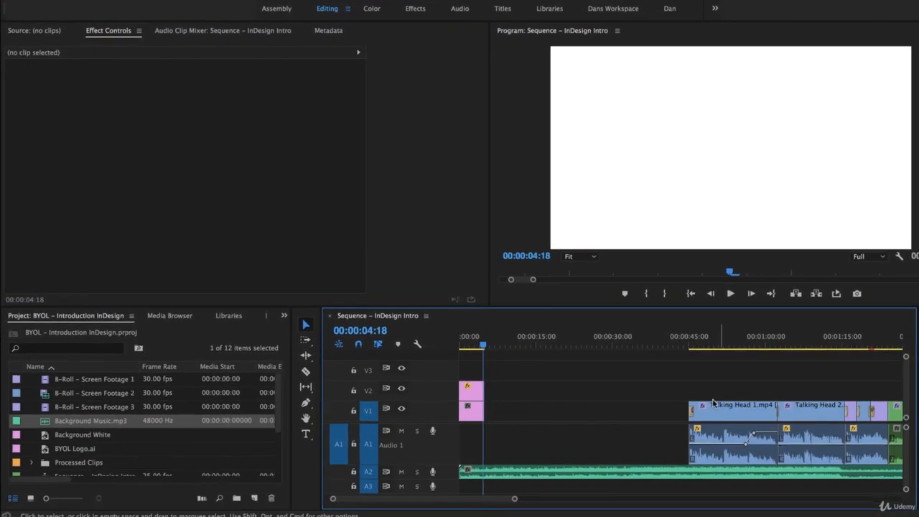
{"action": "key", "text": "minus"}
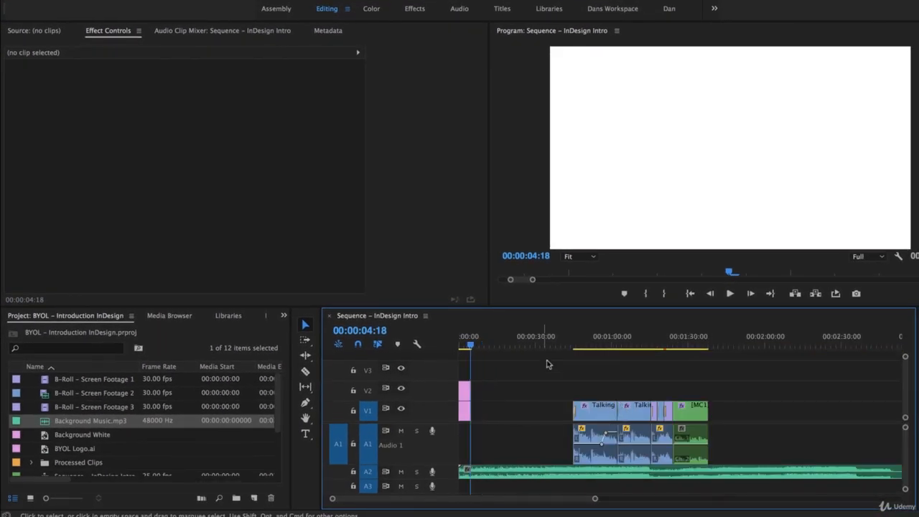
{"action": "left_click", "coordinate": [380, 218]}
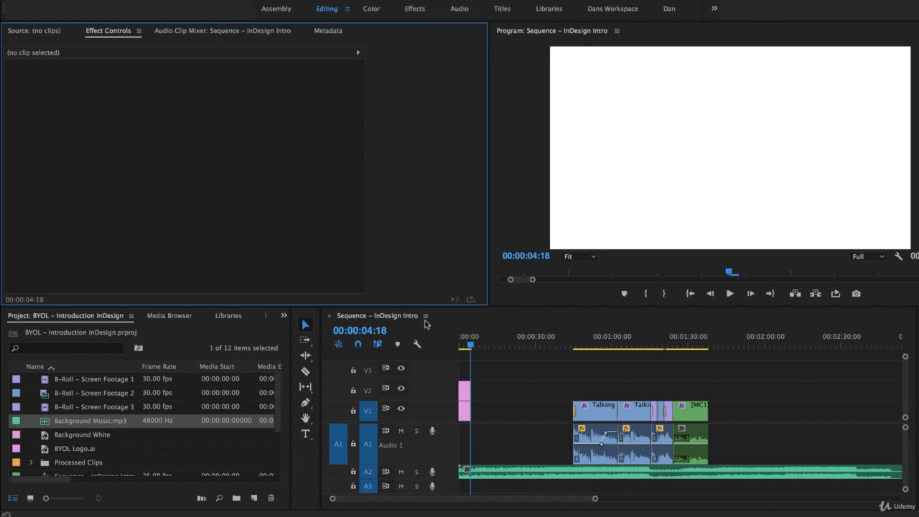
{"action": "left_click", "coordinate": [571, 327]}
{"action": "key", "text": "minus"}
{"action": "key", "text": "minus"}
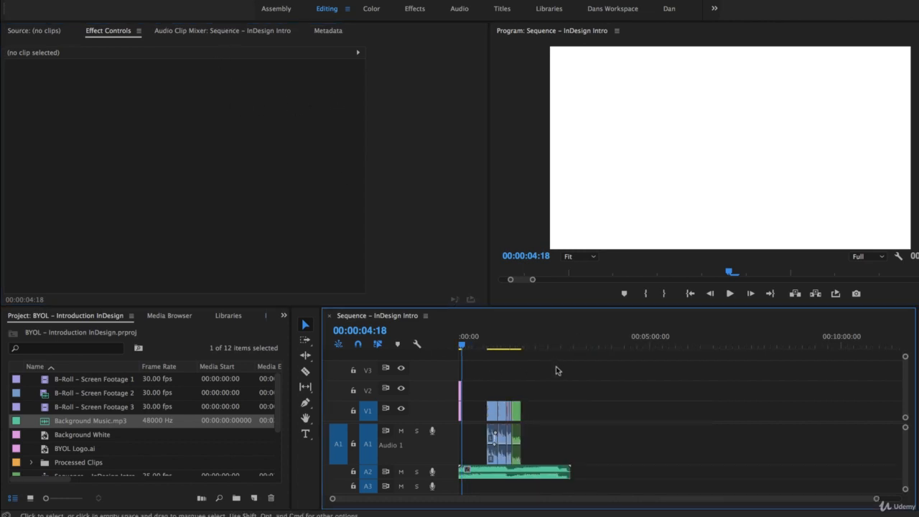
{"action": "key", "text": "equal"}
{"action": "key", "text": "equal"}
{"action": "key", "text": "equal"}
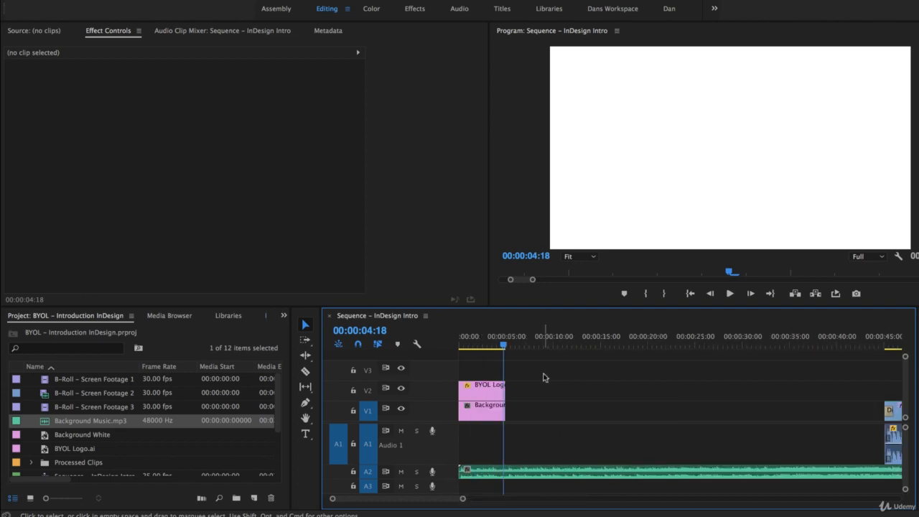
{"action": "key", "text": "minus"}
{"action": "left_click_drag", "start_coordinate": [528, 376], "coordinate": [731, 470]}
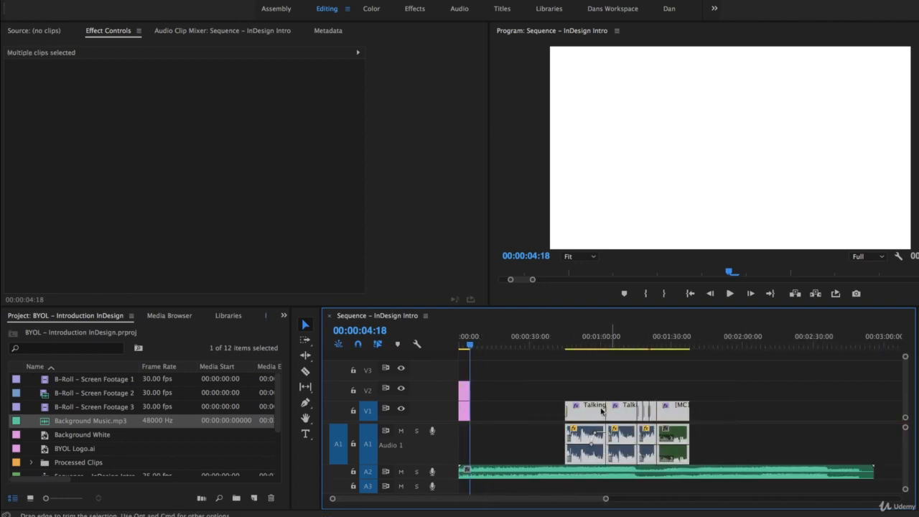
{"action": "left_click_drag", "start_coordinate": [577, 416], "coordinate": [485, 417]}
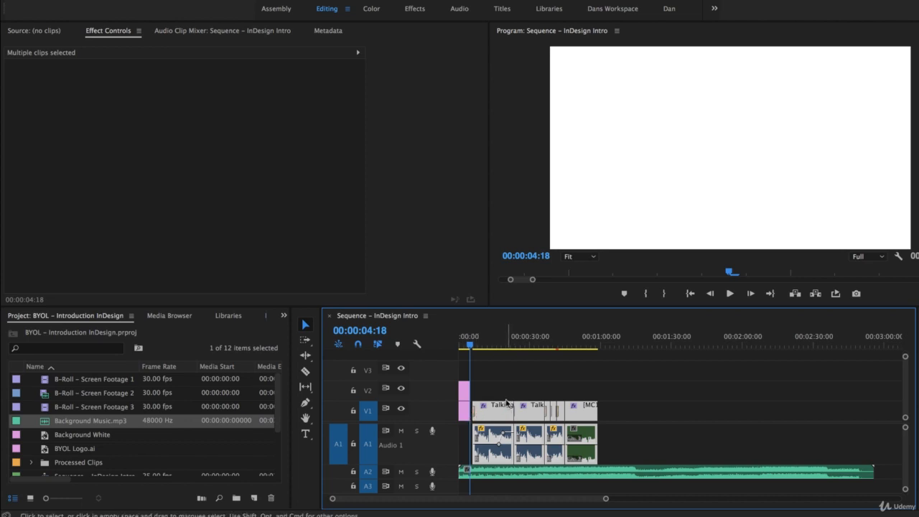
{"action": "key", "text": "super+z"}
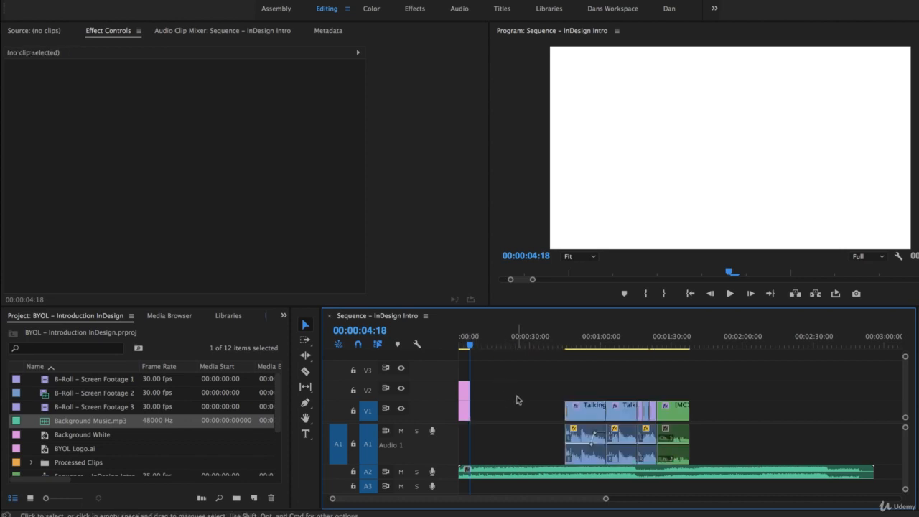
- Delete the BYOL Logo.ai clip from V2 at the sequence start
{"action": "left_click_drag", "start_coordinate": [471, 346], "coordinate": [455, 349]}
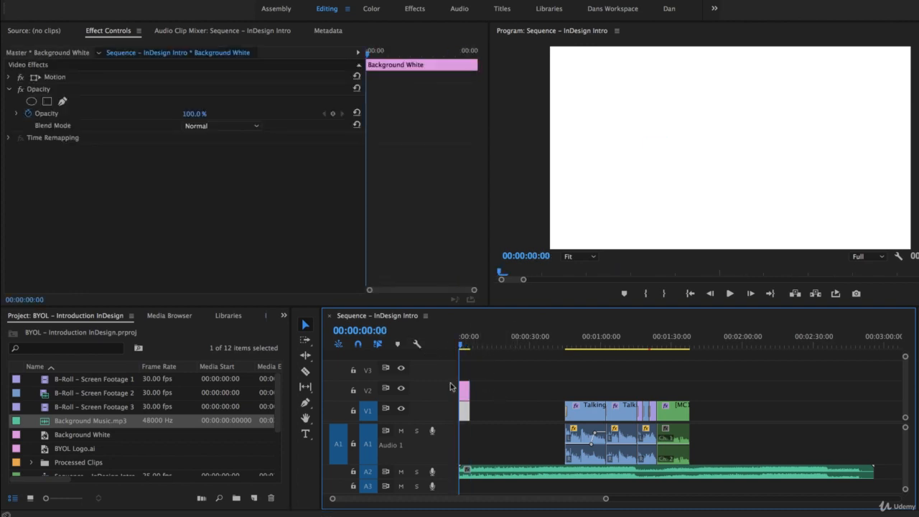
{"action": "key", "text": "equal"}
{"action": "key", "text": "equal"}
{"action": "key", "text": "equal"}
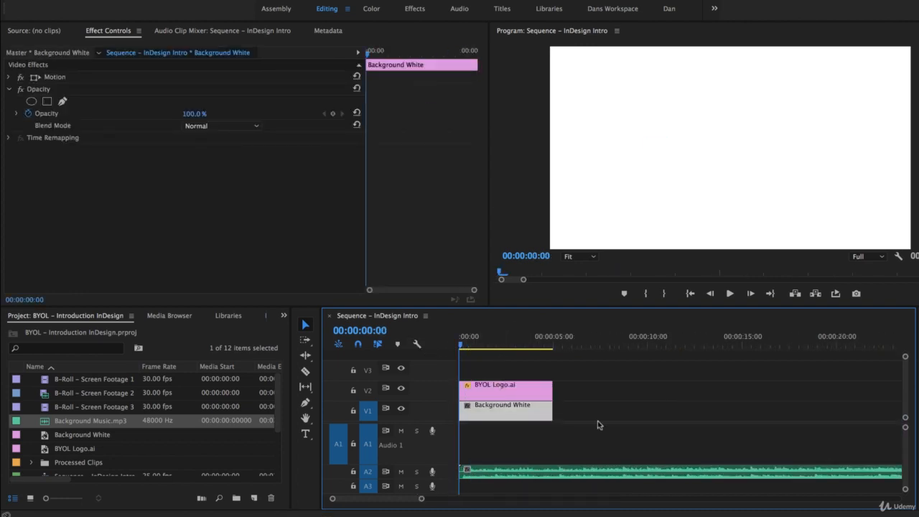
{"action": "left_click_drag", "start_coordinate": [472, 349], "coordinate": [495, 347]}
{"action": "left_click", "coordinate": [512, 392]}
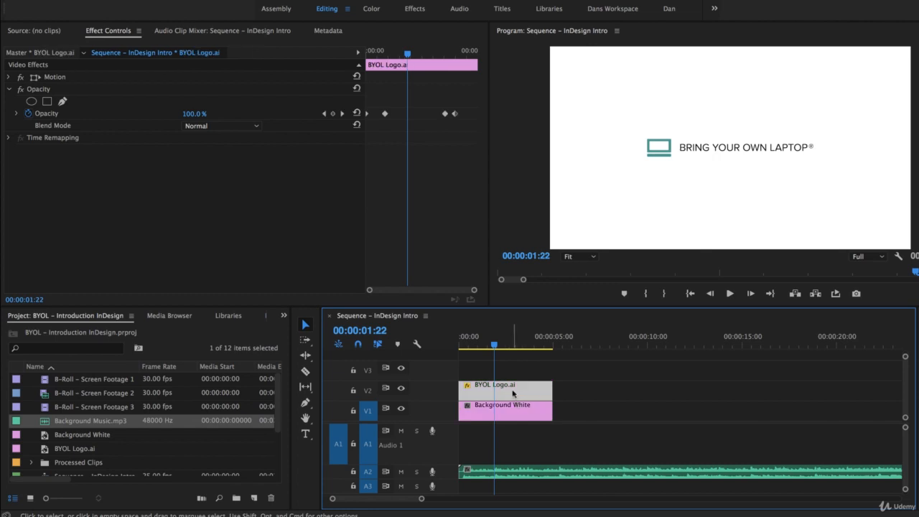
{"action": "key", "text": "Delete"}
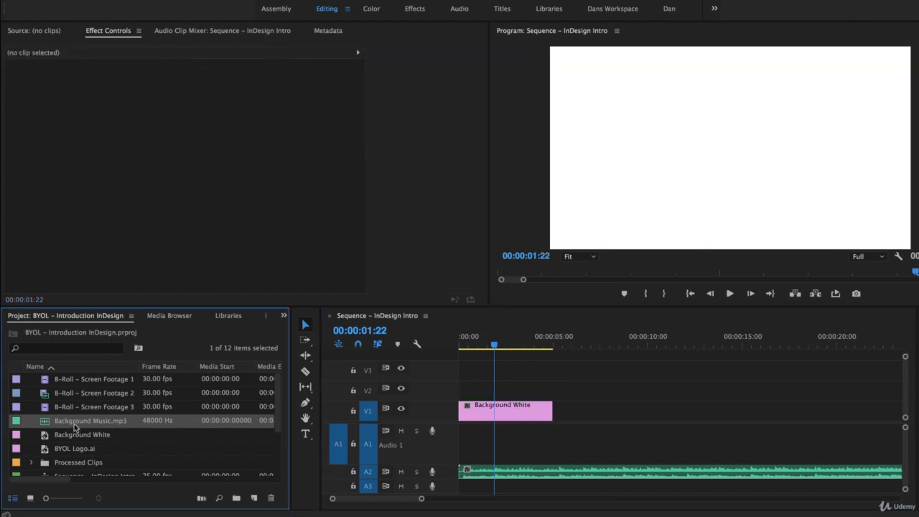
- Place BYOL Logo.ai on V2 at 00:00 above Background White and select it for Effect Controls
{"action": "left_click_drag", "start_coordinate": [70, 451], "coordinate": [466, 396]}
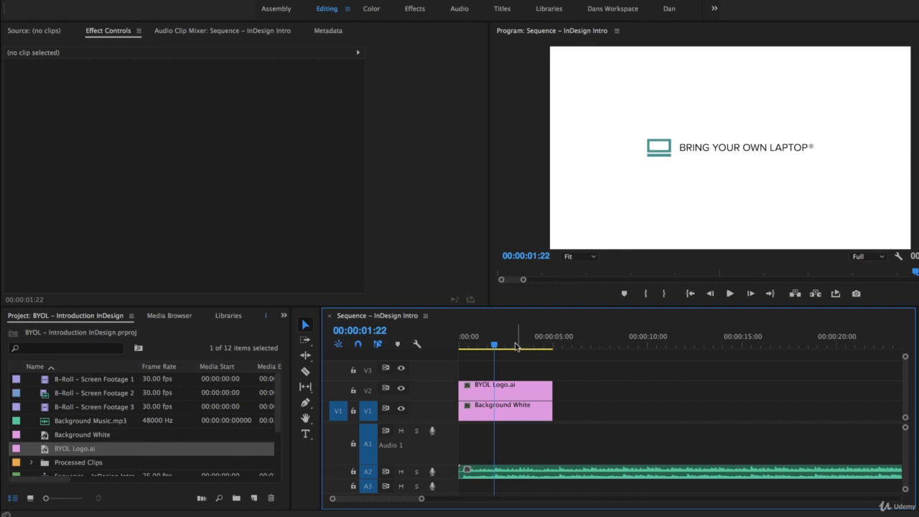
{"action": "left_click_drag", "start_coordinate": [496, 348], "coordinate": [449, 349]}
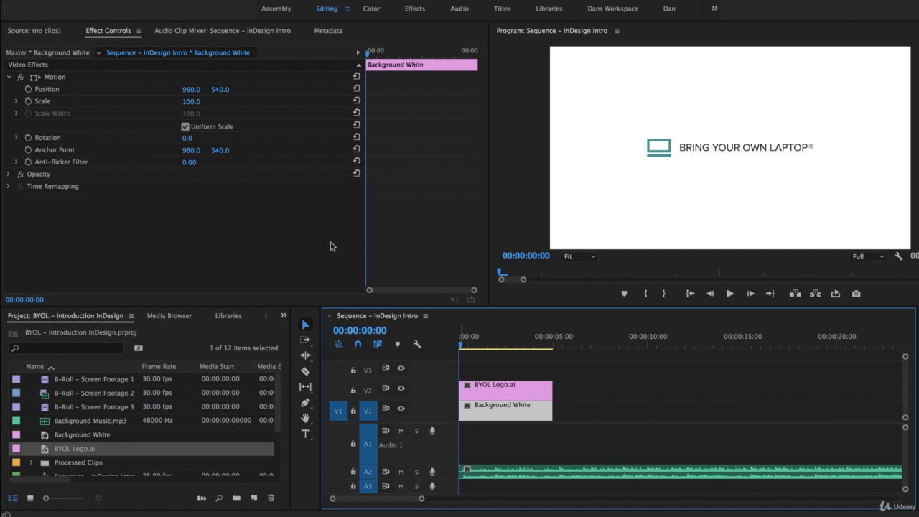
{"action": "left_click", "coordinate": [506, 395]}
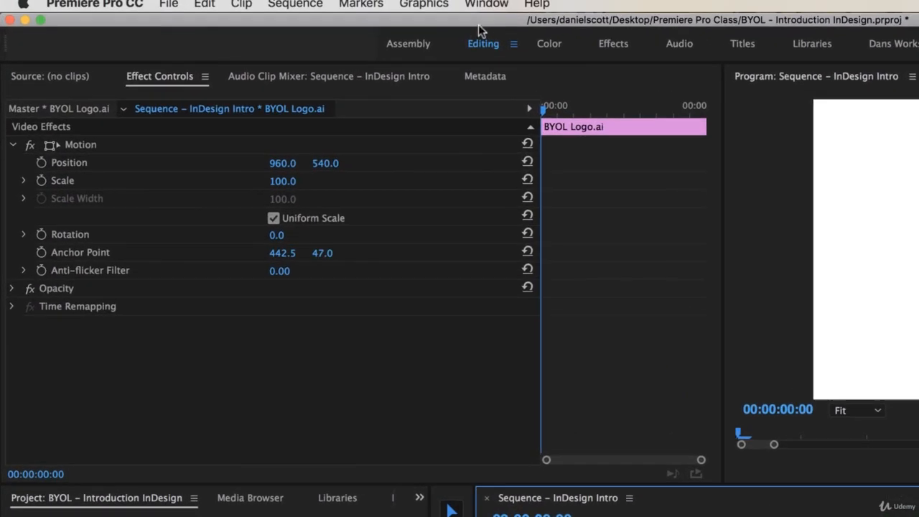
- Turn on Position animation for BYOL Logo.ai with a 960, 540 keyframe at 00:00:00:00
{"action": "left_click", "coordinate": [487, 6]}
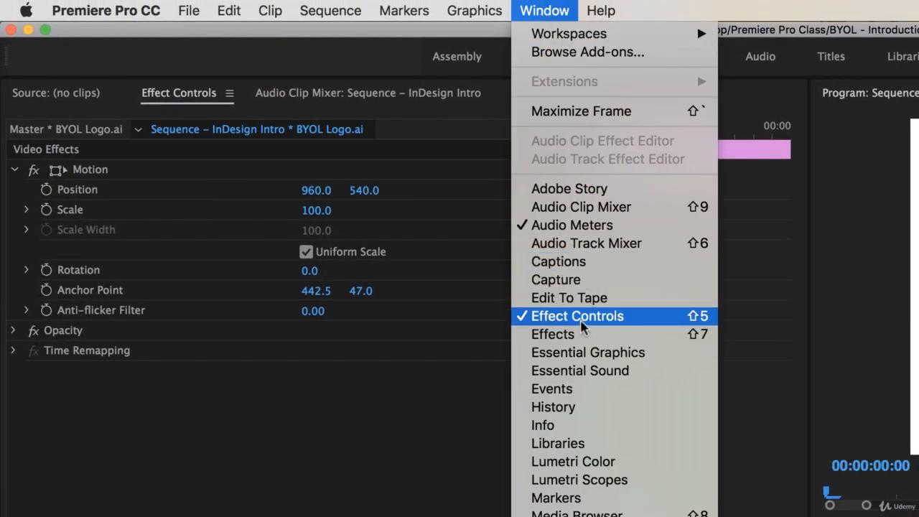
{"action": "left_click", "coordinate": [200, 404]}
{"action": "left_click", "coordinate": [15, 170]}
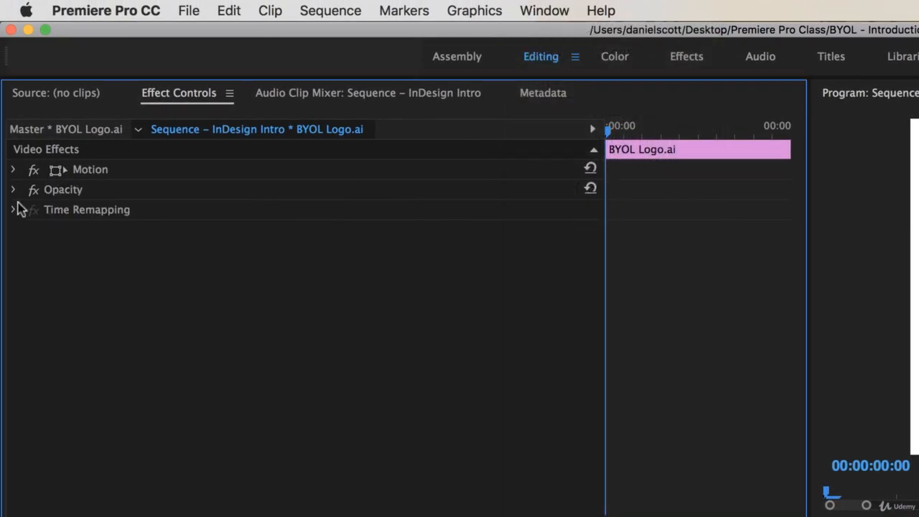
{"action": "left_click", "coordinate": [14, 191]}
{"action": "left_click", "coordinate": [14, 190]}
{"action": "left_click", "coordinate": [13, 170]}
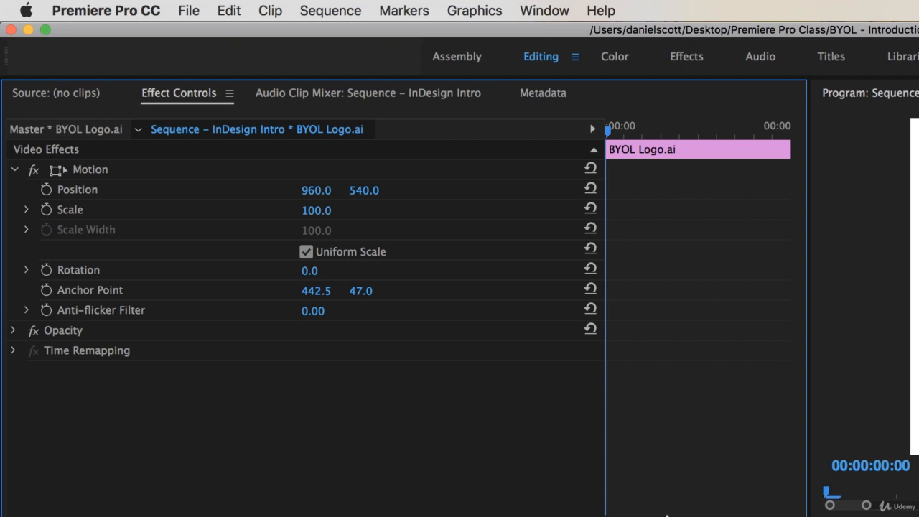
{"action": "left_click", "coordinate": [13, 332]}
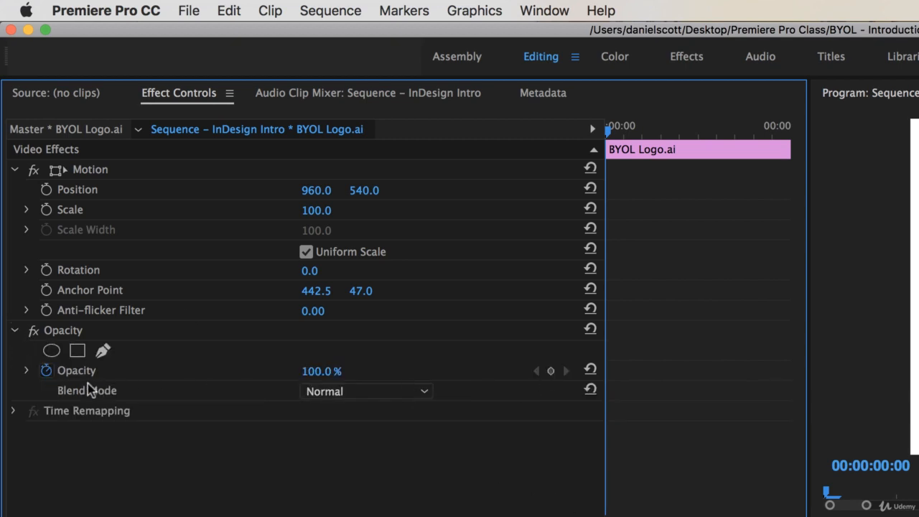
{"action": "left_click", "coordinate": [14, 331]}
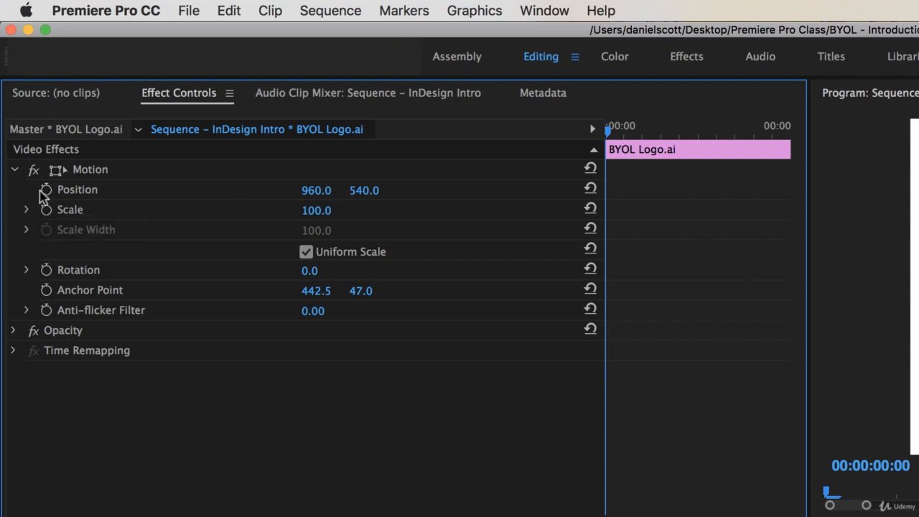
{"action": "left_click", "coordinate": [45, 190]}
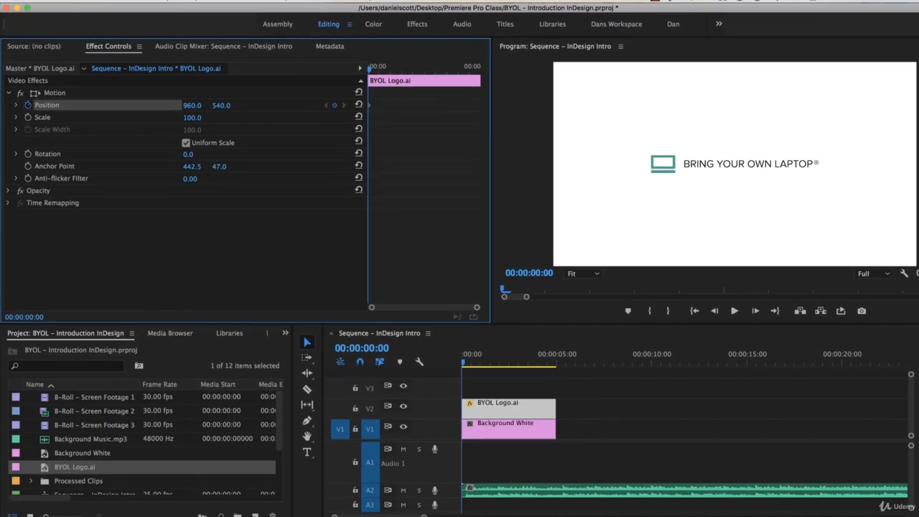
- Key the logo's Position X from -446 at 0:00 to 975 about one second later, then preview
{"action": "left_click_drag", "start_coordinate": [191, 105], "coordinate": [263, 105]}
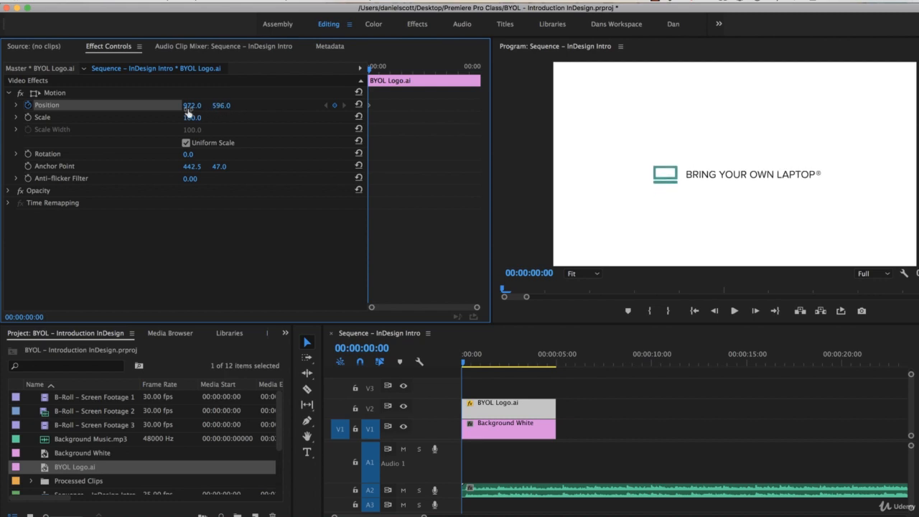
{"action": "key", "text": "super+z"}
{"action": "key", "text": "super+z"}
{"action": "left_click_drag", "start_coordinate": [193, 104], "coordinate": [193, 105]}
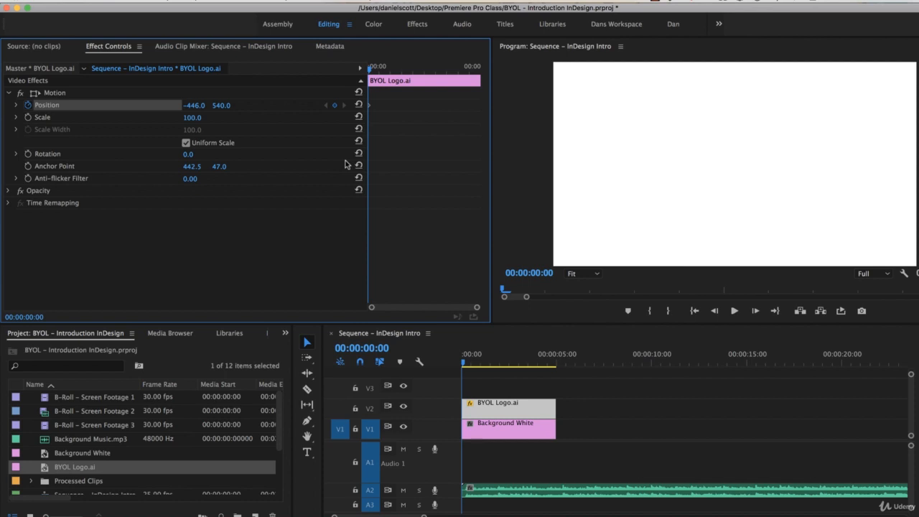
{"action": "key", "text": "space"}
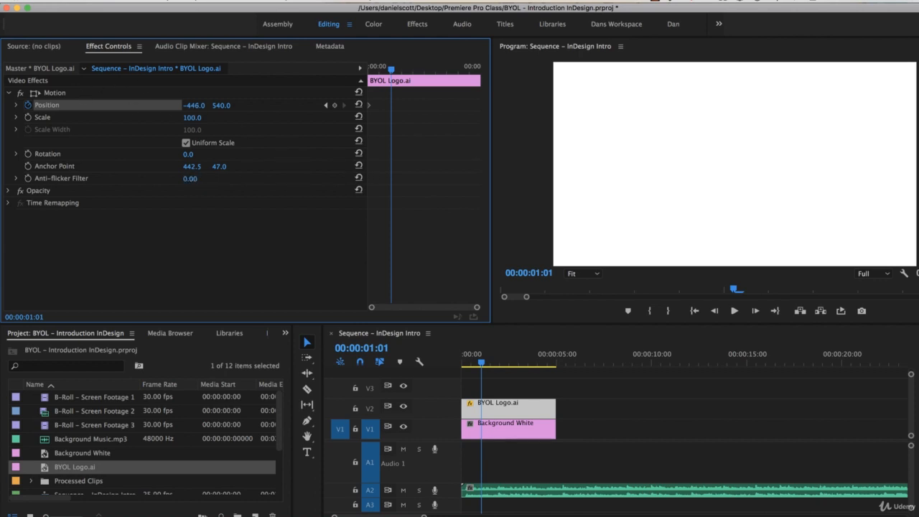
{"action": "left_click_drag", "start_coordinate": [193, 105], "coordinate": [856, 106]}
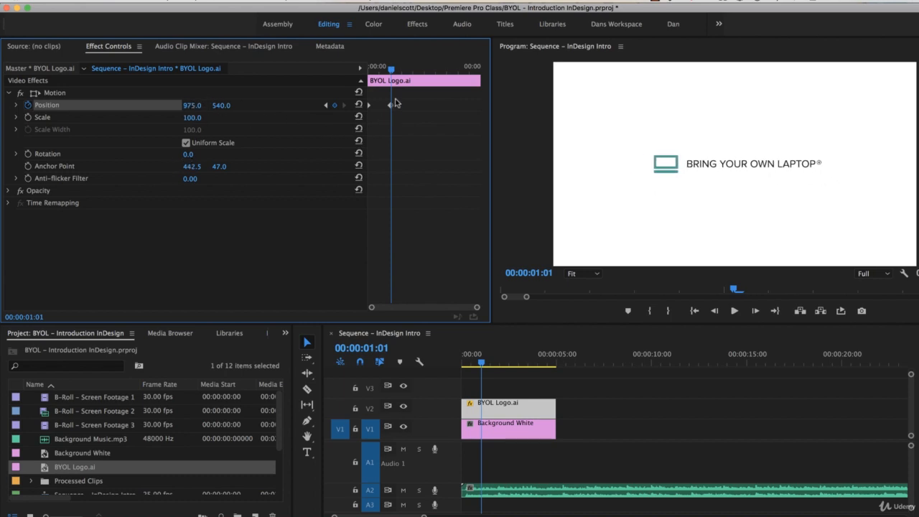
{"action": "left_click_drag", "start_coordinate": [393, 72], "coordinate": [320, 77]}
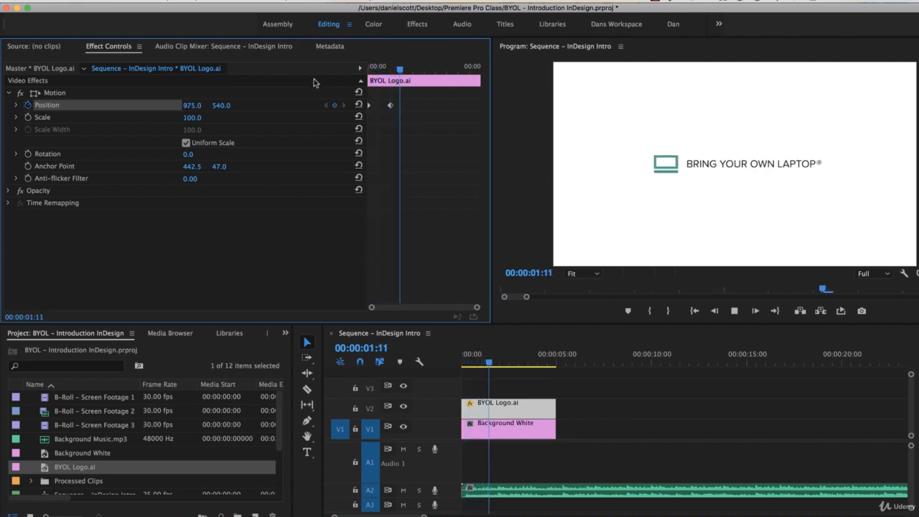
{"action": "key", "text": "space"}
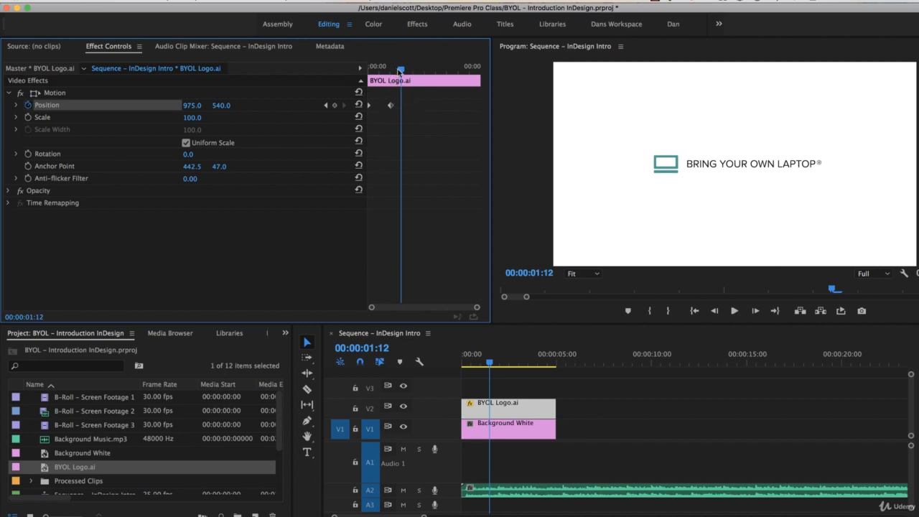
- Test a later end keyframe, return it to 00:00:01:06, and preview the slide again
{"action": "left_click_drag", "start_coordinate": [393, 109], "coordinate": [445, 110]}
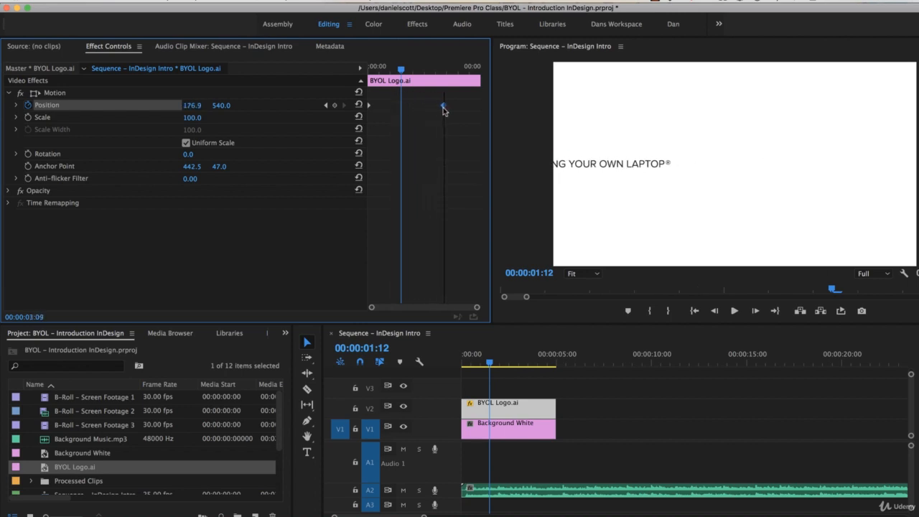
{"action": "left_click_drag", "start_coordinate": [403, 70], "coordinate": [288, 83]}
{"action": "key", "text": "space"}
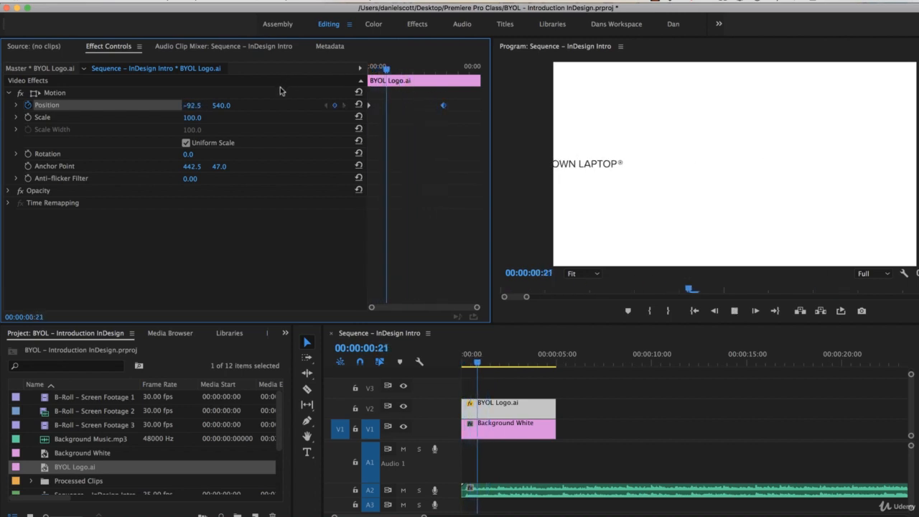
{"action": "key", "text": "space"}
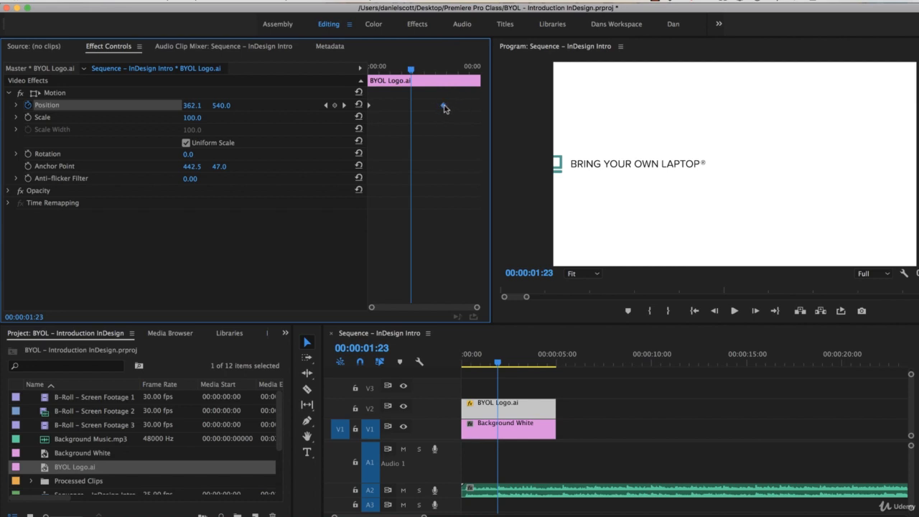
{"action": "left_click_drag", "start_coordinate": [444, 109], "coordinate": [391, 108]}
{"action": "key", "text": "Home"}
{"action": "key", "text": "space"}
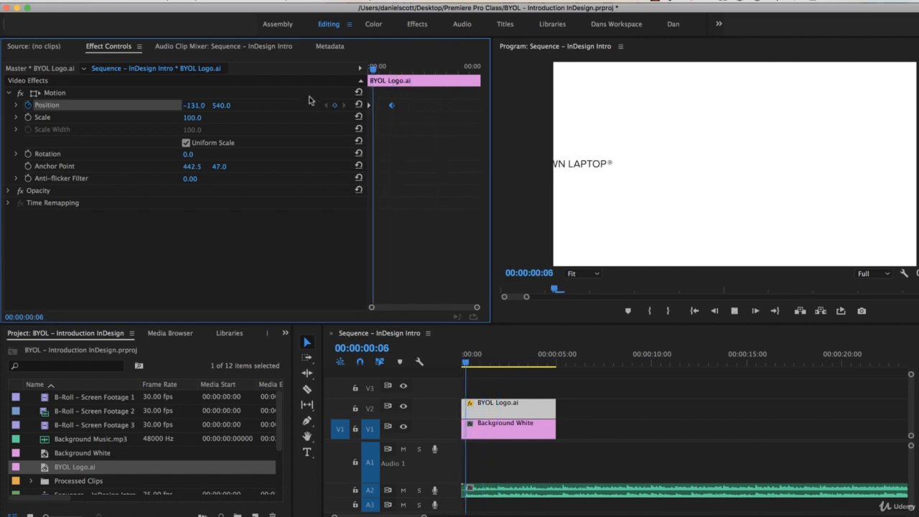
{"action": "key", "text": "space"}
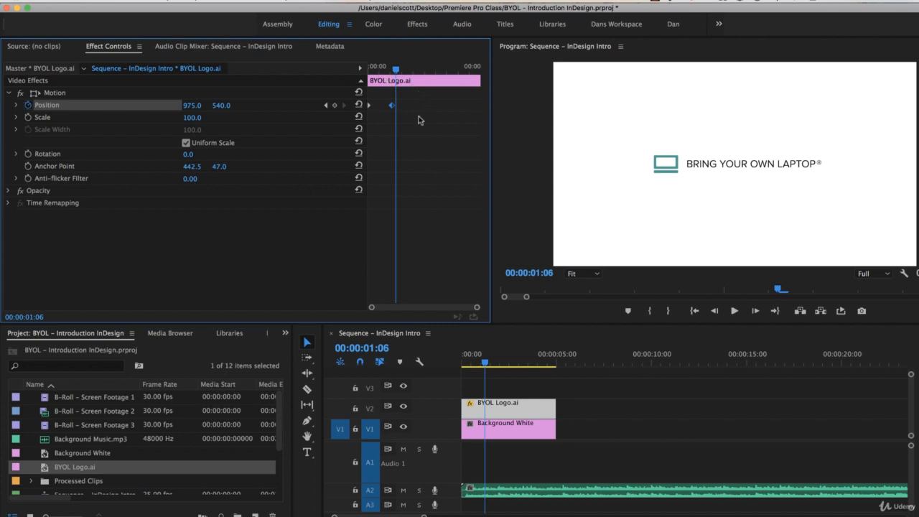
- Set the first Position keyframe to Ease Out and the second to Ease In
{"action": "right_click", "coordinate": [368, 104]}
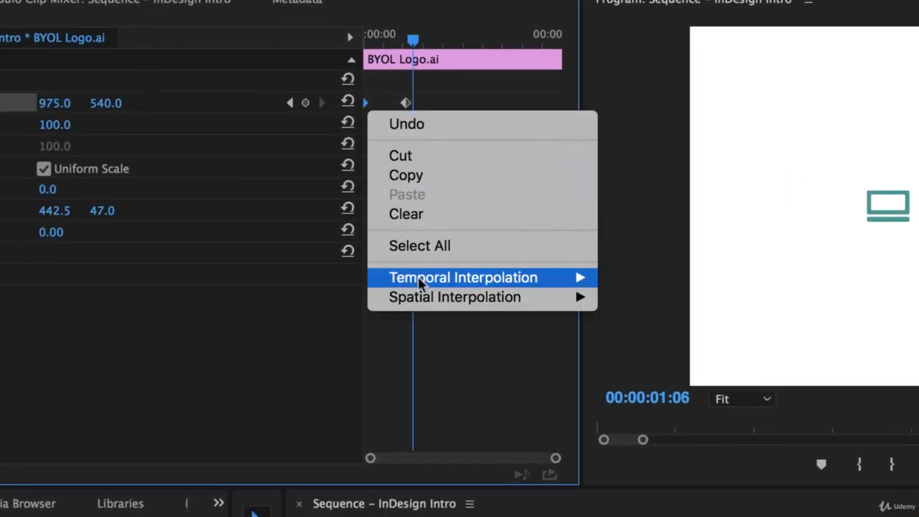
{"action": "mouse_move", "coordinate": [371, 285]}
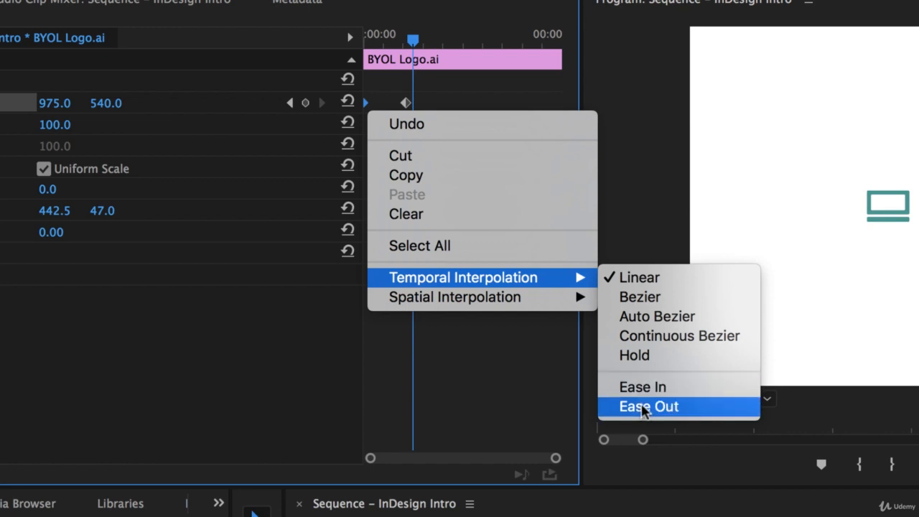
{"action": "left_click", "coordinate": [644, 407]}
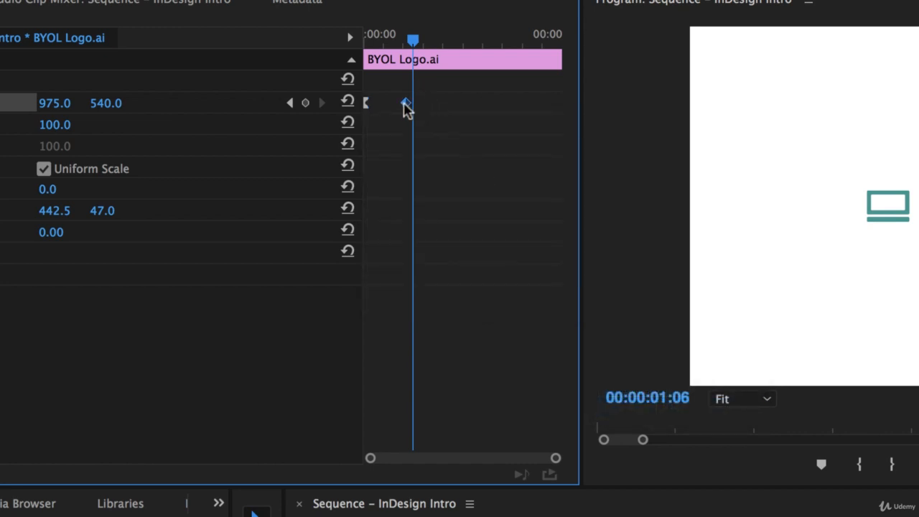
{"action": "right_click", "coordinate": [406, 104]}
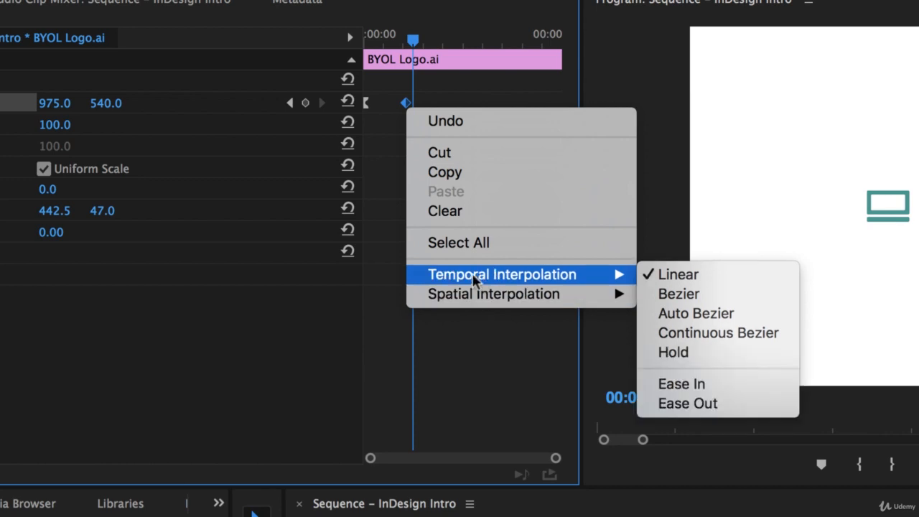
{"action": "mouse_move", "coordinate": [540, 280]}
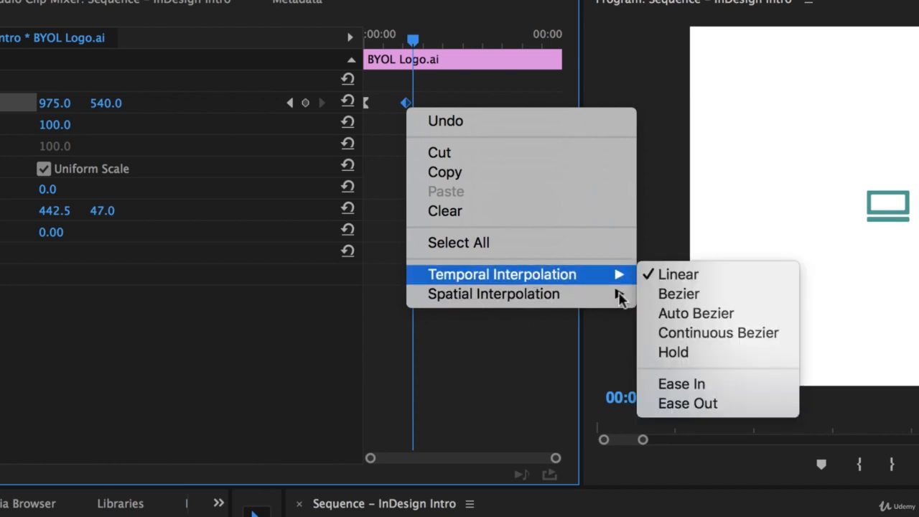
{"action": "left_click", "coordinate": [703, 384]}
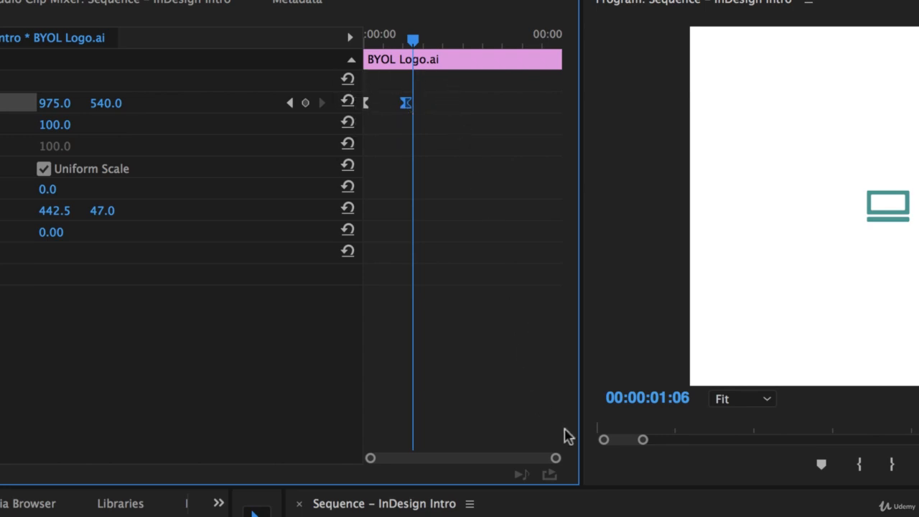
{"action": "left_click_drag", "start_coordinate": [543, 501], "coordinate": [411, 381]}
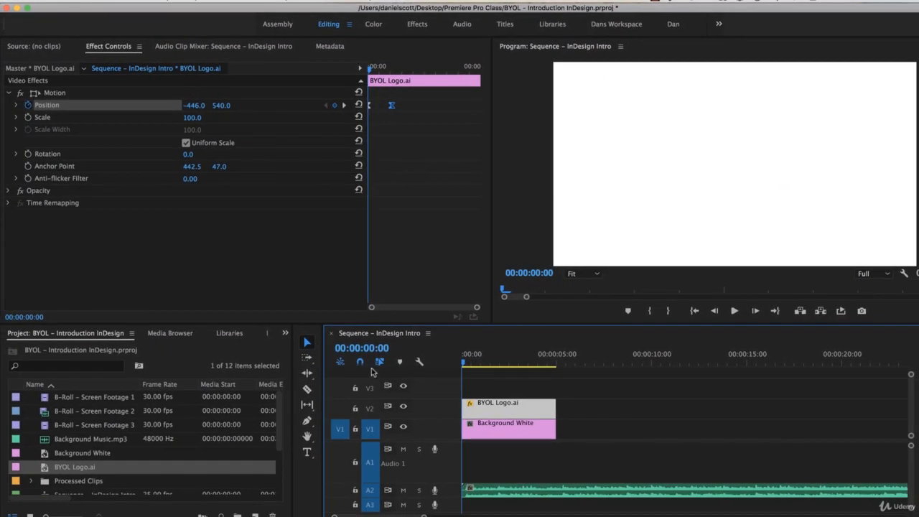
{"action": "key", "text": "space"}
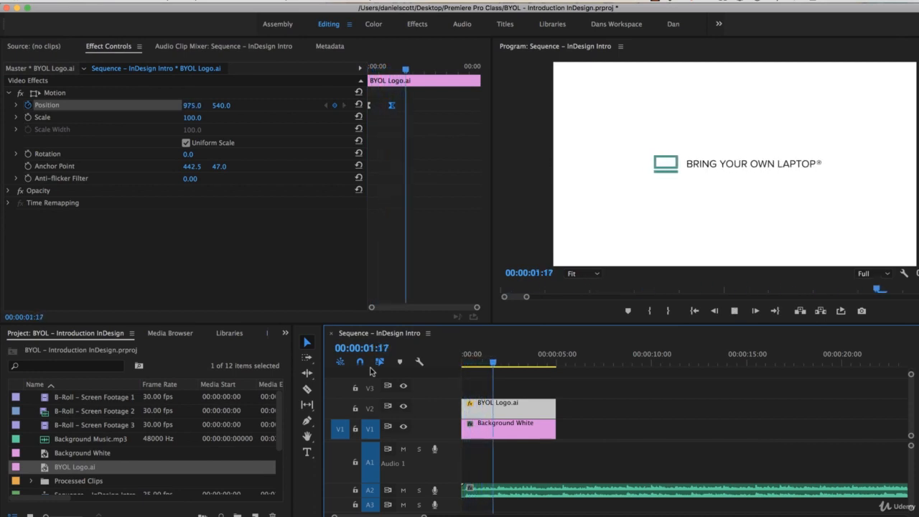
{"action": "key", "text": "space"}
{"action": "left_click_drag", "start_coordinate": [477, 355], "coordinate": [383, 365]}
{"action": "key", "text": "space"}
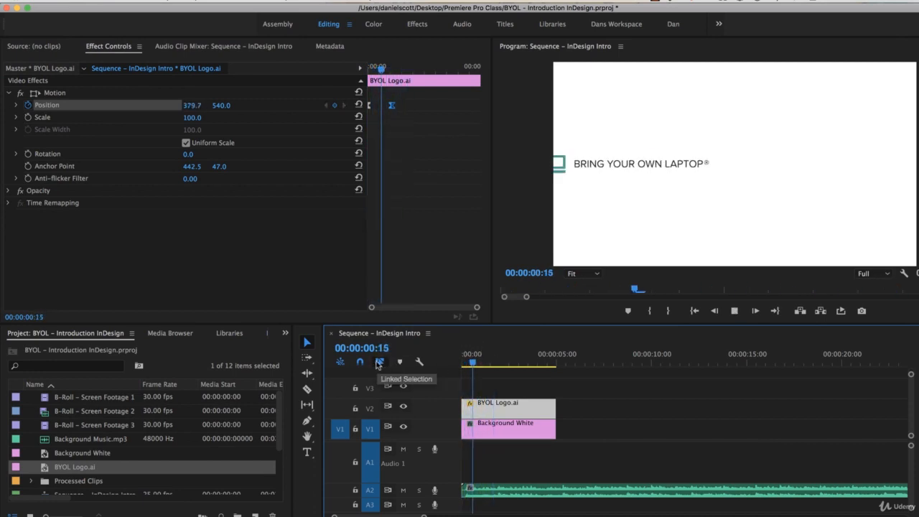
{"action": "key", "text": "space"}
{"action": "left_click_drag", "start_coordinate": [486, 352], "coordinate": [428, 368]}
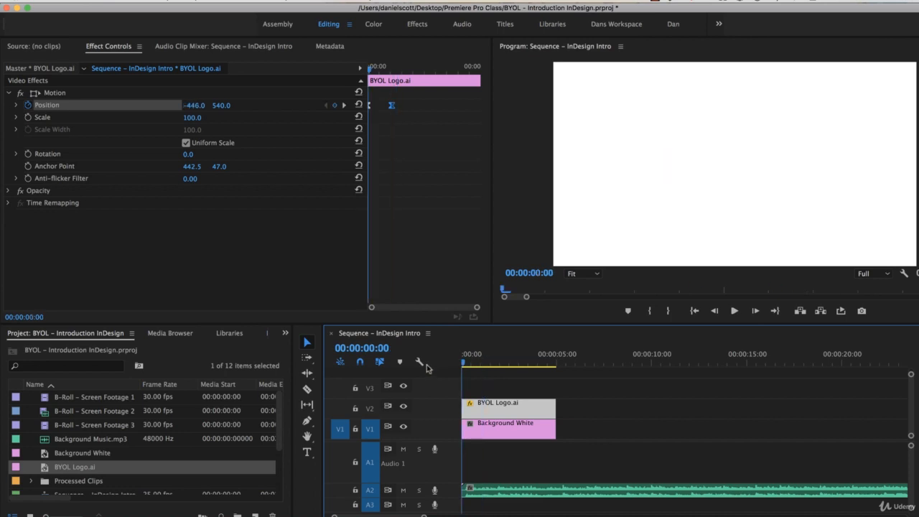
{"action": "key", "text": "space"}
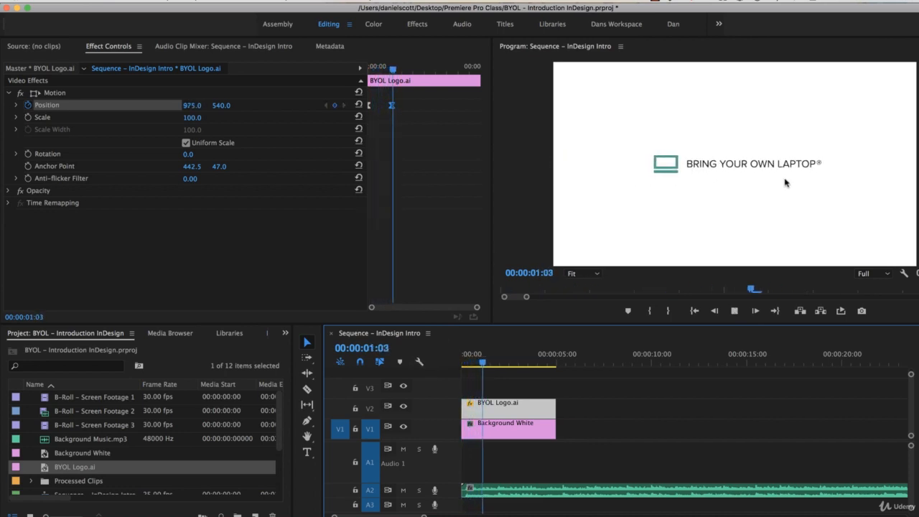
{"action": "key", "text": "space"}
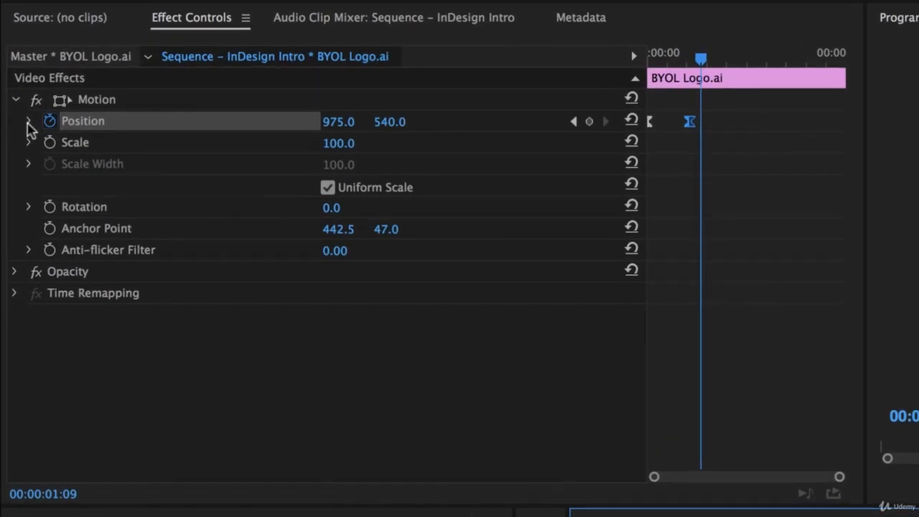
- Compare the linear and eased Position slide-in by undoing, redoing the easing and replaying
{"action": "left_click", "coordinate": [28, 122]}
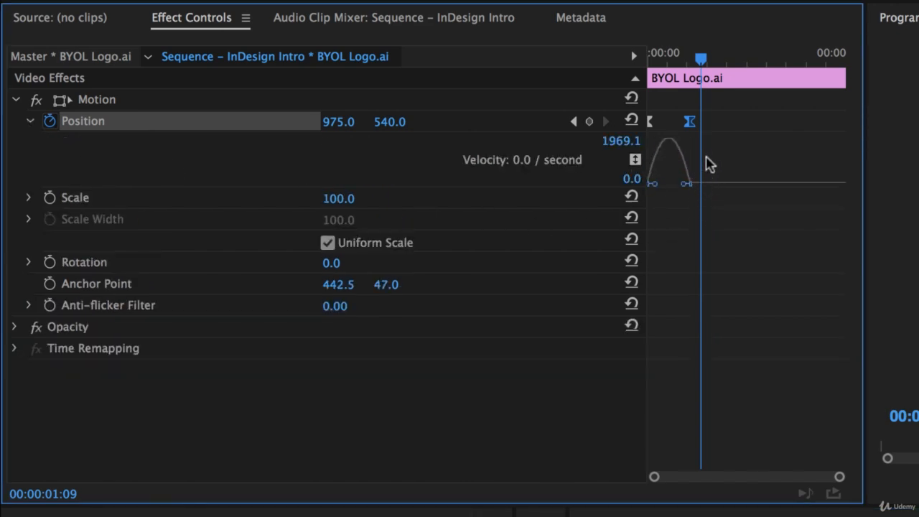
{"action": "key", "text": "super+z"}
{"action": "key", "text": "super+z"}
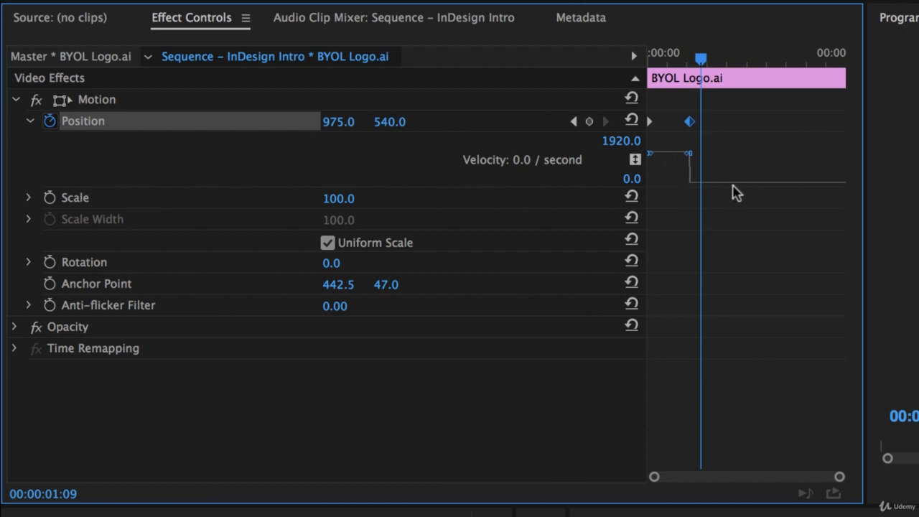
{"action": "left_click_drag", "start_coordinate": [695, 56], "coordinate": [604, 59]}
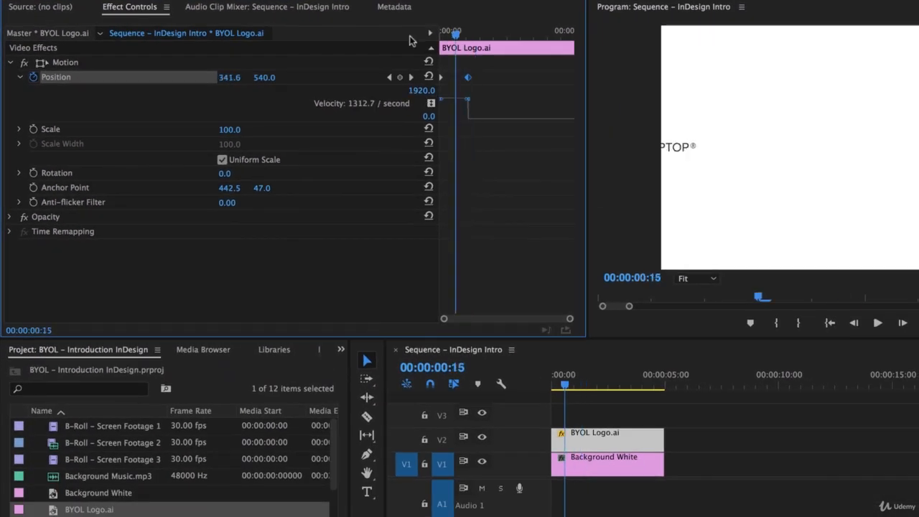
{"action": "left_click_drag", "start_coordinate": [411, 41], "coordinate": [409, 43]}
{"action": "key", "text": "space"}
{"action": "key", "text": "space"}
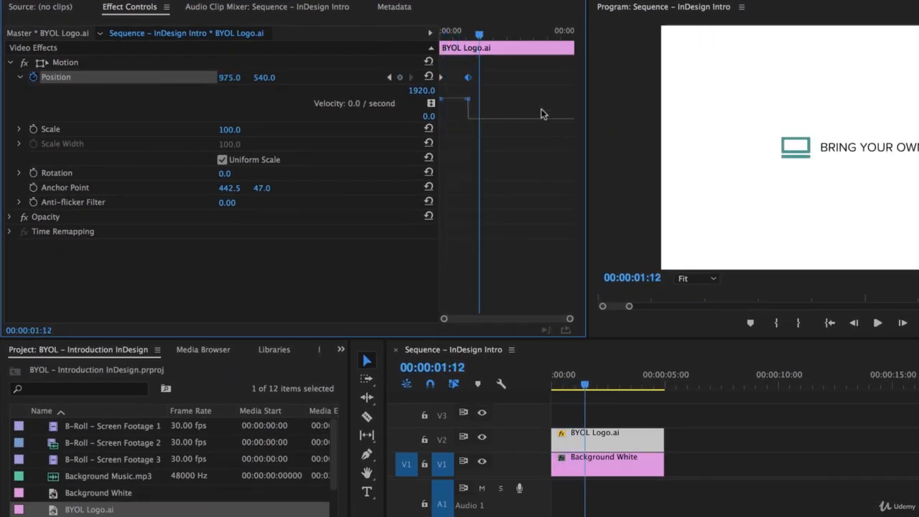
{"action": "key", "text": "shift+super+z"}
{"action": "key", "text": "shift+super+z"}
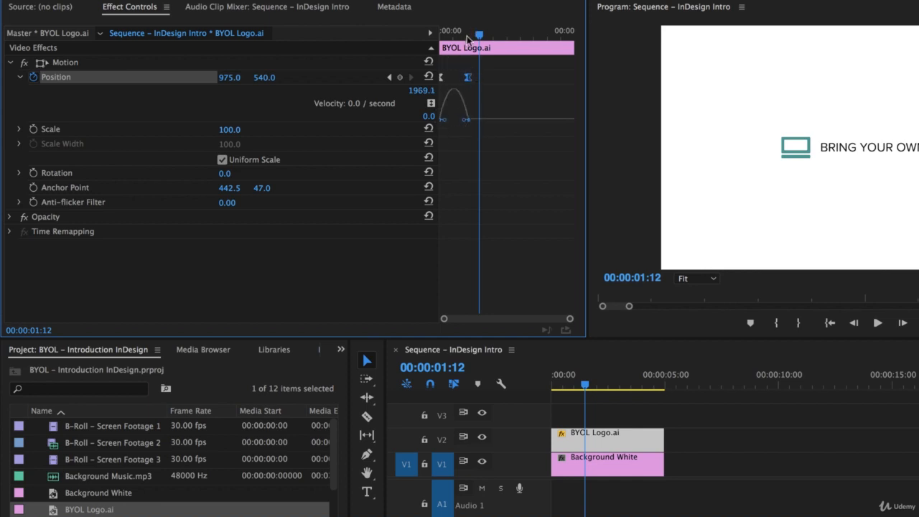
{"action": "left_click_drag", "start_coordinate": [467, 33], "coordinate": [380, 41]}
{"action": "key", "text": "space"}
{"action": "key", "text": "space"}
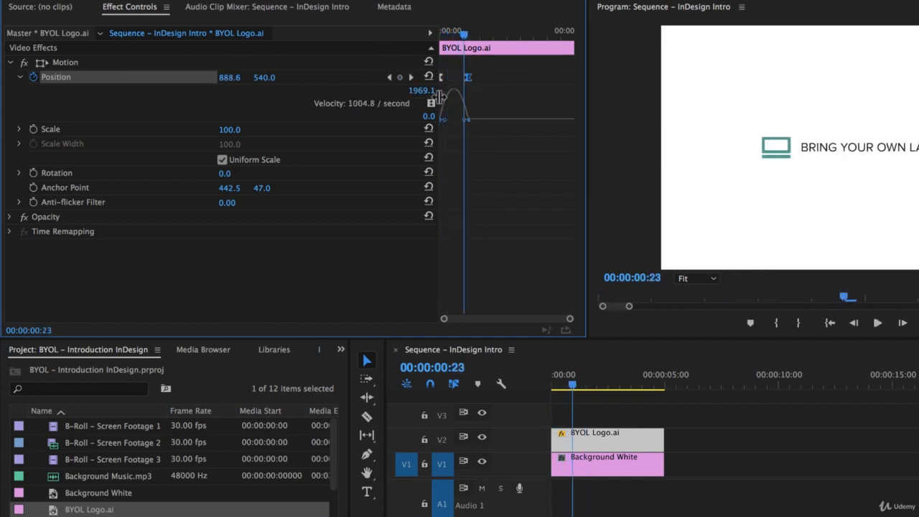
- Zoom in on the keyframes and drag the bezier handle to sharpen the mid-move speed peak
{"action": "key", "text": "equal"}
{"action": "key", "text": "equal"}
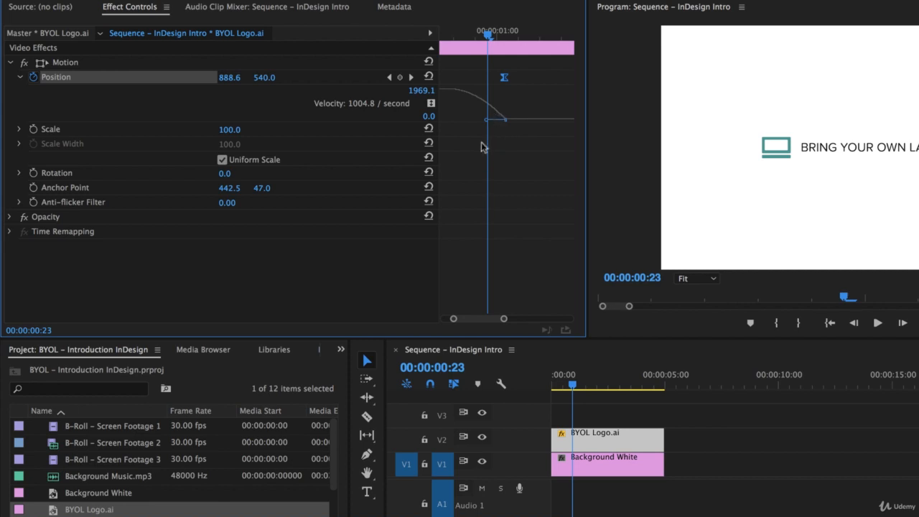
{"action": "left_click_drag", "start_coordinate": [490, 321], "coordinate": [478, 324]}
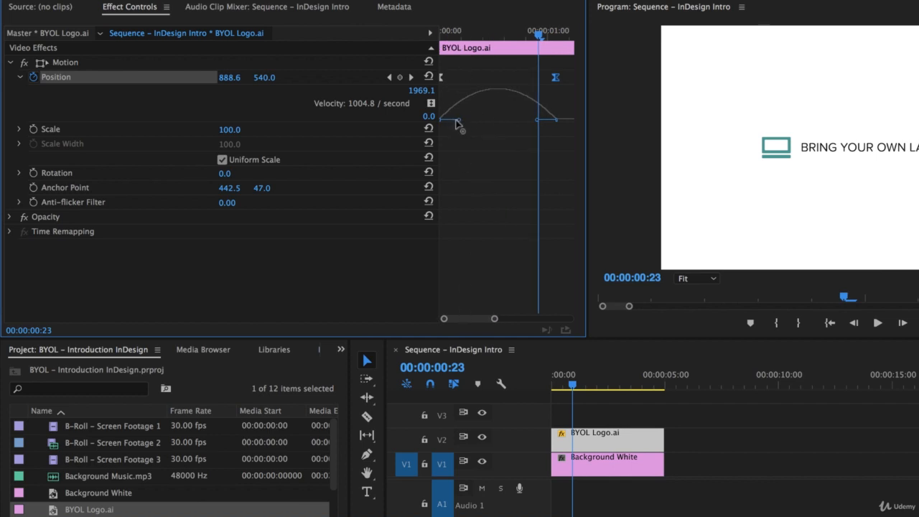
{"action": "left_click_drag", "start_coordinate": [460, 123], "coordinate": [514, 122]}
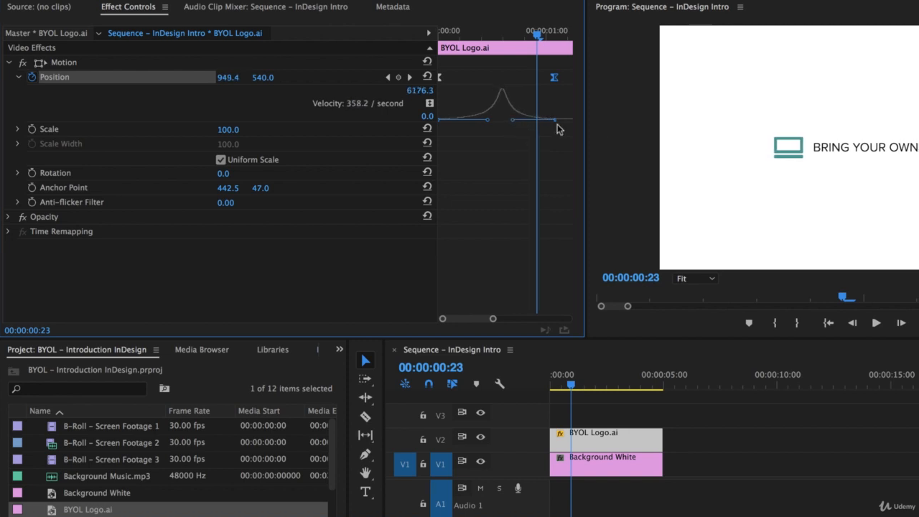
- Replay the adjusted slide-in twice, then delete the animated BYOL Logo.ai clip
{"action": "key", "text": "Home"}
{"action": "key", "text": "space"}
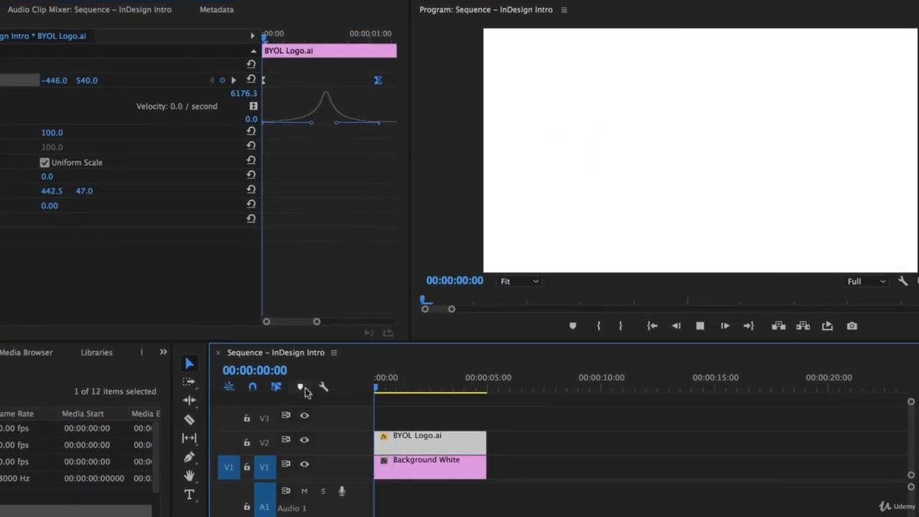
{"action": "key", "text": "space"}
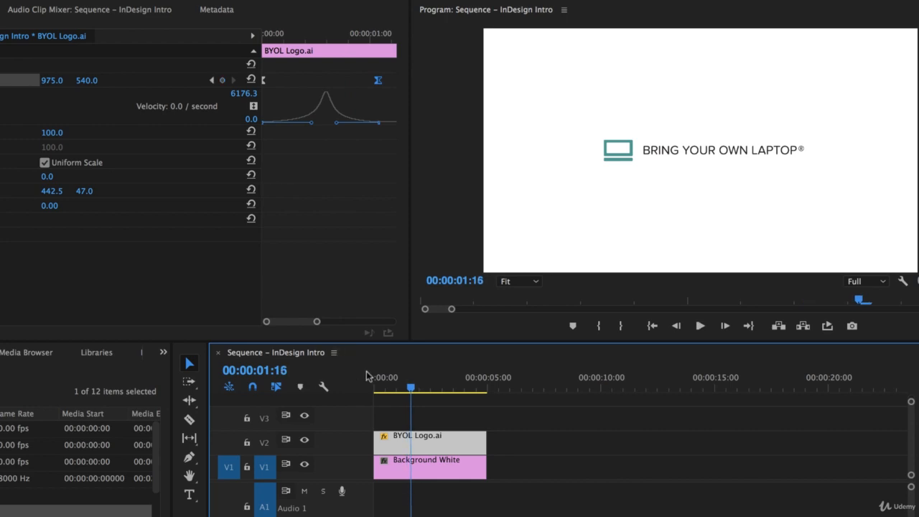
{"action": "key", "text": "Home"}
{"action": "key", "text": "space"}
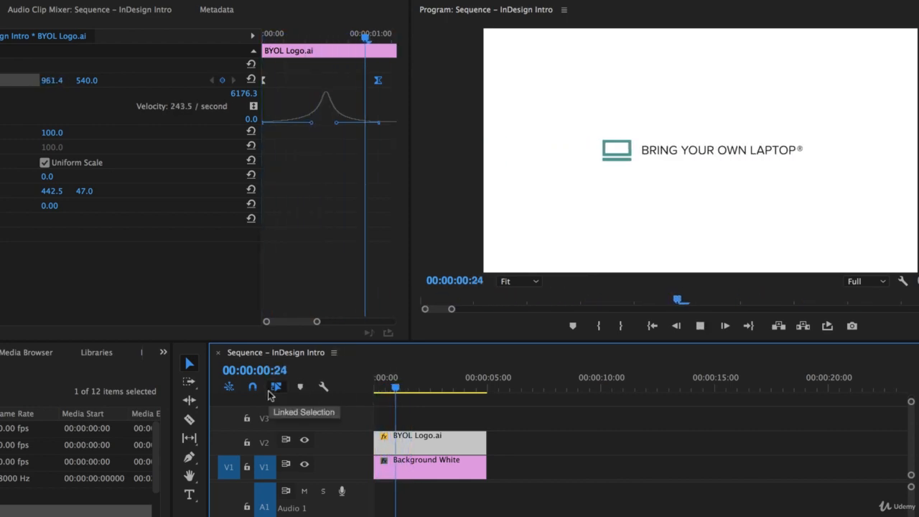
{"action": "key", "text": "space"}
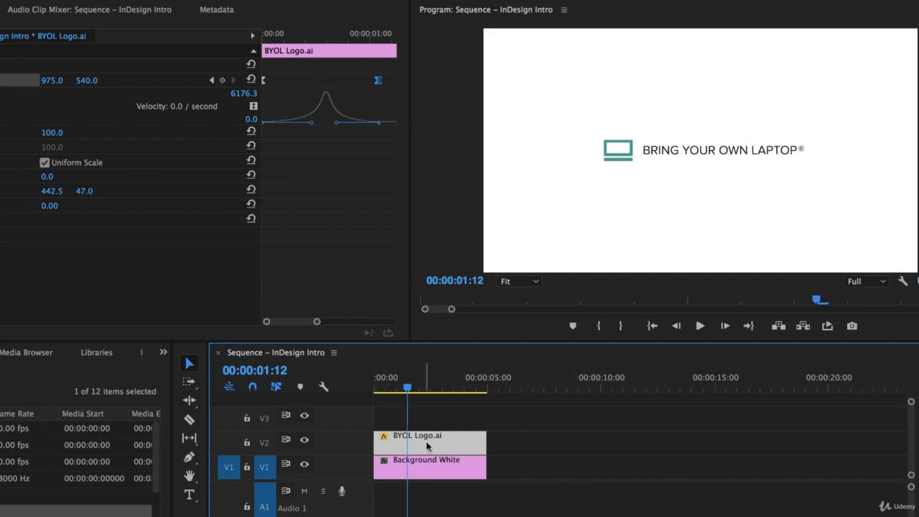
{"action": "key", "text": "Delete"}
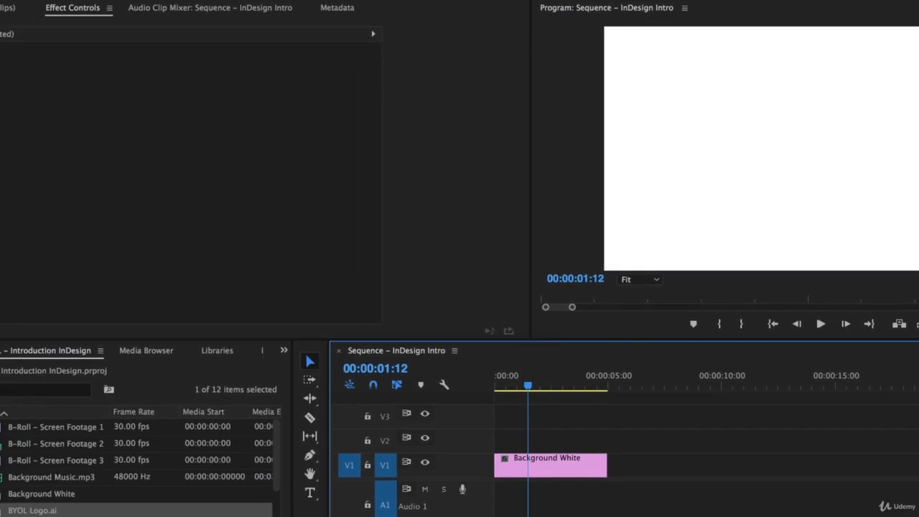
- Place BYOL Logo.ai back above Background White at the sequence start and select it
{"action": "left_click_drag", "start_coordinate": [56, 512], "coordinate": [609, 441]}
{"action": "left_click", "coordinate": [609, 476]}
{"action": "key", "text": "Home"}
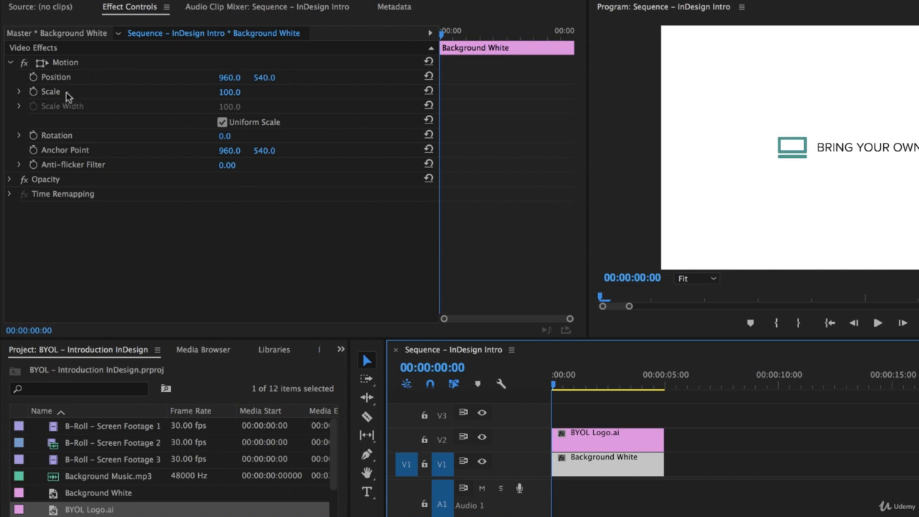
{"action": "left_click", "coordinate": [591, 437]}
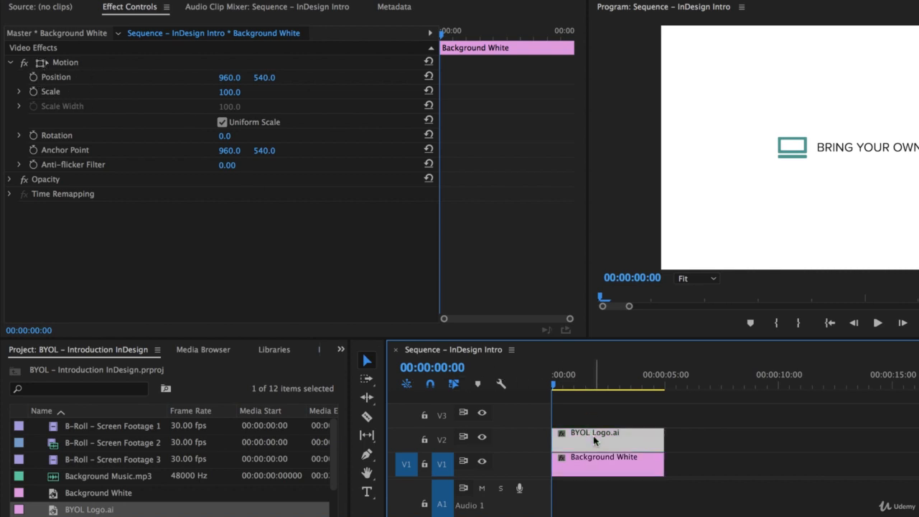
- Key the logo's Scale from 0 at the start to 100 about one second in
{"action": "left_click", "coordinate": [33, 92]}
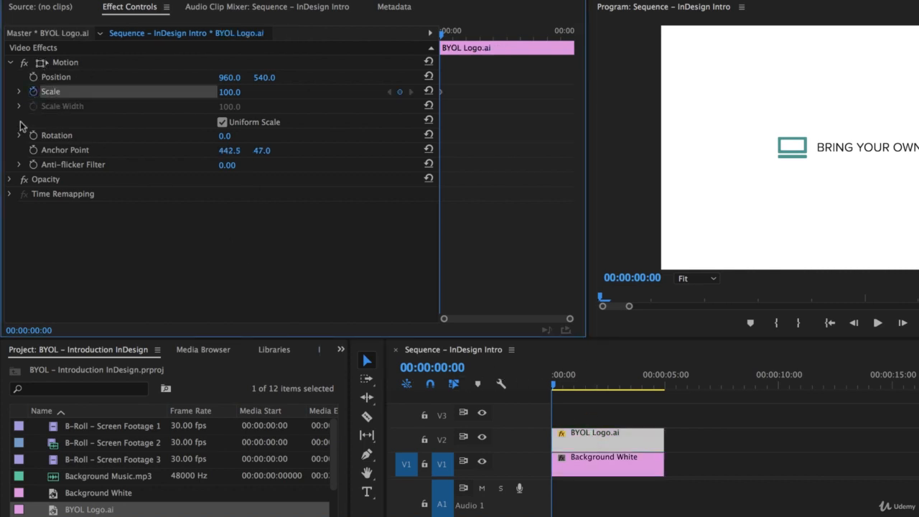
{"action": "left_click", "coordinate": [237, 95]}
{"action": "type", "text": "0"}
{"action": "key", "text": "Return"}
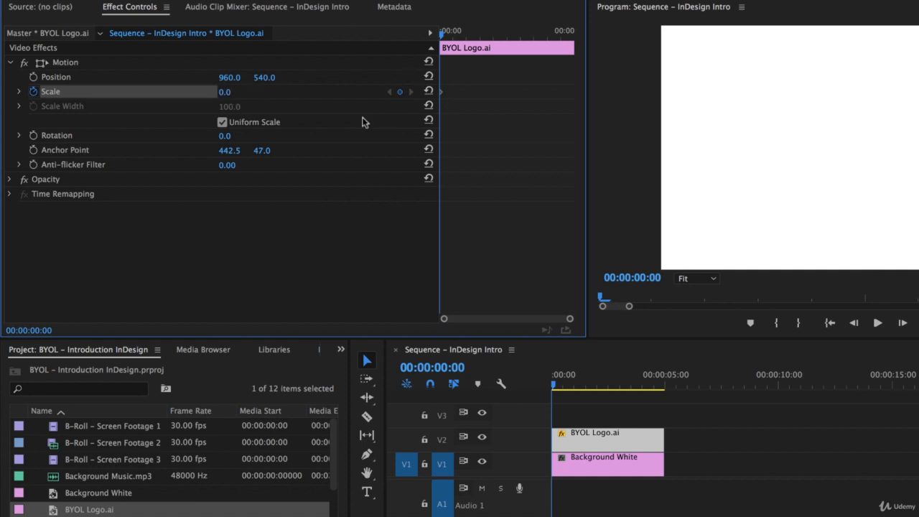
{"action": "left_click_drag", "start_coordinate": [556, 390], "coordinate": [582, 389]}
{"action": "left_click", "coordinate": [227, 94]}
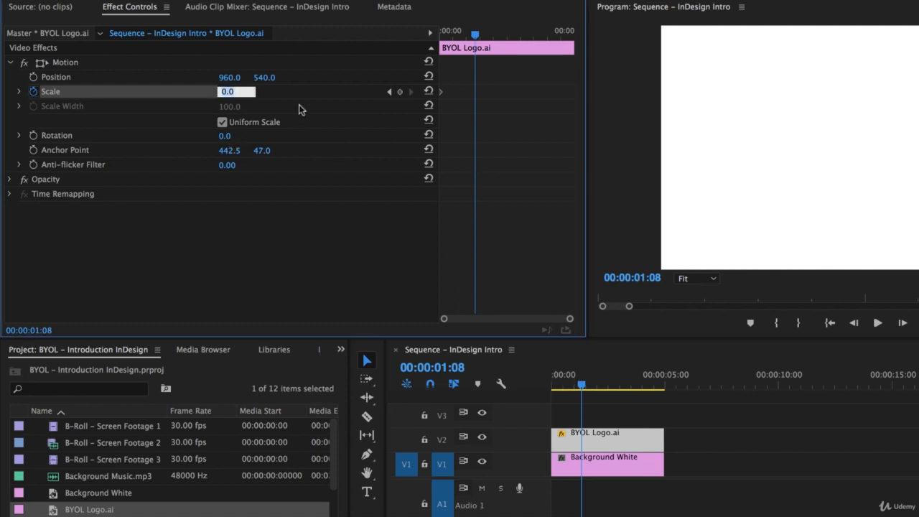
{"action": "type", "text": "100"}
{"action": "key", "text": "Return"}
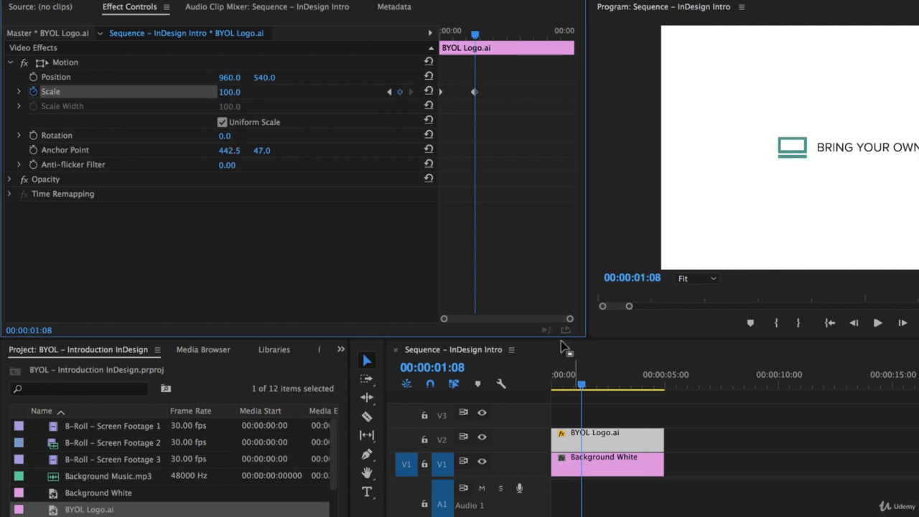
- Nudge the 100 Scale keyframe slightly earlier and preview the scale-up
{"action": "key", "text": "Home"}
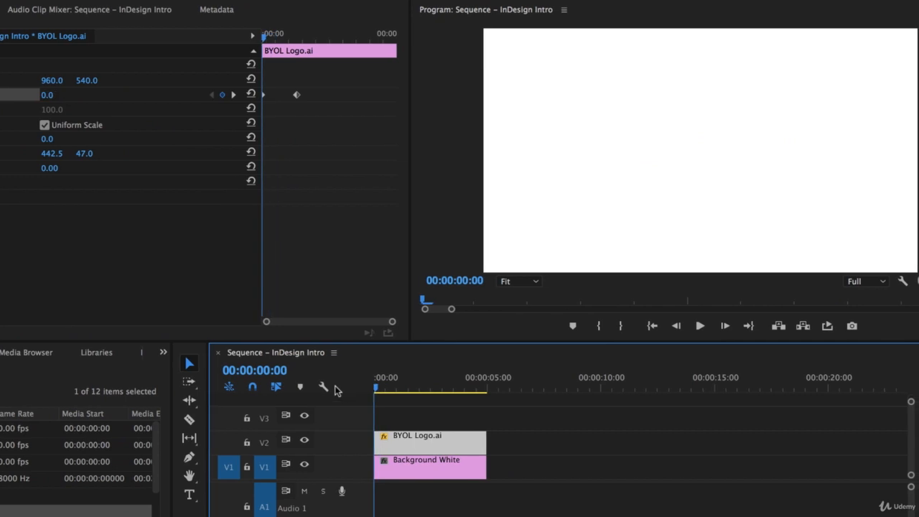
{"action": "key", "text": "space"}
{"action": "key", "text": "space"}
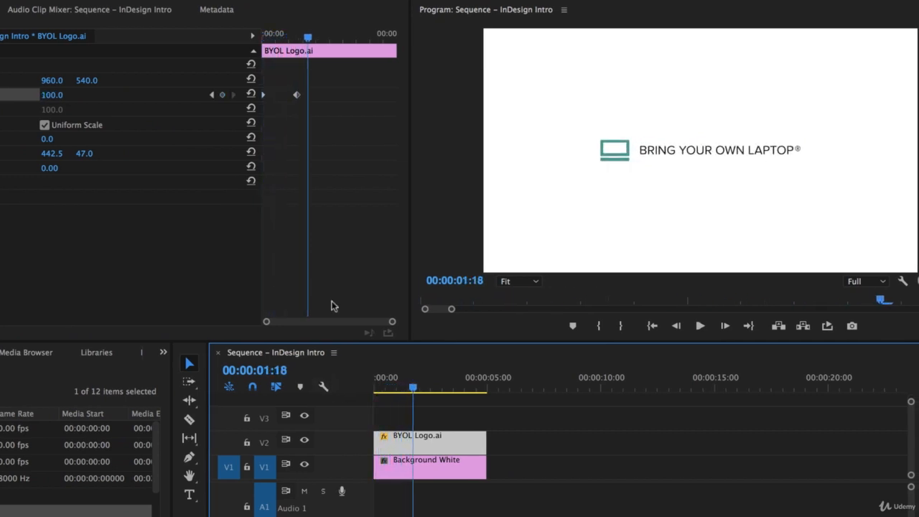
{"action": "left_click_drag", "start_coordinate": [297, 95], "coordinate": [284, 96]}
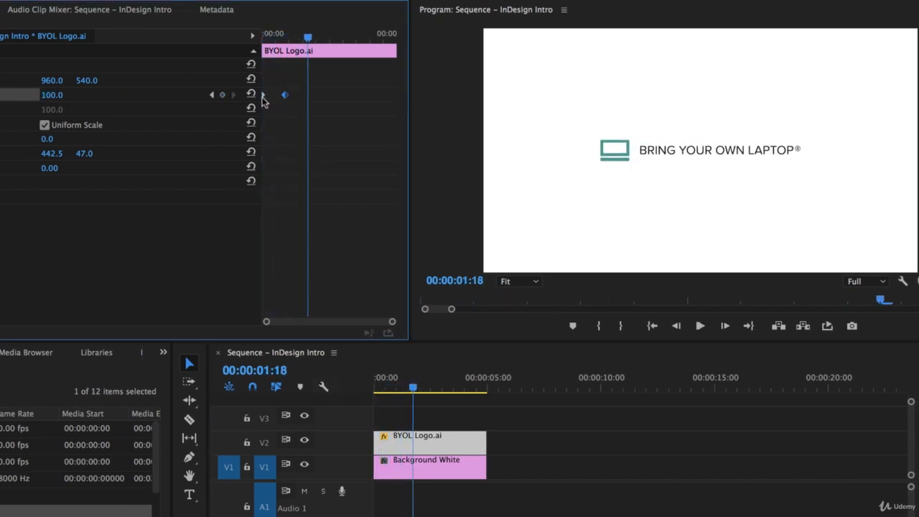
{"action": "key", "text": "Home"}
{"action": "key", "text": "space"}
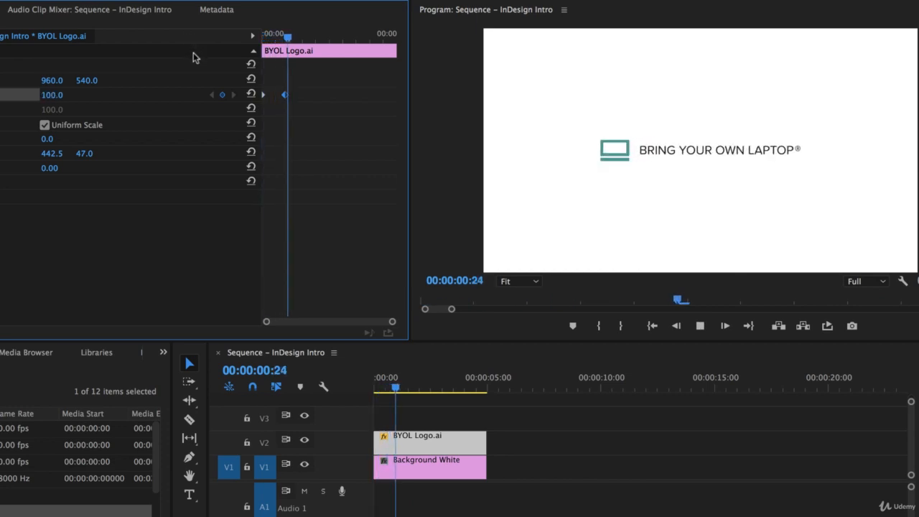
{"action": "key", "text": "space"}
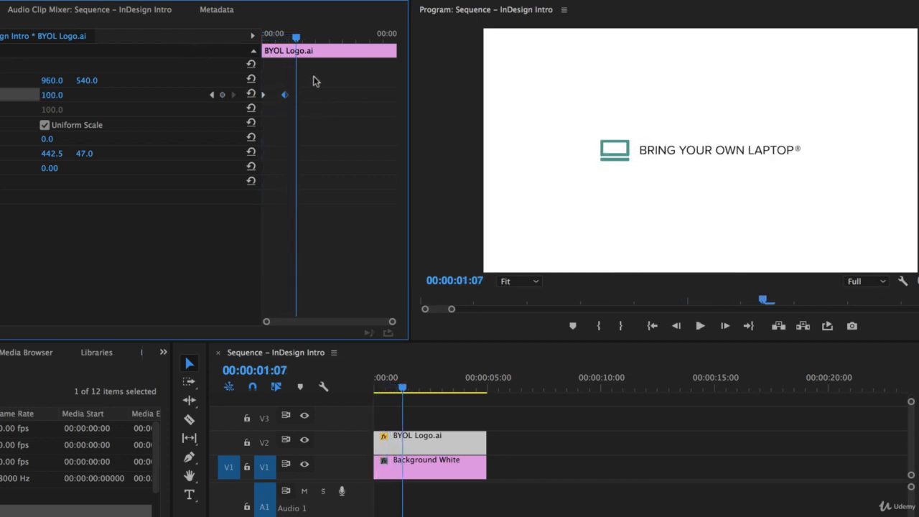
- Set Ease Out on the first Scale keyframe and Ease In on the second, then preview
{"action": "right_click", "coordinate": [264, 100]}
{"action": "left_click", "coordinate": [294, 302]}
{"action": "right_click", "coordinate": [288, 98]}
{"action": "left_click", "coordinate": [353, 289]}
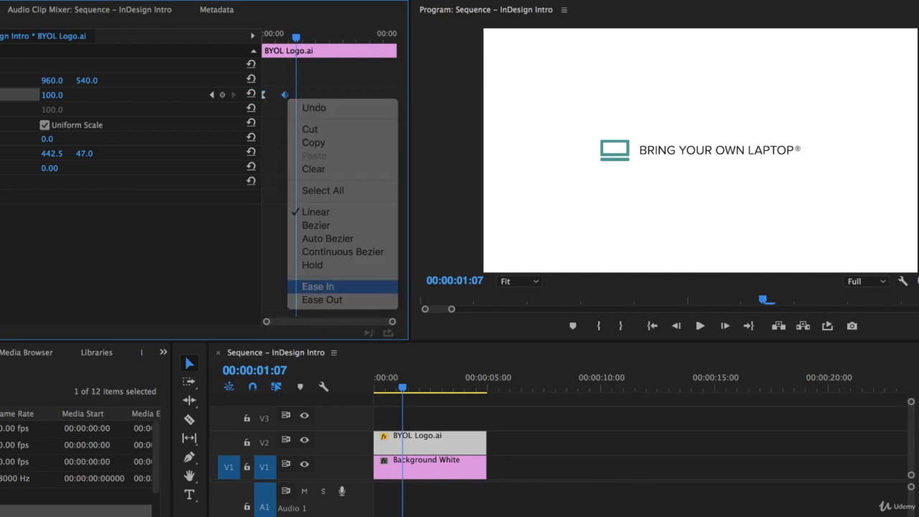
{"action": "key", "text": "Home"}
{"action": "key", "text": "space"}
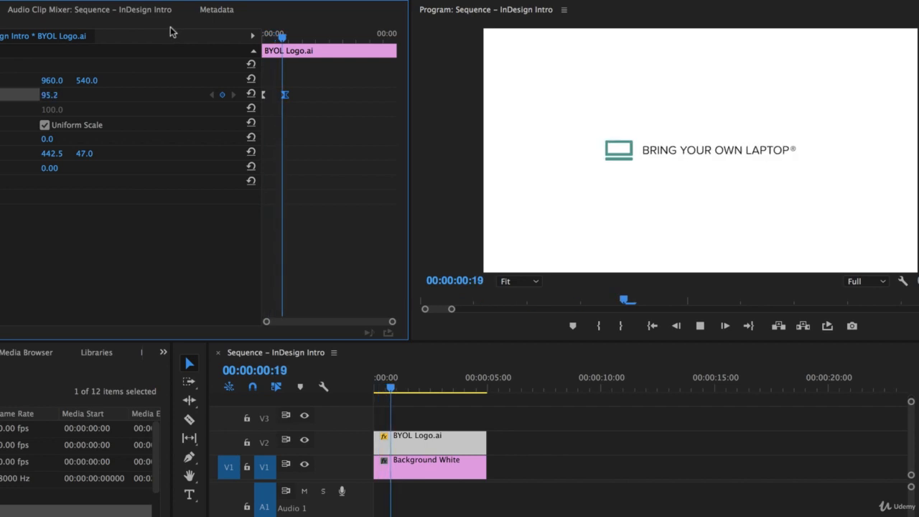
- Expand Scale, zoom the keyframe area, and drag the first keyframe's velocity handle to ease out of 0
{"action": "key", "text": "space"}
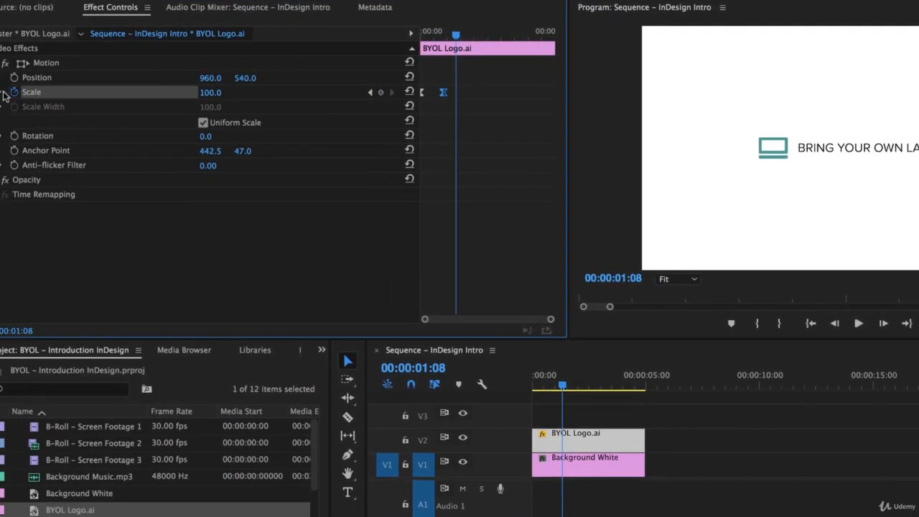
{"action": "left_click", "coordinate": [19, 92]}
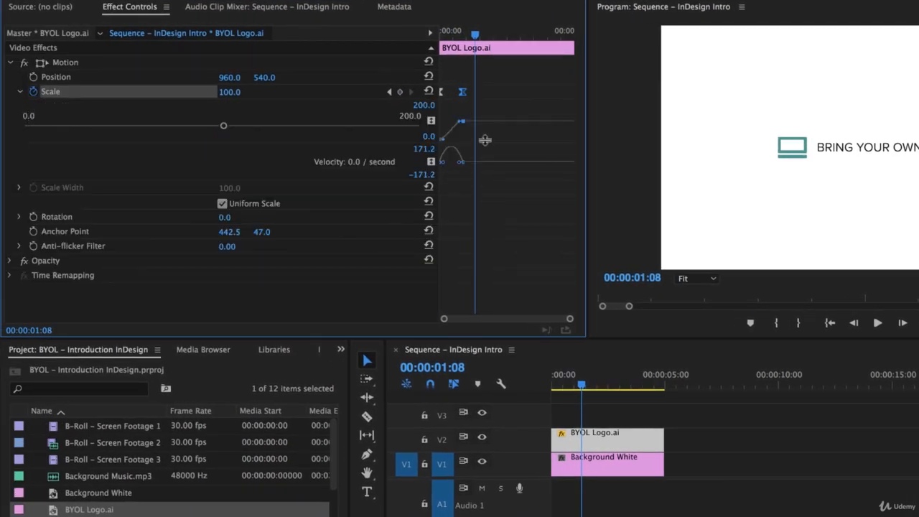
{"action": "left_click_drag", "start_coordinate": [570, 319], "coordinate": [471, 323]}
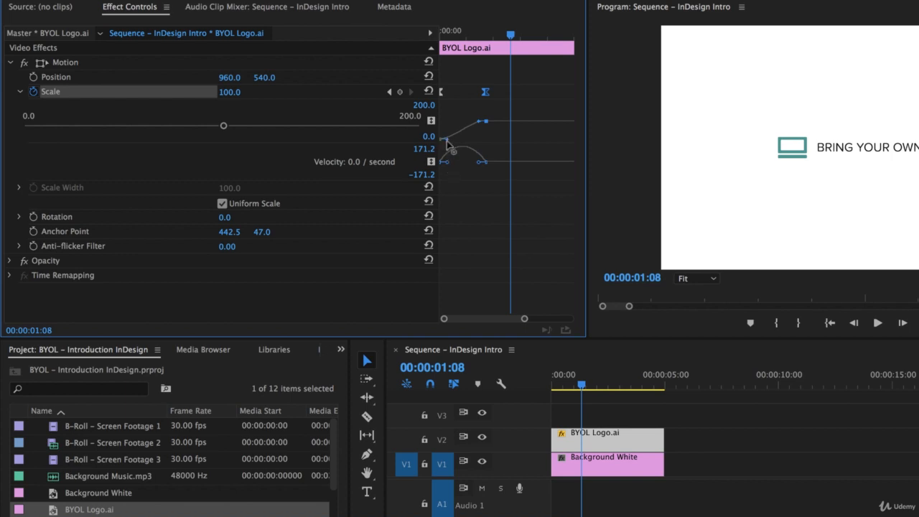
{"action": "left_click_drag", "start_coordinate": [448, 144], "coordinate": [467, 158]}
{"action": "key", "text": "Home"}
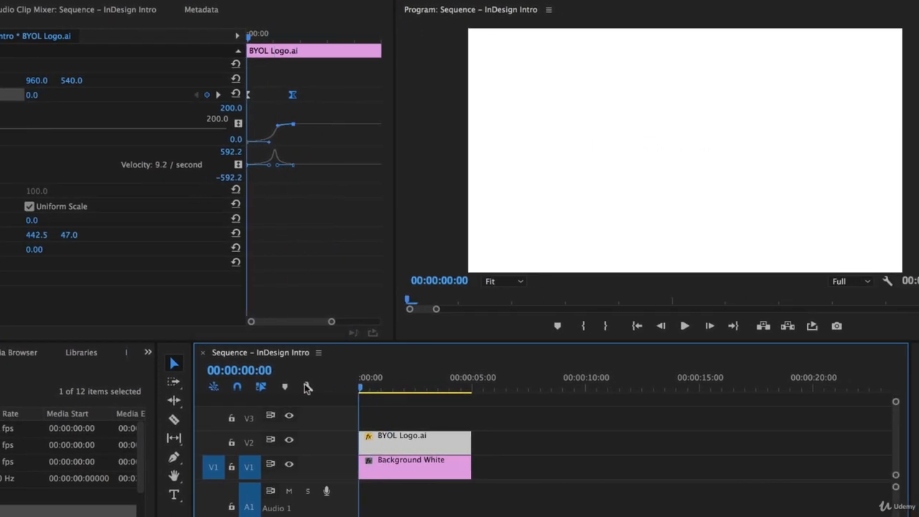
- Play the eased logo scale-up from the sequence start twice
{"action": "key", "text": "space"}
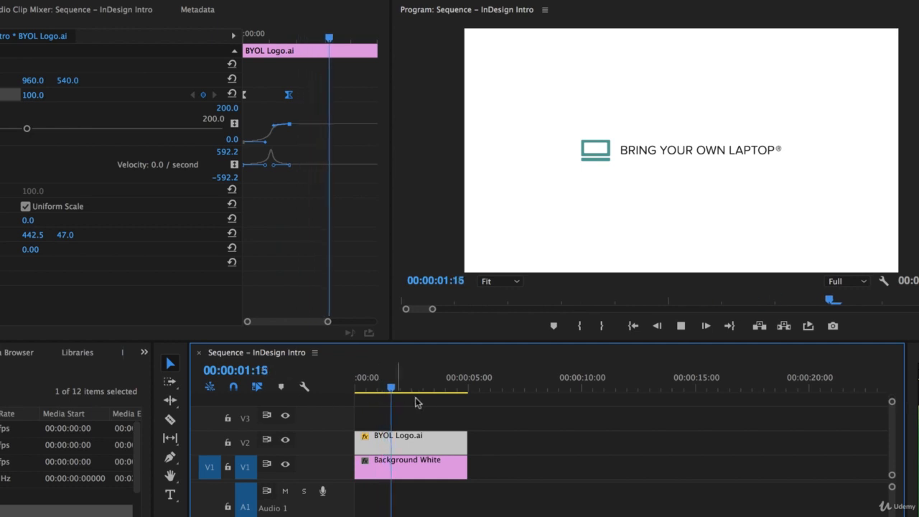
{"action": "key", "text": "space"}
{"action": "key", "text": "Home"}
{"action": "key", "text": "space"}
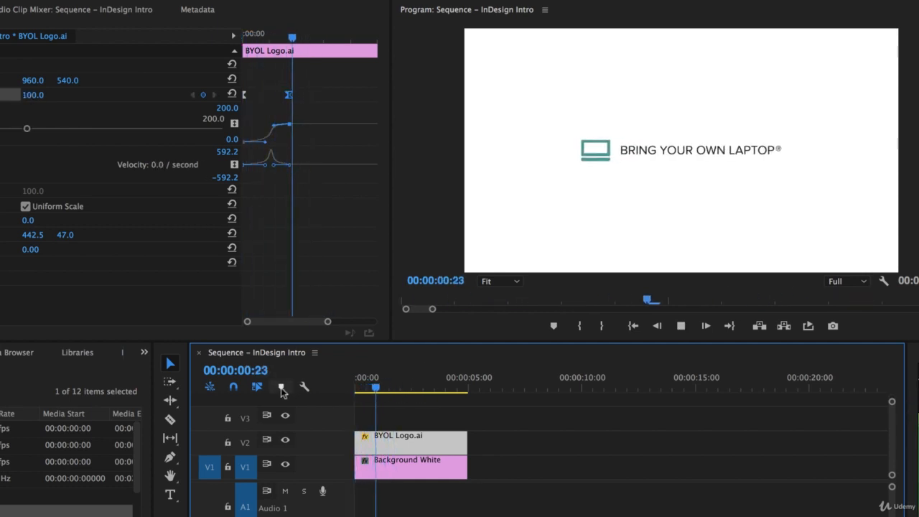
{"action": "key", "text": "space"}
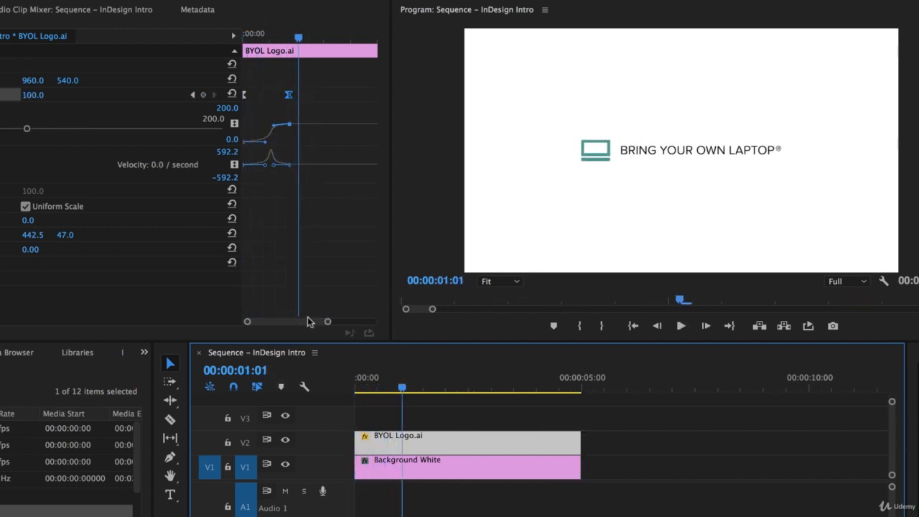
- Inspect the Scale velocity curve peaking at 610.4/s, replay, and zoom the timeline out to the full sequence
{"action": "key", "text": "equal"}
{"action": "key", "text": "minus"}
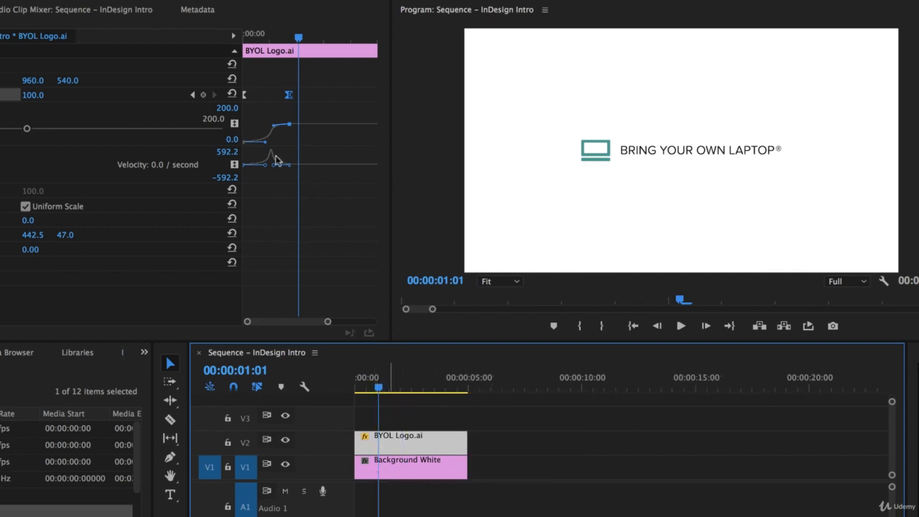
{"action": "left_click", "coordinate": [327, 245]}
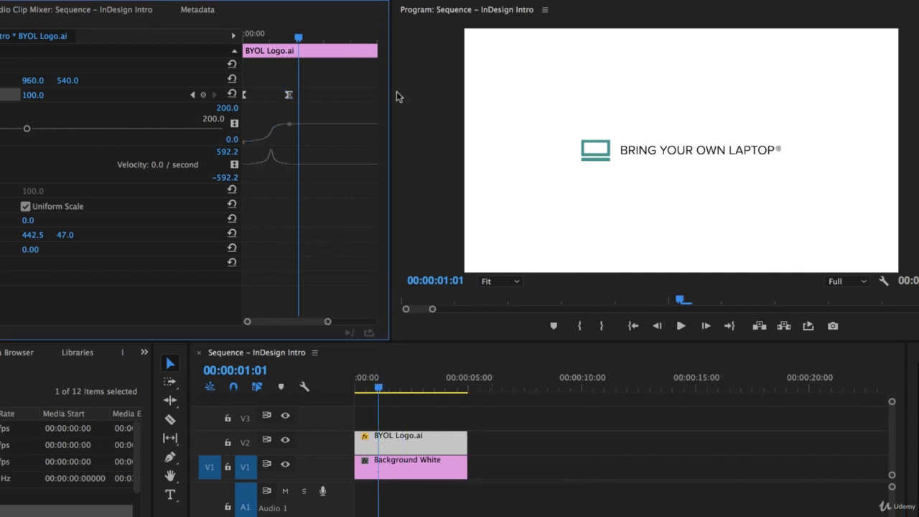
{"action": "key", "text": "equal"}
{"action": "left_click_drag", "start_coordinate": [298, 320], "coordinate": [296, 287]}
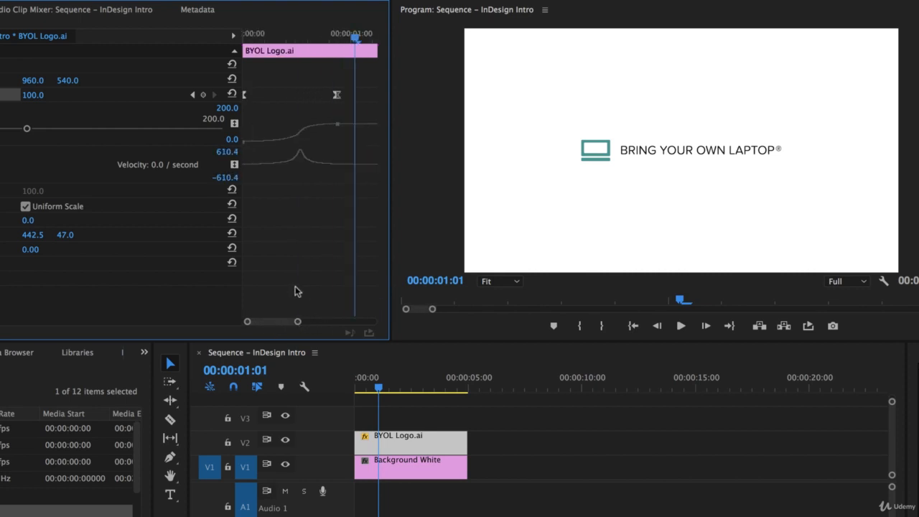
{"action": "left_click", "coordinate": [339, 166]}
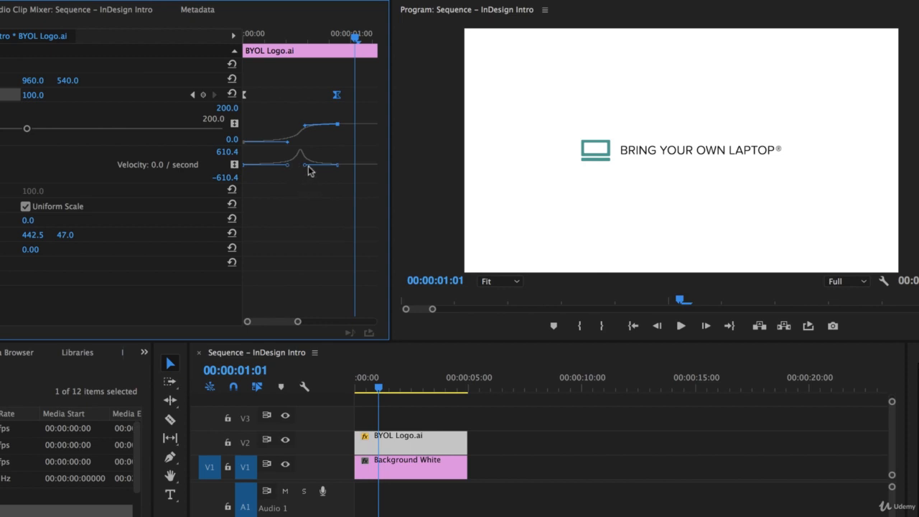
{"action": "left_click", "coordinate": [450, 381]}
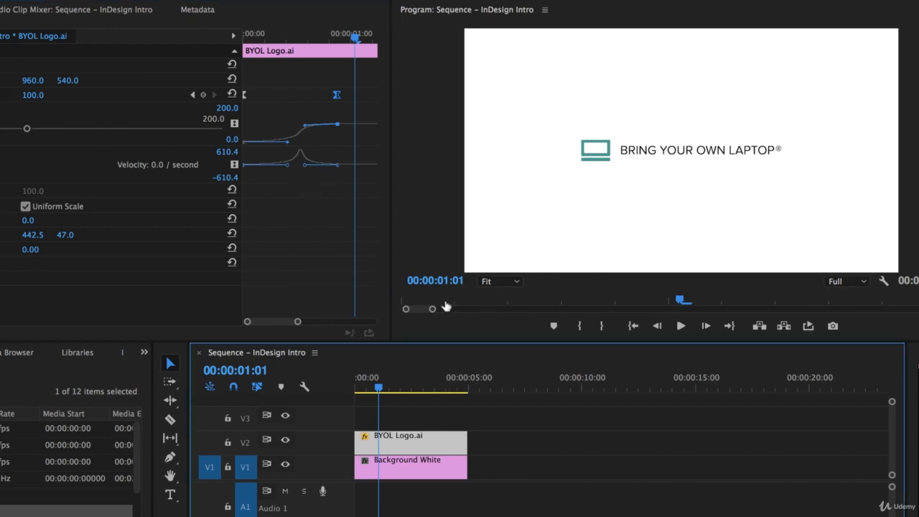
{"action": "key", "text": "Home"}
{"action": "key", "text": "space"}
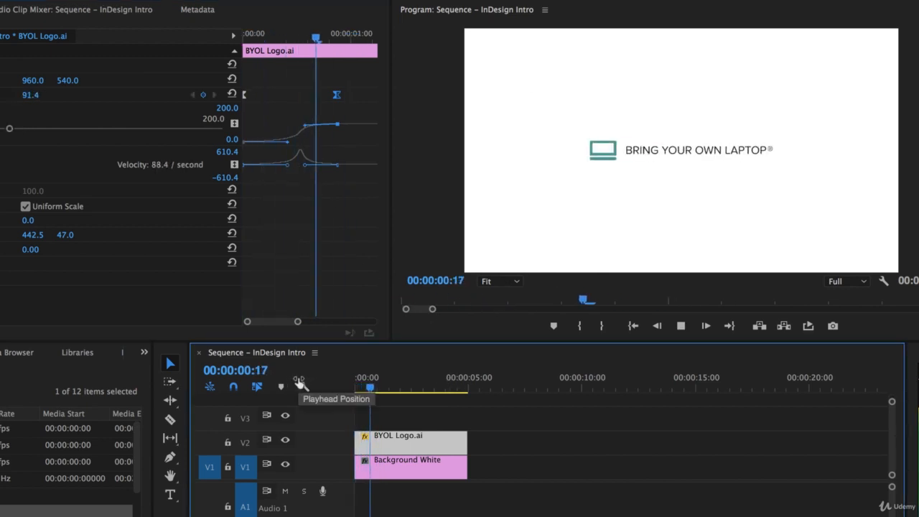
{"action": "key", "text": "space"}
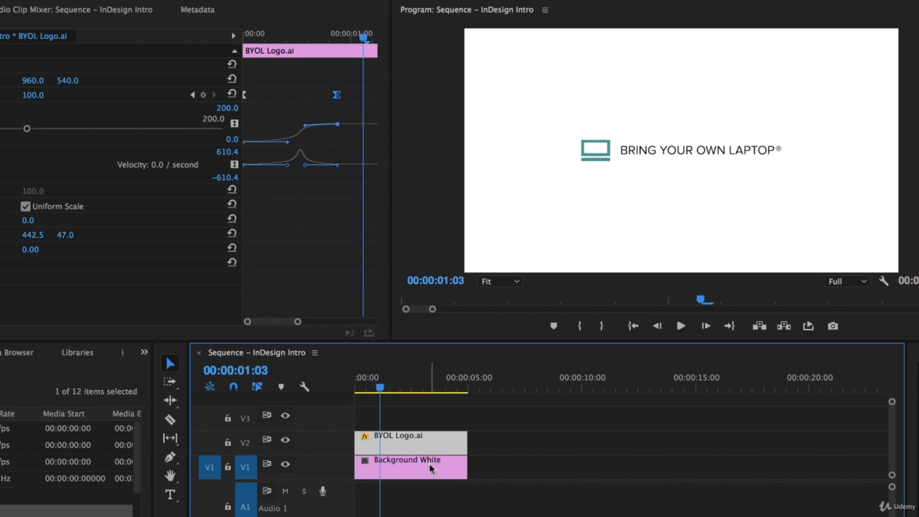
{"action": "key", "text": "minus"}
{"action": "key", "text": "minus"}
{"action": "key", "text": "minus"}
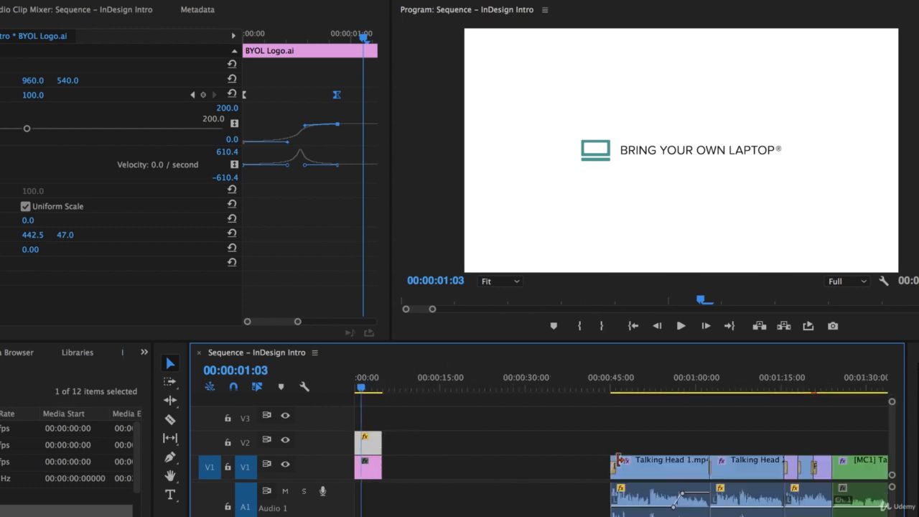
- Move the Talking Head clips left so they start right after the logo intro
{"action": "left_click_drag", "start_coordinate": [572, 433], "coordinate": [849, 509]}
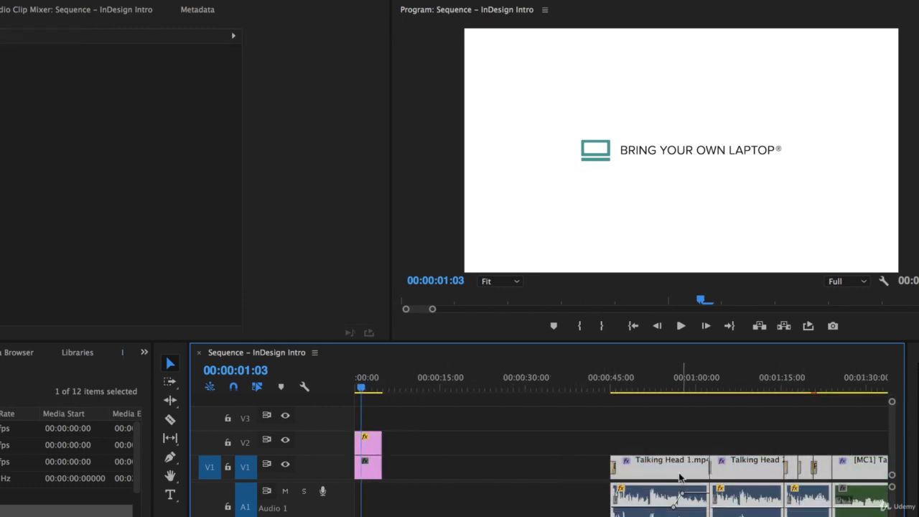
{"action": "left_click_drag", "start_coordinate": [681, 493], "coordinate": [455, 492]}
{"action": "key", "text": "equal"}
{"action": "key", "text": "equal"}
{"action": "key", "text": "equal"}
{"action": "key", "text": "equal"}
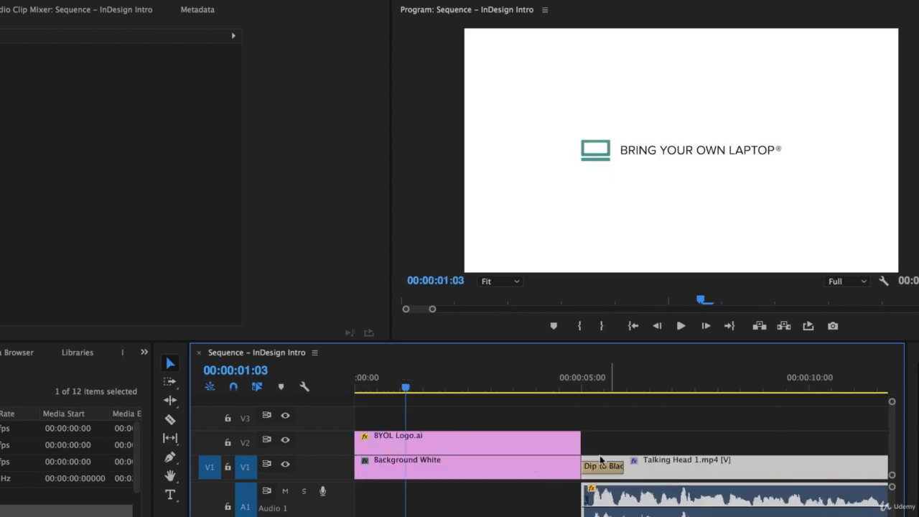
- Delete the Dip to Black transition between the intro and the Talking Head clips
{"action": "left_click", "coordinate": [600, 472]}
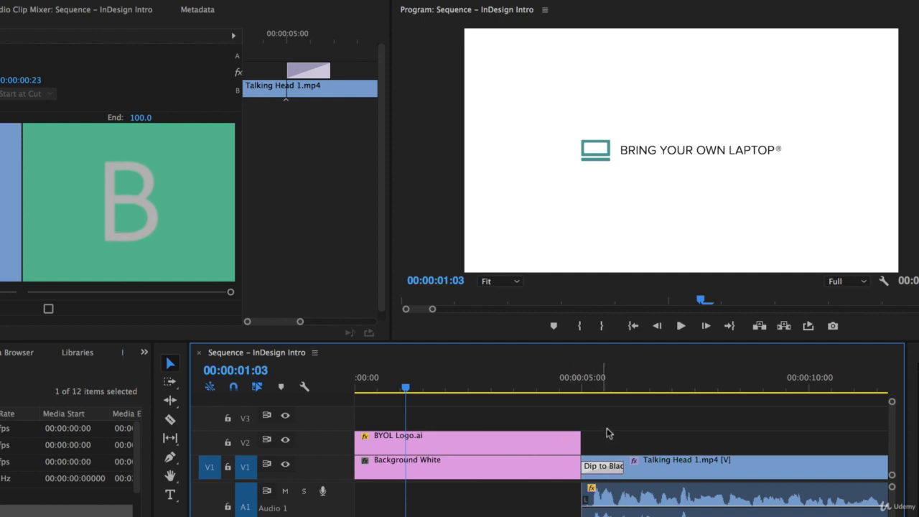
{"action": "left_click", "coordinate": [607, 439]}
{"action": "left_click", "coordinate": [532, 446]}
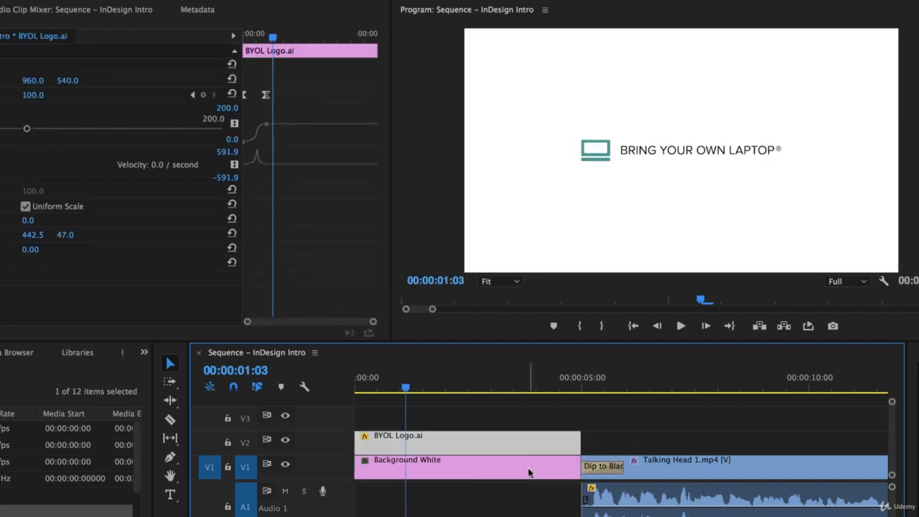
{"action": "left_click", "coordinate": [528, 468], "text": "shift"}
{"action": "left_click", "coordinate": [605, 443]}
{"action": "left_click", "coordinate": [602, 468]}
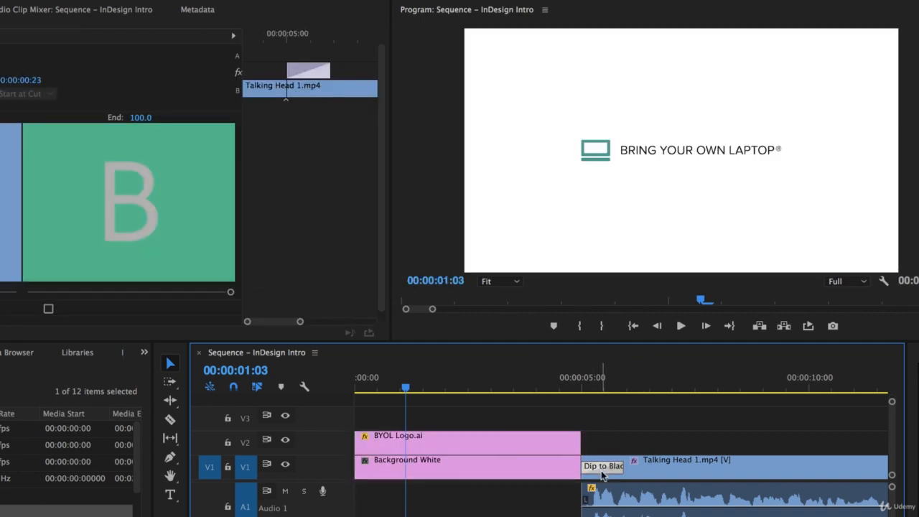
{"action": "key", "text": "Delete"}
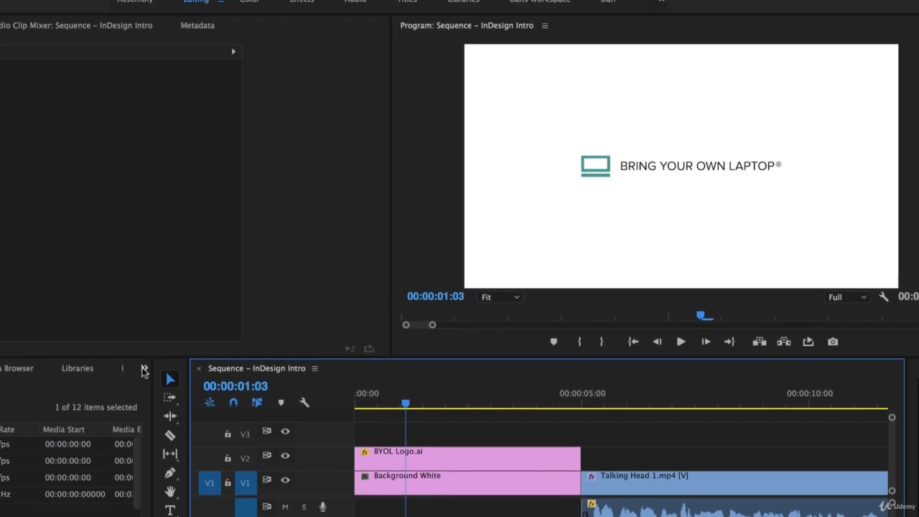
{"action": "left_click", "coordinate": [199, 7]}
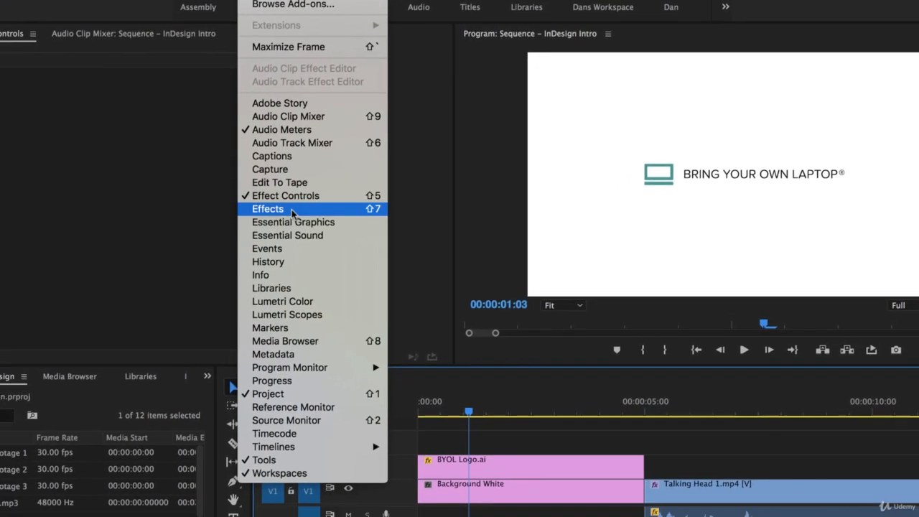
- Drag Dip to Black from Video Transitions onto the cut before Talking Head 1.mp4 and preview it
{"action": "left_click", "coordinate": [205, 243]}
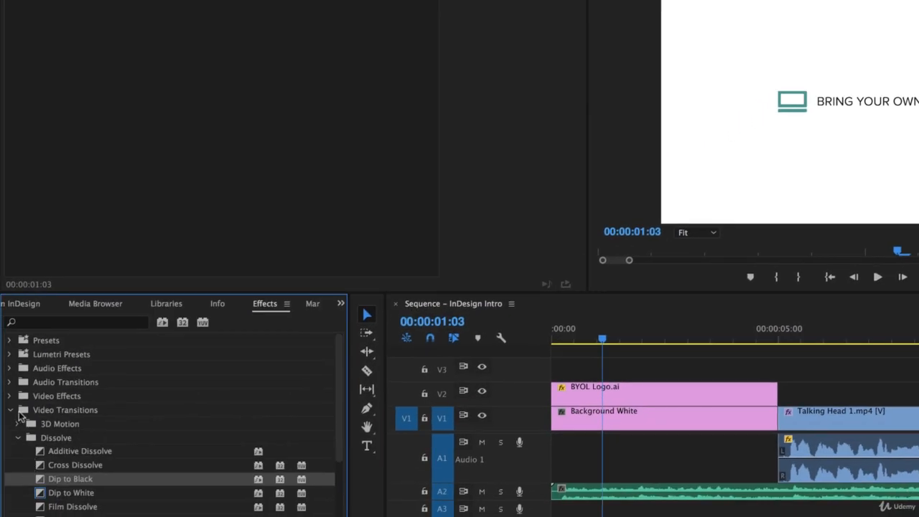
{"action": "left_click", "coordinate": [22, 414]}
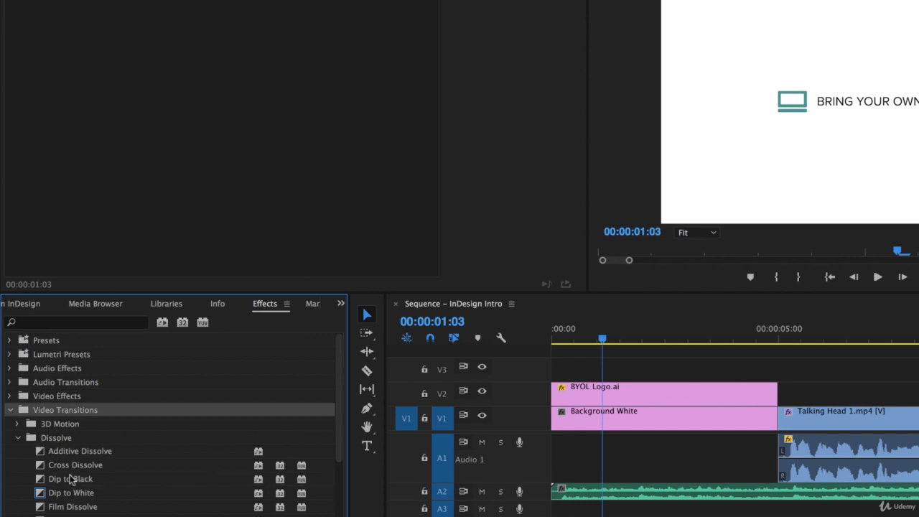
{"action": "left_click_drag", "start_coordinate": [56, 480], "coordinate": [799, 421]}
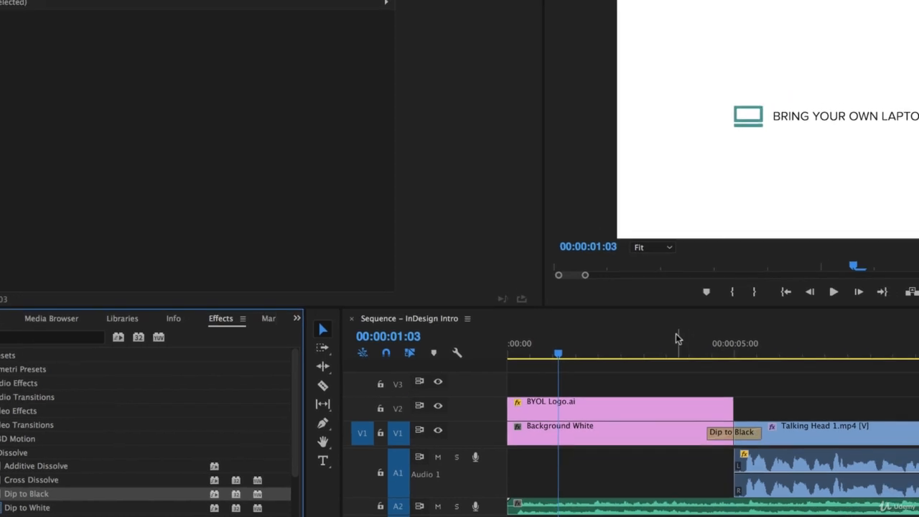
{"action": "left_click", "coordinate": [719, 330]}
{"action": "key", "text": "space"}
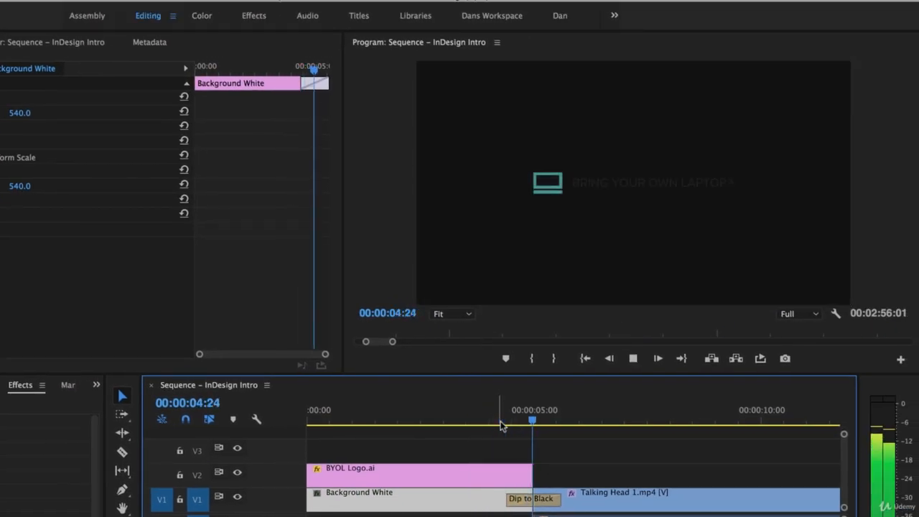
{"action": "key", "text": "space"}
{"action": "left_click_drag", "start_coordinate": [558, 417], "coordinate": [530, 422]}
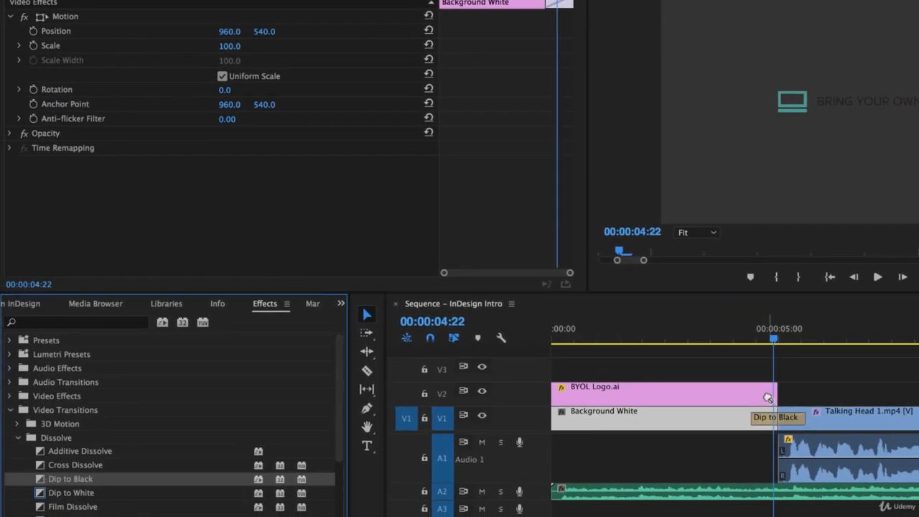
{"action": "left_click", "coordinate": [625, 416]}
{"action": "left_click_drag", "start_coordinate": [43, 489], "coordinate": [729, 395]}
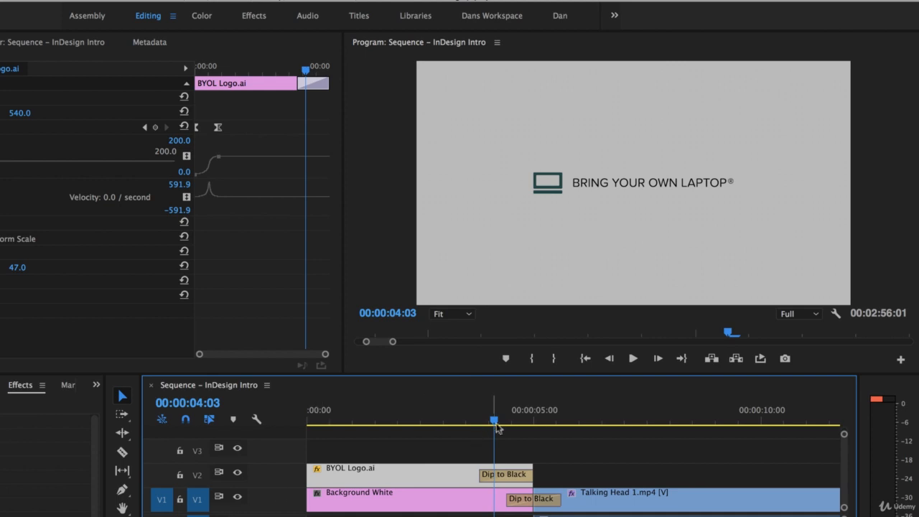
{"action": "left_click_drag", "start_coordinate": [497, 422], "coordinate": [513, 425]}
{"action": "key", "text": "space"}
{"action": "left_click", "coordinate": [438, 424]}
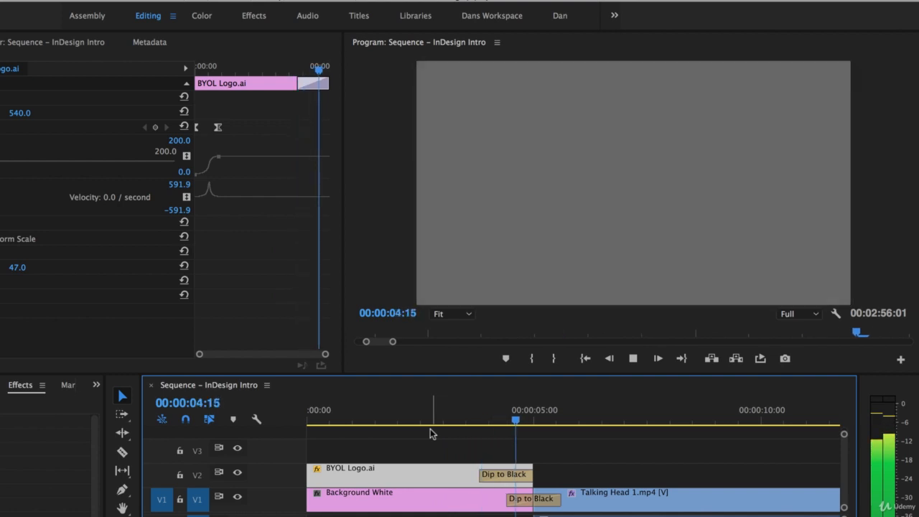
{"action": "key", "text": "space"}
{"action": "left_click", "coordinate": [510, 480]}
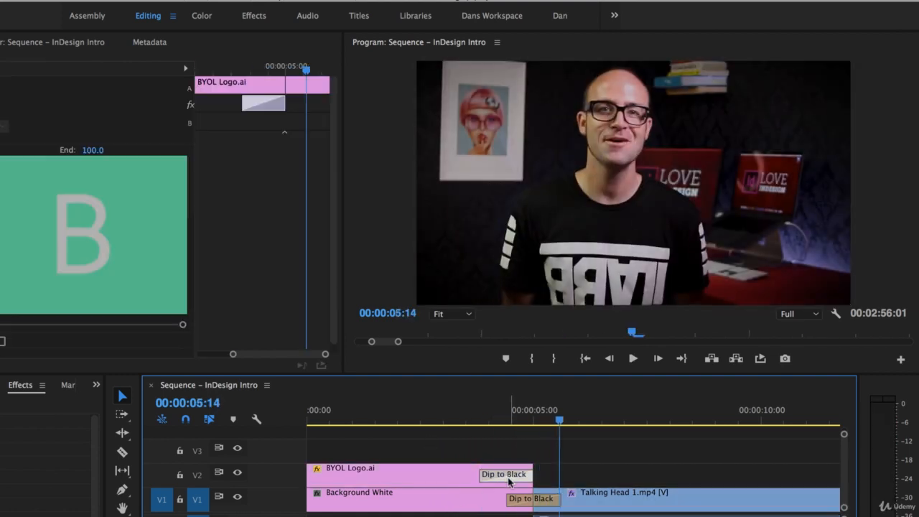
{"action": "key", "text": "Delete"}
{"action": "left_click", "coordinate": [499, 477]}
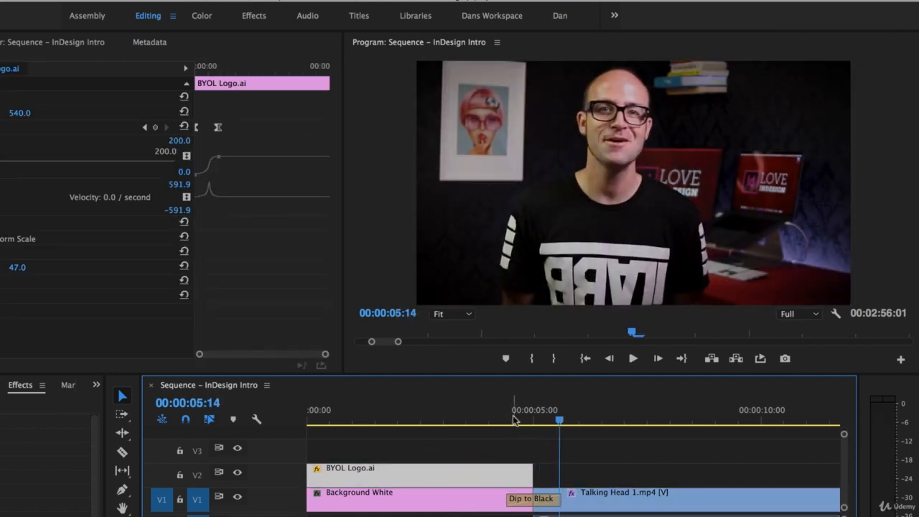
{"action": "left_click_drag", "start_coordinate": [520, 416], "coordinate": [512, 431]}
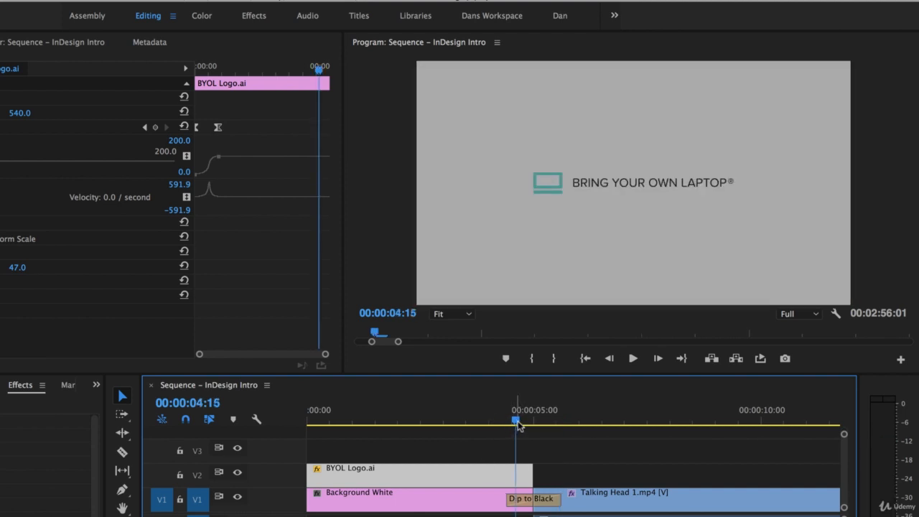
{"action": "key", "text": "space"}
{"action": "left_click", "coordinate": [504, 429]}
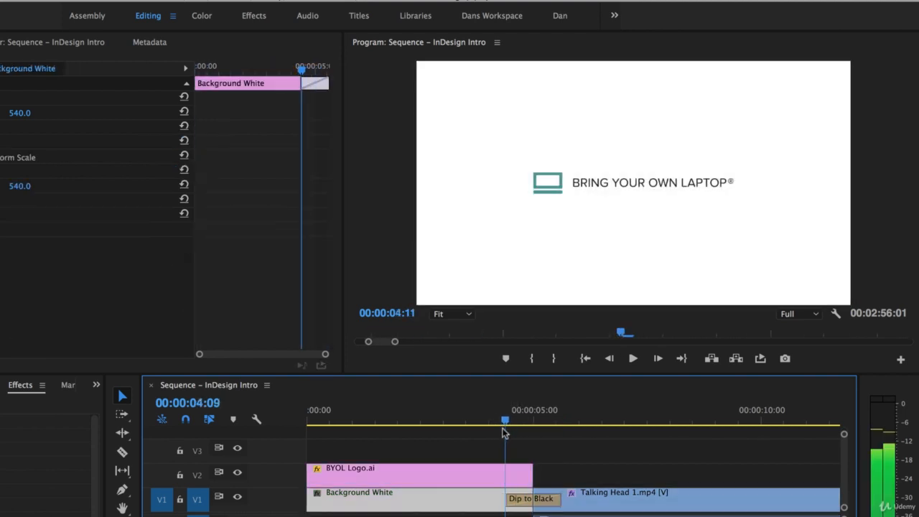
- Drop Cross Dissolve onto the end of the BYOL Logo.ai clip on V2 and preview the fade
{"action": "left_click", "coordinate": [495, 428]}
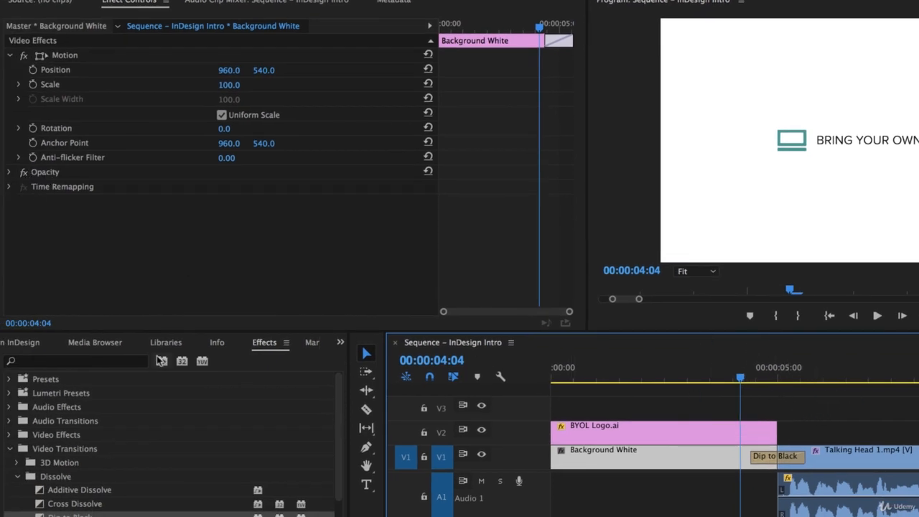
{"action": "left_click_drag", "start_coordinate": [44, 505], "coordinate": [765, 439]}
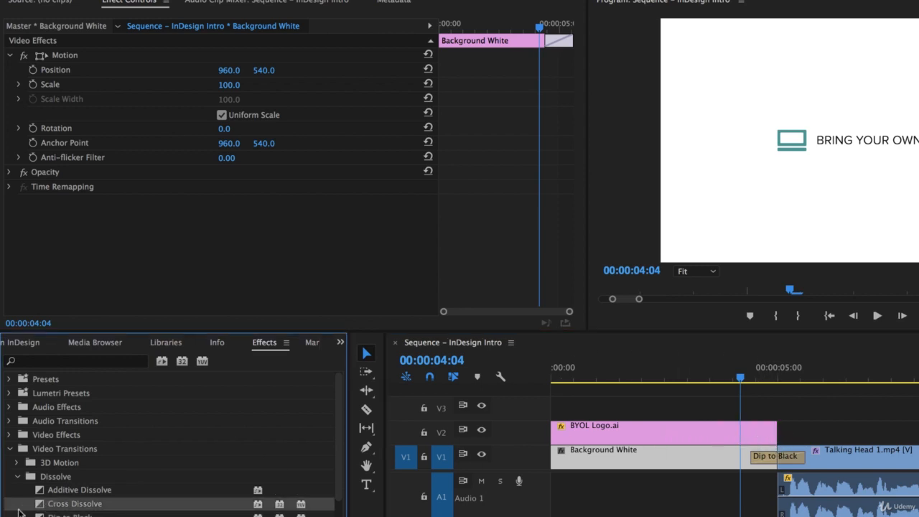
{"action": "left_click_drag", "start_coordinate": [41, 508], "coordinate": [744, 443]}
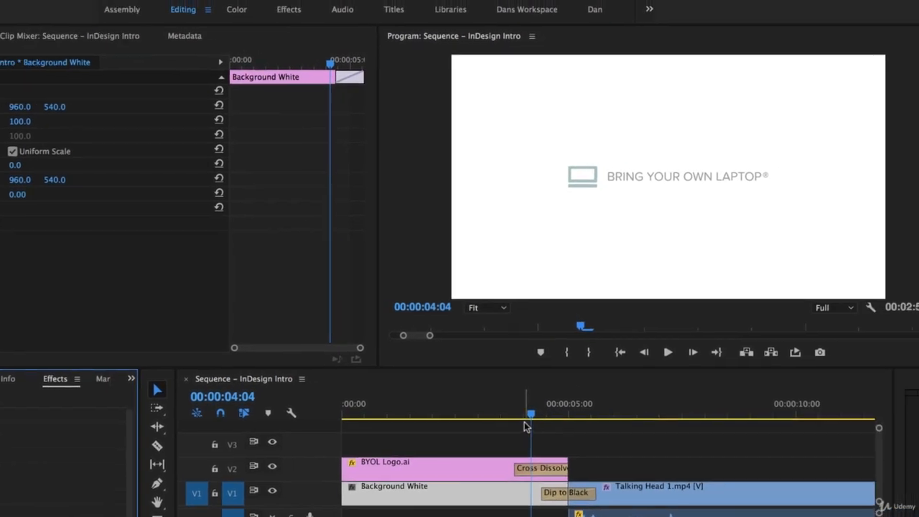
{"action": "left_click_drag", "start_coordinate": [704, 391], "coordinate": [664, 392]}
{"action": "key", "text": "space"}
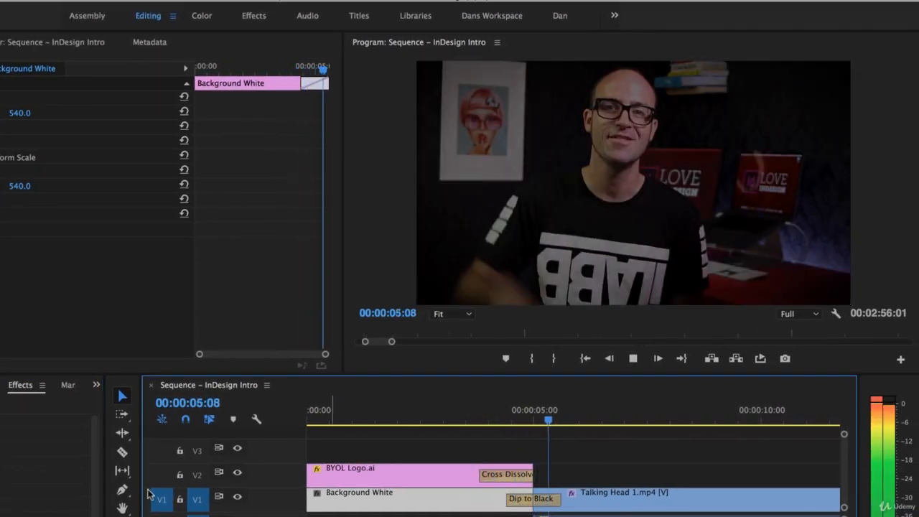
{"action": "key", "text": "space"}
{"action": "left_click", "coordinate": [590, 492]}
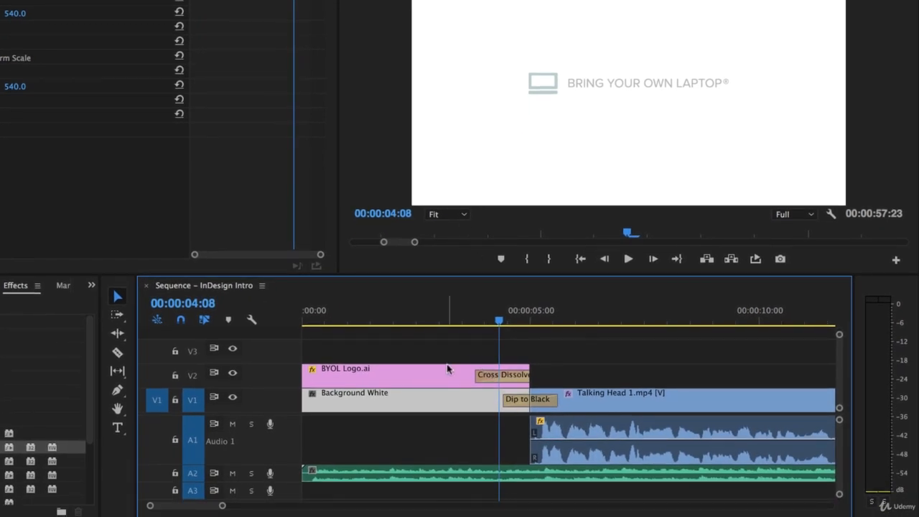
{"action": "left_click_drag", "start_coordinate": [496, 321], "coordinate": [418, 328]}
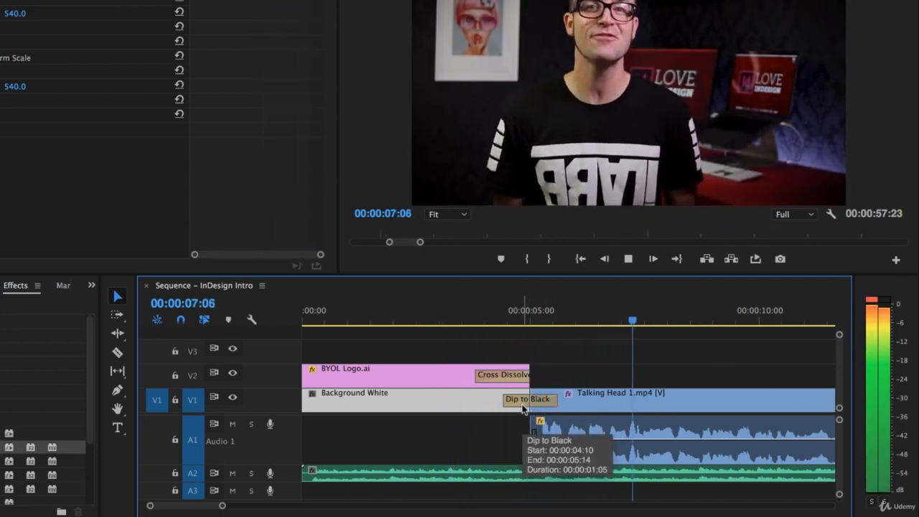
{"action": "key", "text": "space"}
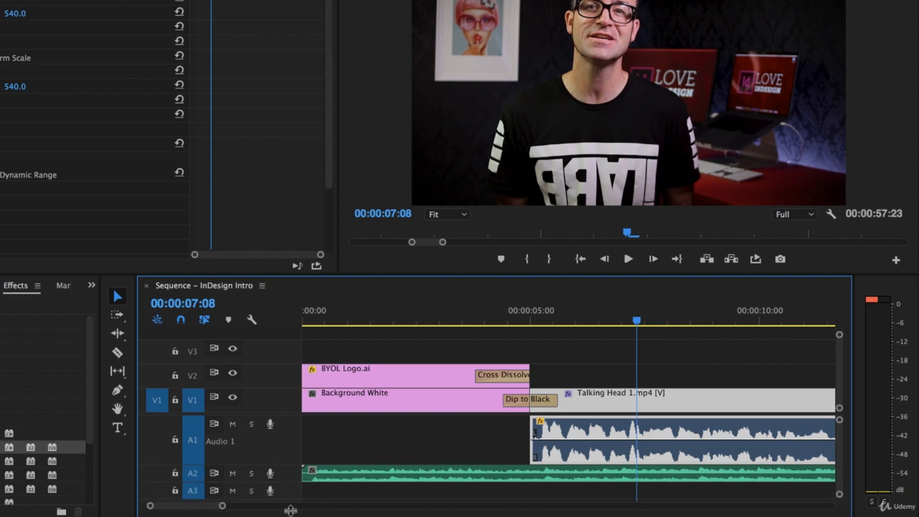
- Make the Audio 2 track taller to show the music waveform and volume line
{"action": "left_click_drag", "start_coordinate": [291, 482], "coordinate": [291, 515]}
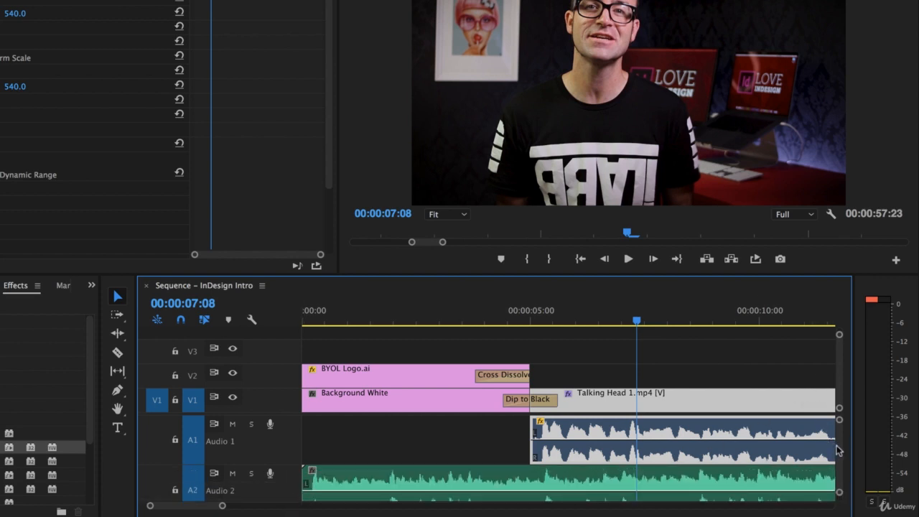
{"action": "scroll", "coordinate": [841, 451], "scroll_direction": "down", "scroll_amount": 2}
{"action": "scroll", "coordinate": [842, 452], "scroll_direction": "up", "scroll_amount": 2}
{"action": "scroll", "coordinate": [842, 453], "scroll_direction": "down", "scroll_amount": 2}
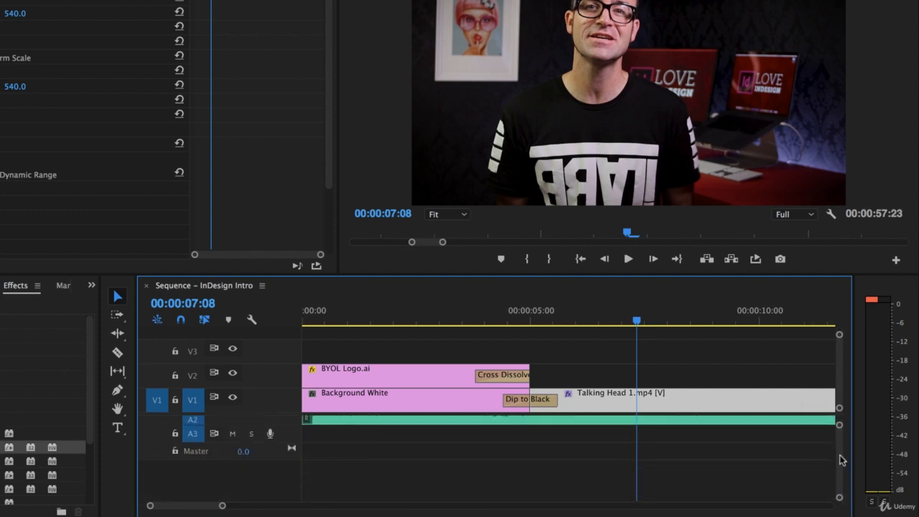
{"action": "scroll", "coordinate": [842, 453], "scroll_direction": "up", "scroll_amount": 2}
{"action": "scroll", "coordinate": [843, 452], "scroll_direction": "down", "scroll_amount": 1}
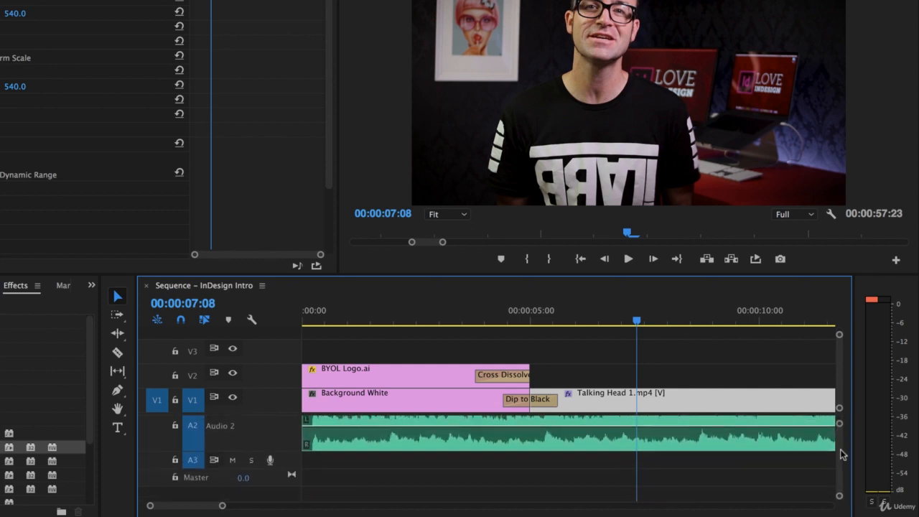
{"action": "scroll", "coordinate": [843, 452], "scroll_direction": "up", "scroll_amount": 1}
{"action": "scroll", "coordinate": [842, 452], "scroll_direction": "down", "scroll_amount": 1}
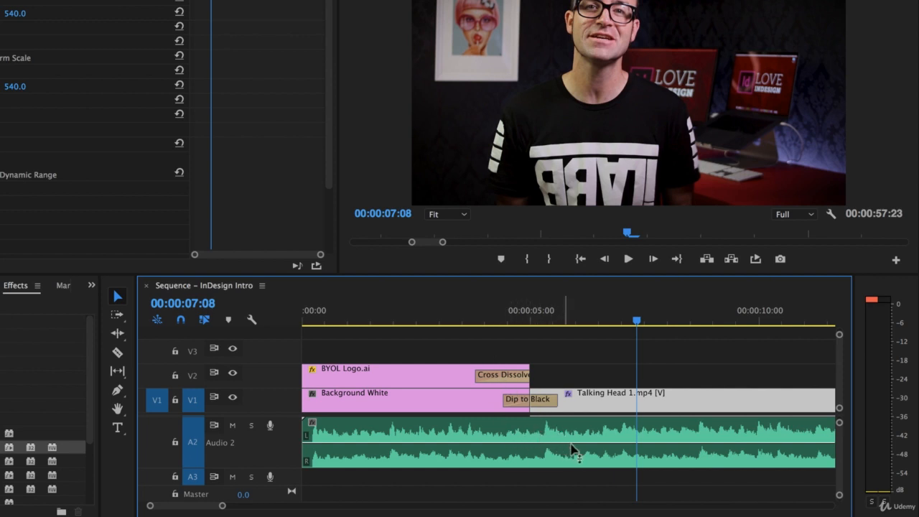
- Lower the background music volume to -16.90 dB where the talking head begins, then play it back
{"action": "left_click", "coordinate": [502, 443]}
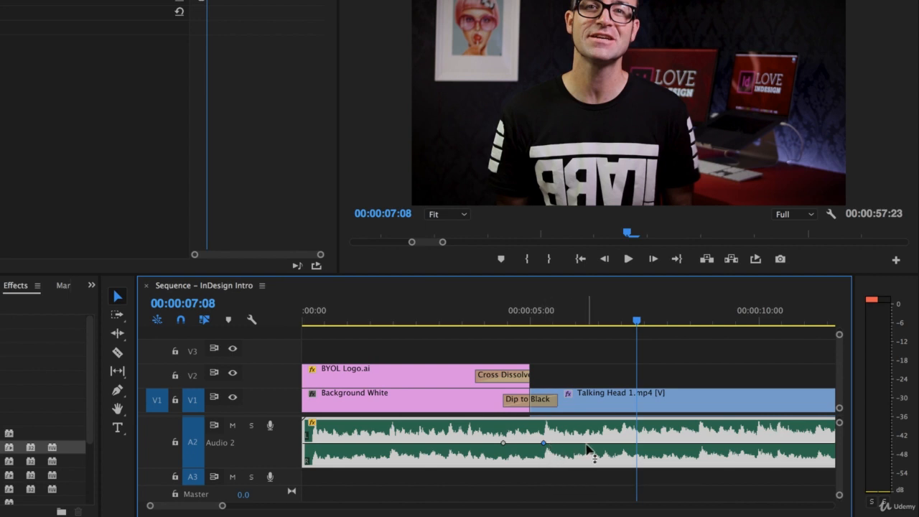
{"action": "left_click_drag", "start_coordinate": [587, 449], "coordinate": [588, 458]}
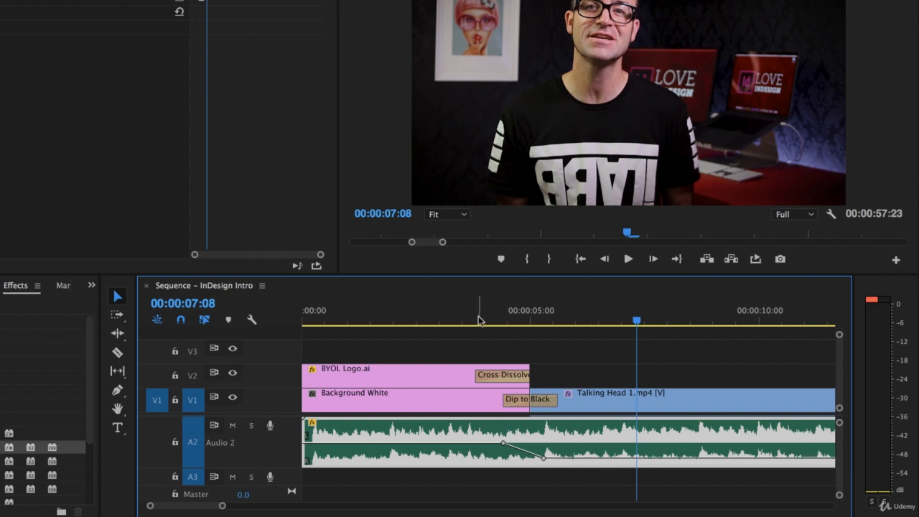
{"action": "left_click", "coordinate": [479, 321]}
{"action": "key", "text": "space"}
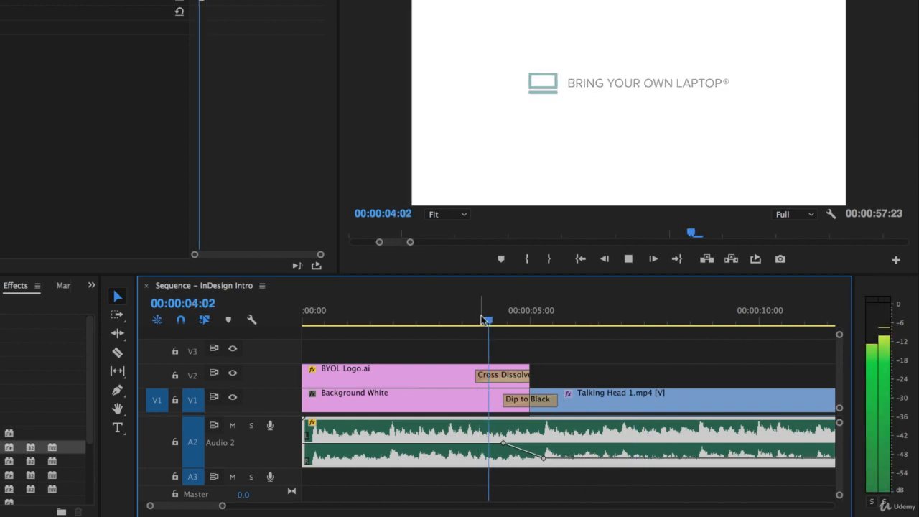
{"action": "key", "text": "space"}
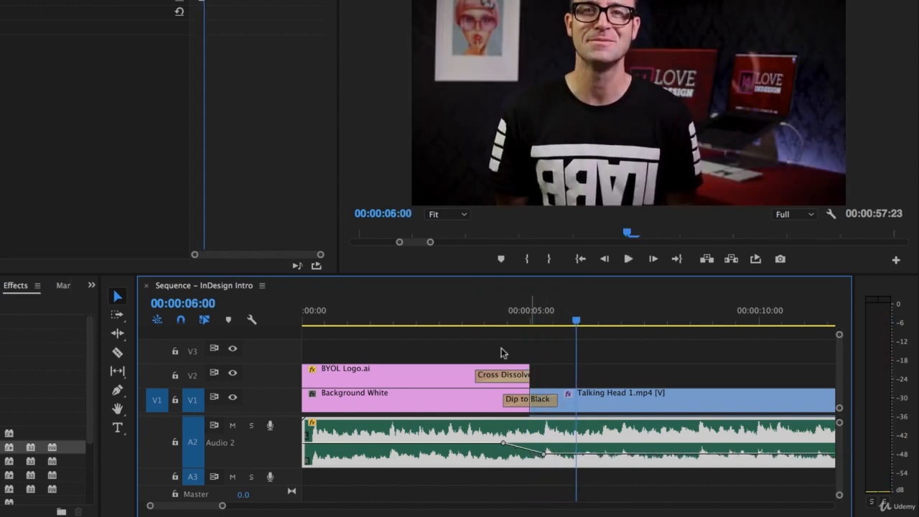
- Replay the transition from about four seconds in to check the ducked music level
{"action": "left_click", "coordinate": [490, 323]}
{"action": "key", "text": "space"}
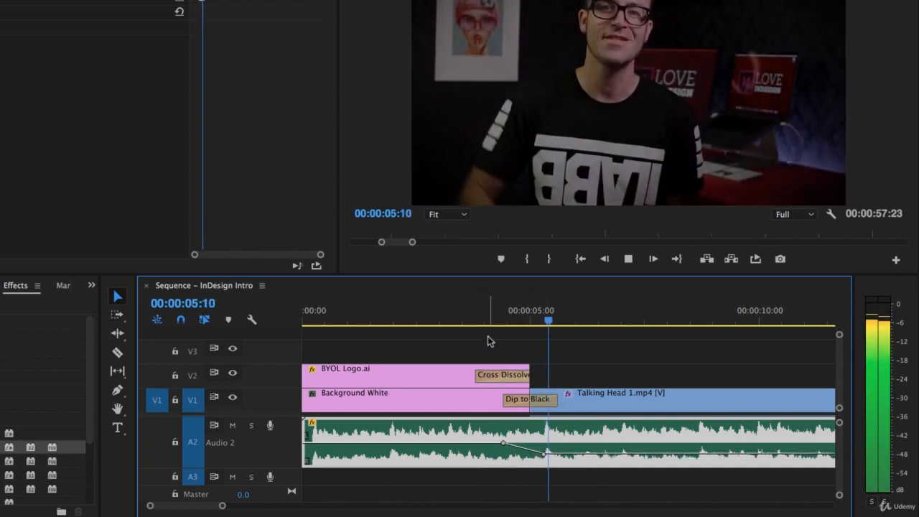
{"action": "key", "text": "space"}
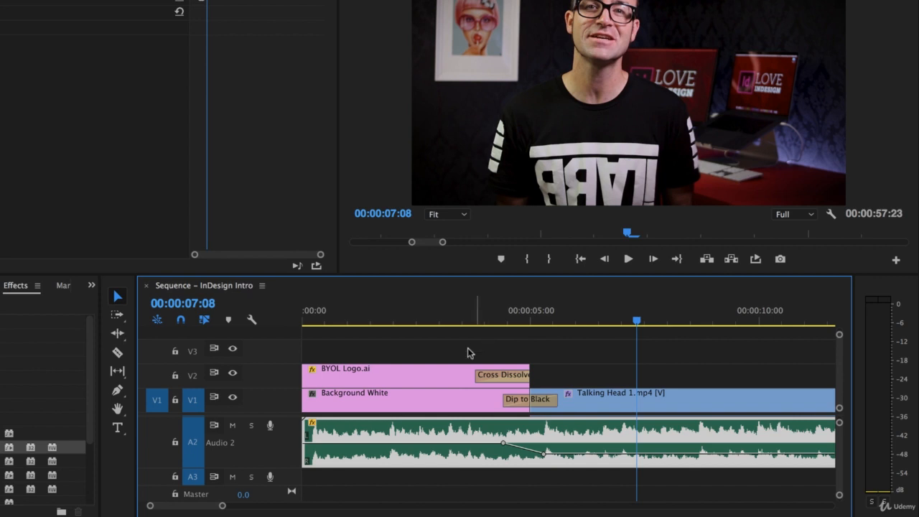
{"action": "left_click", "coordinate": [477, 313]}
{"action": "key", "text": "space"}
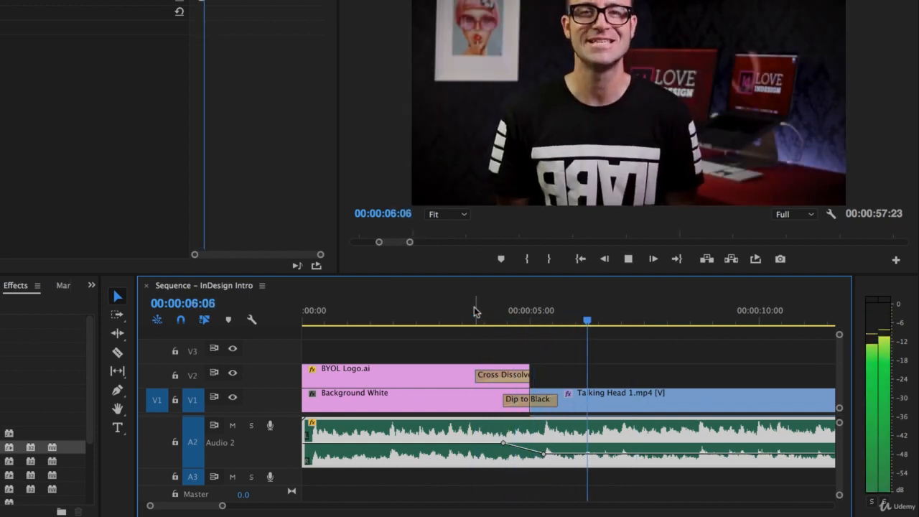
{"action": "key", "text": "space"}
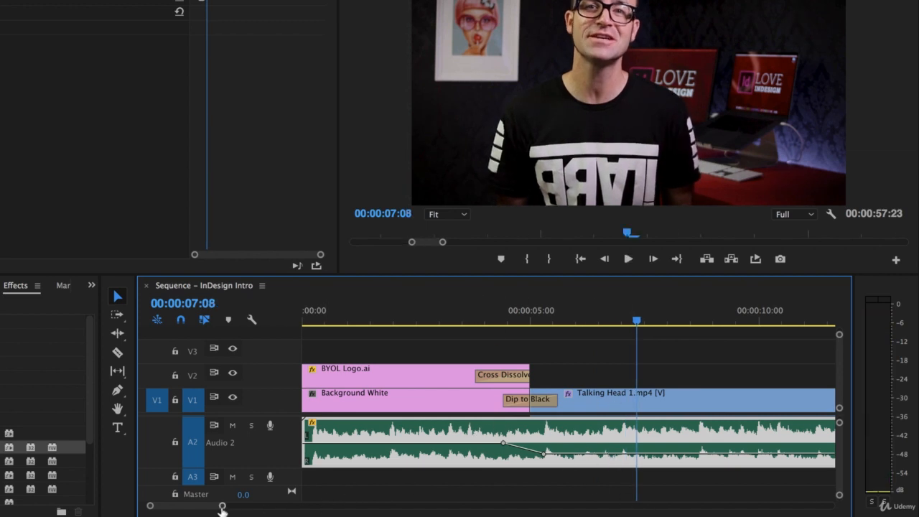
{"action": "left_click_drag", "start_coordinate": [222, 507], "coordinate": [297, 506]}
- Zoom out and drag the Audio 2 music clip's end to its full length, past the last video clip
{"action": "left_click", "coordinate": [655, 446]}
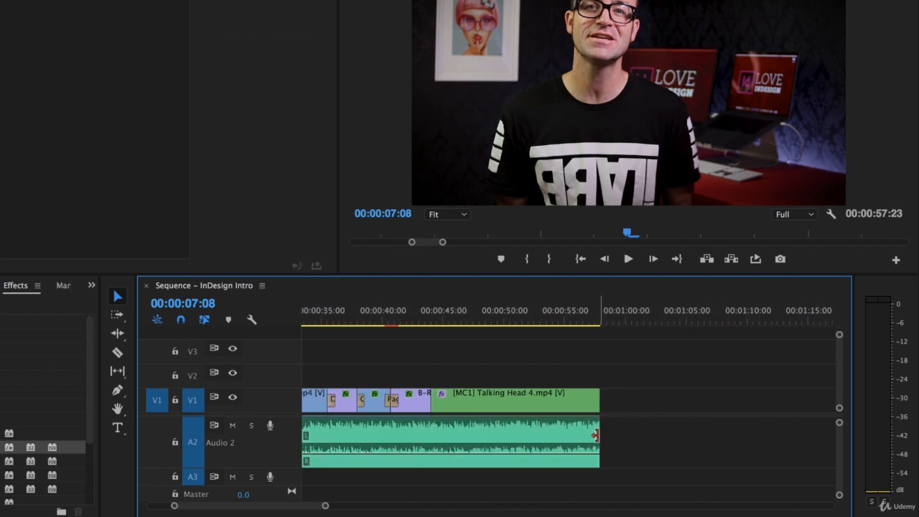
{"action": "key", "text": "minus"}
{"action": "key", "text": "minus"}
{"action": "key", "text": "minus"}
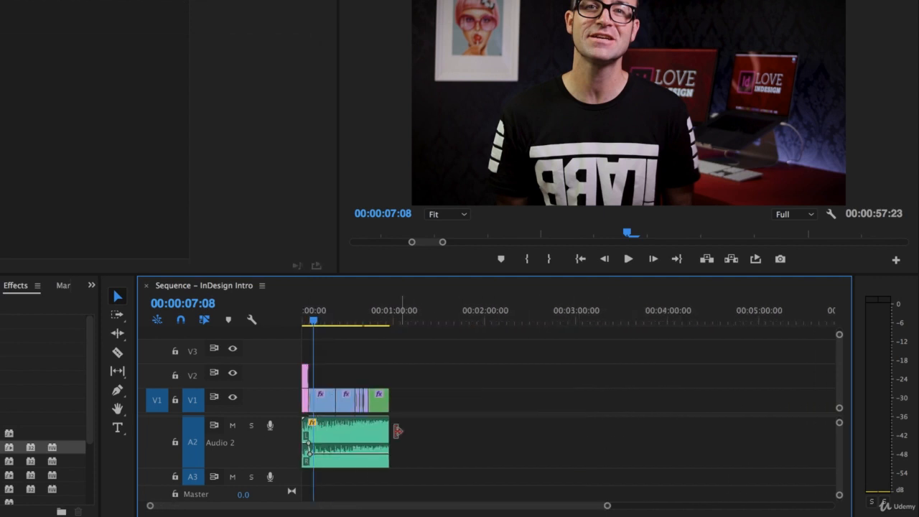
{"action": "left_click_drag", "start_coordinate": [390, 431], "coordinate": [797, 444]}
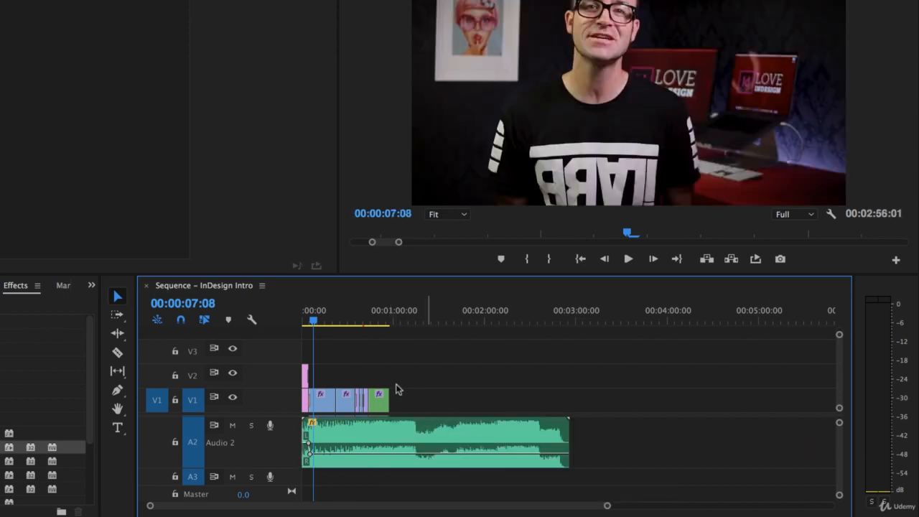
{"action": "left_click_drag", "start_coordinate": [396, 324], "coordinate": [544, 331]}
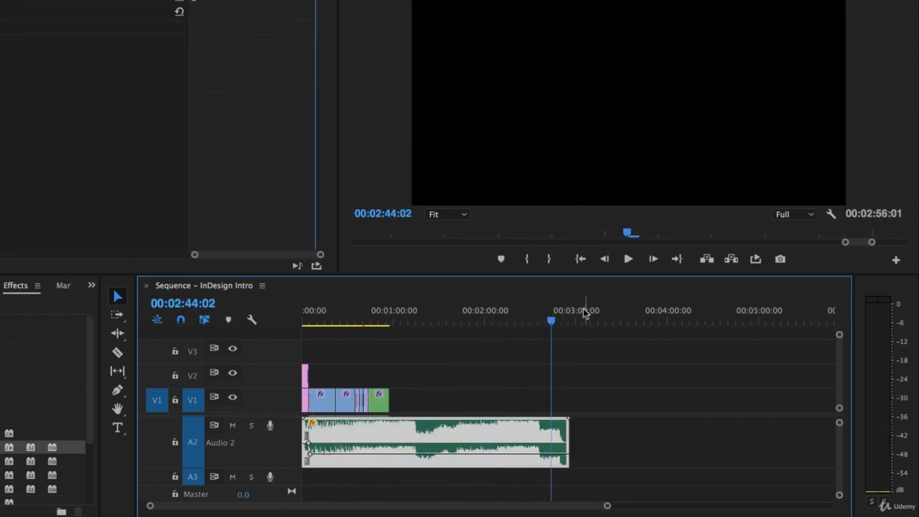
{"action": "left_click", "coordinate": [573, 322]}
{"action": "left_click_drag", "start_coordinate": [569, 321], "coordinate": [393, 339]}
{"action": "left_click", "coordinate": [603, 427]}
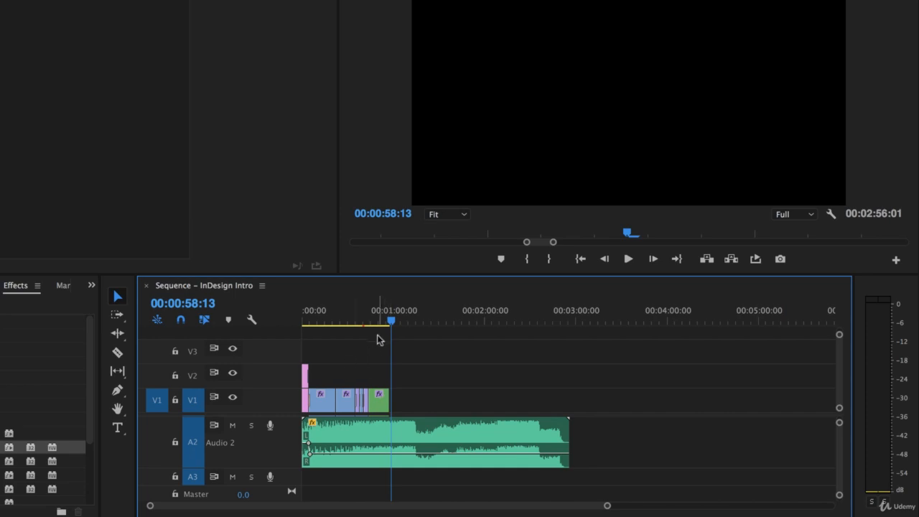
{"action": "key", "text": "equal"}
{"action": "key", "text": "equal"}
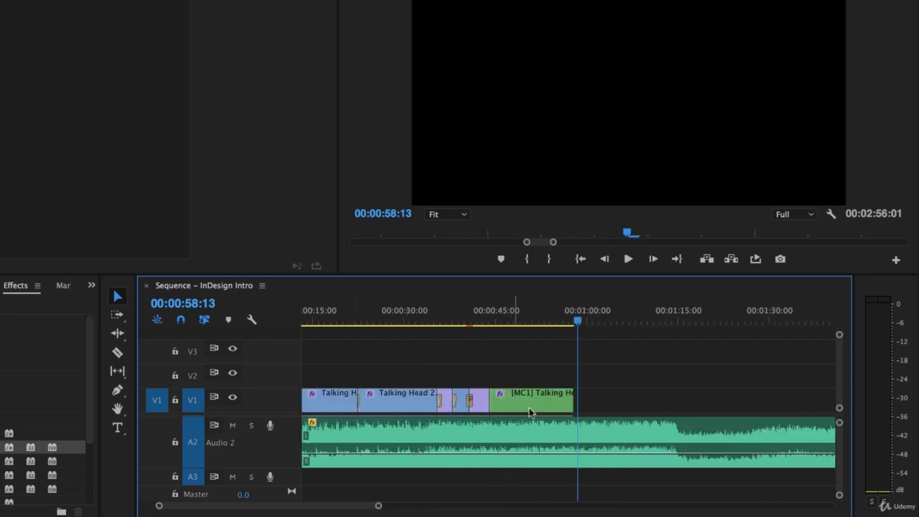
{"action": "left_click_drag", "start_coordinate": [314, 508], "coordinate": [326, 507]}
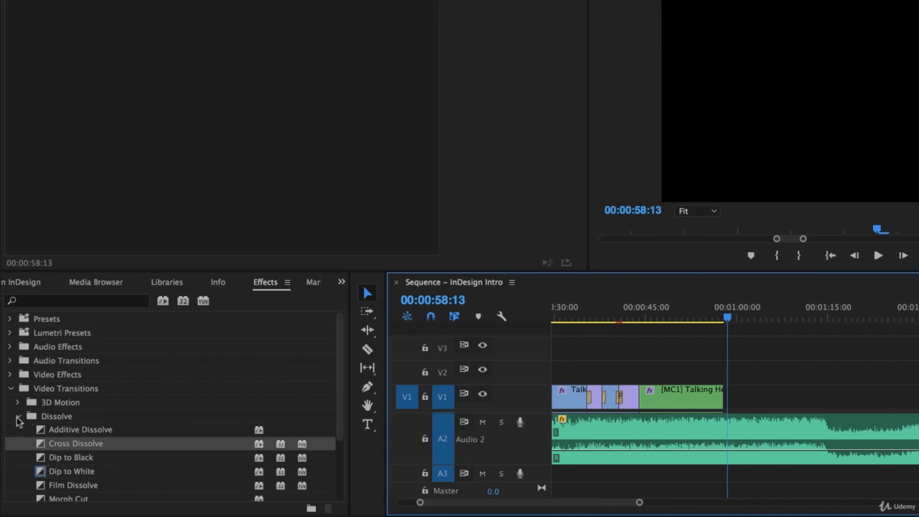
{"action": "left_click", "coordinate": [36, 282]}
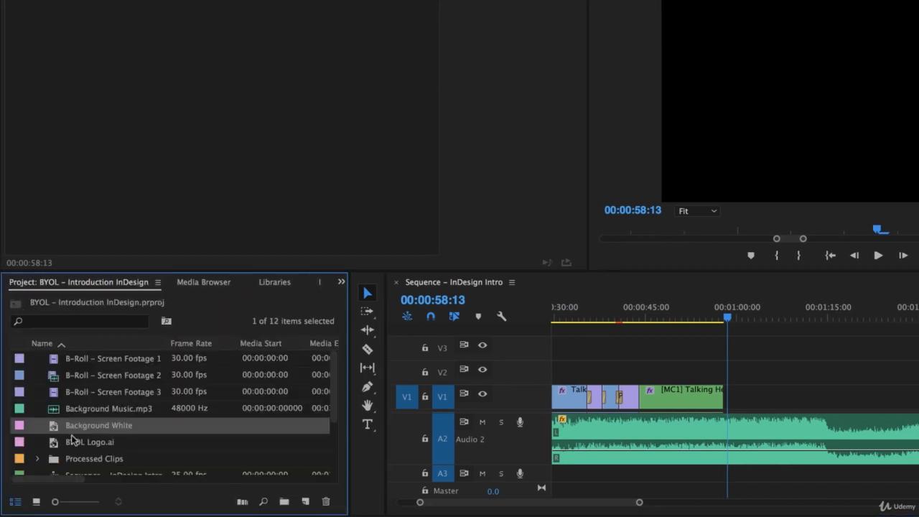
{"action": "left_click_drag", "start_coordinate": [72, 440], "coordinate": [733, 373]}
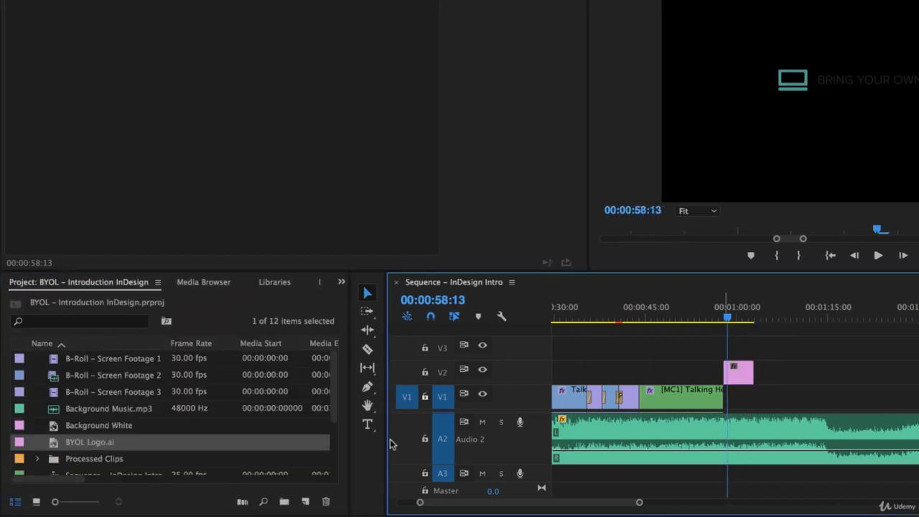
{"action": "left_click_drag", "start_coordinate": [58, 429], "coordinate": [735, 408]}
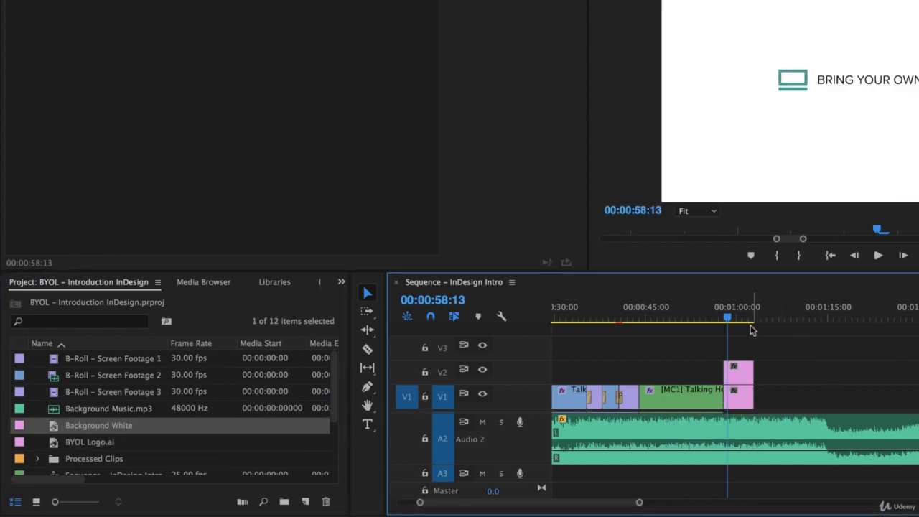
{"action": "left_click", "coordinate": [727, 319]}
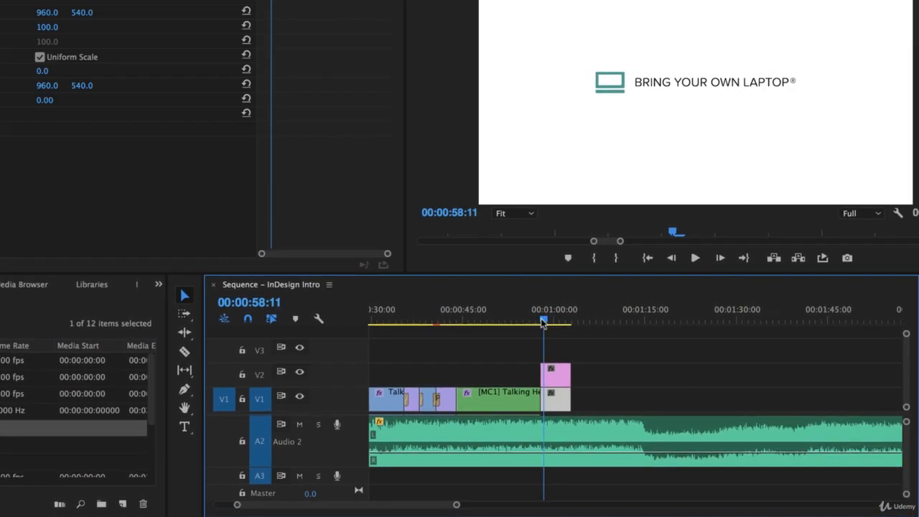
{"action": "left_click_drag", "start_coordinate": [541, 319], "coordinate": [539, 320]}
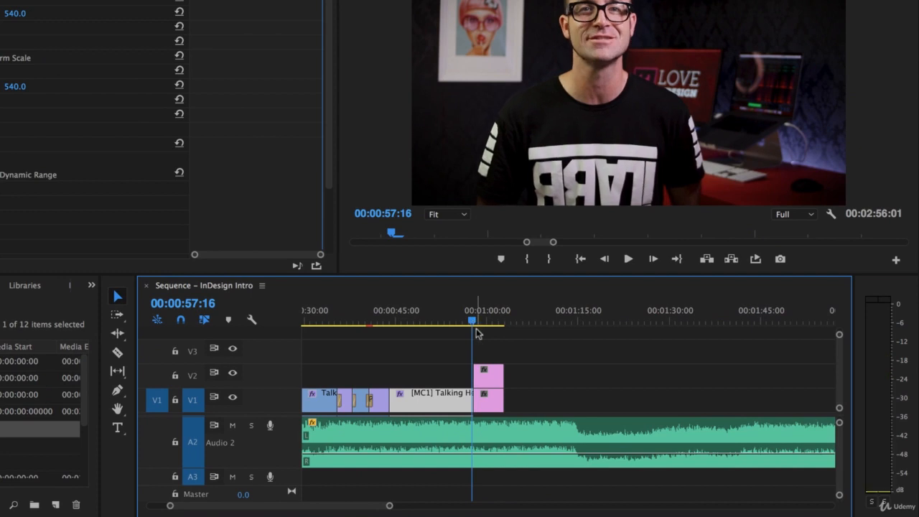
{"action": "key", "text": "="}
{"action": "key", "text": "="}
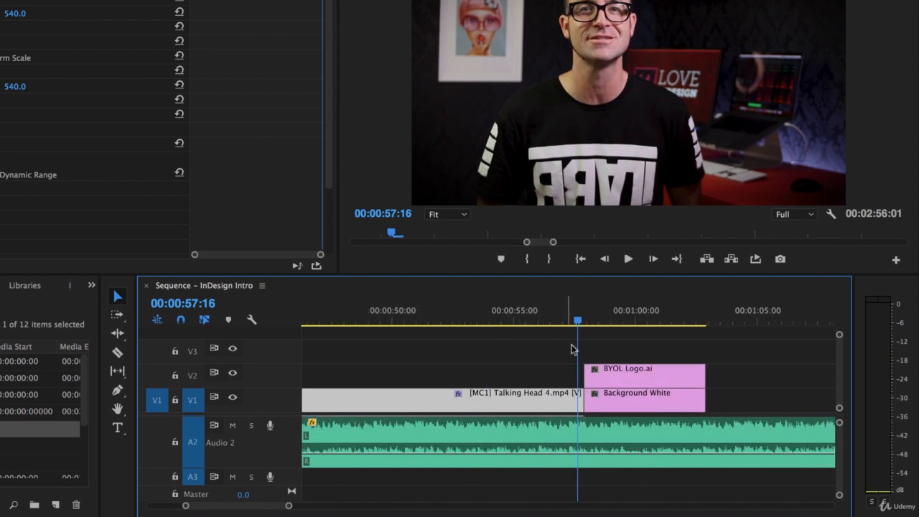
{"action": "left_click_drag", "start_coordinate": [575, 323], "coordinate": [524, 327]}
{"action": "key", "text": "space"}
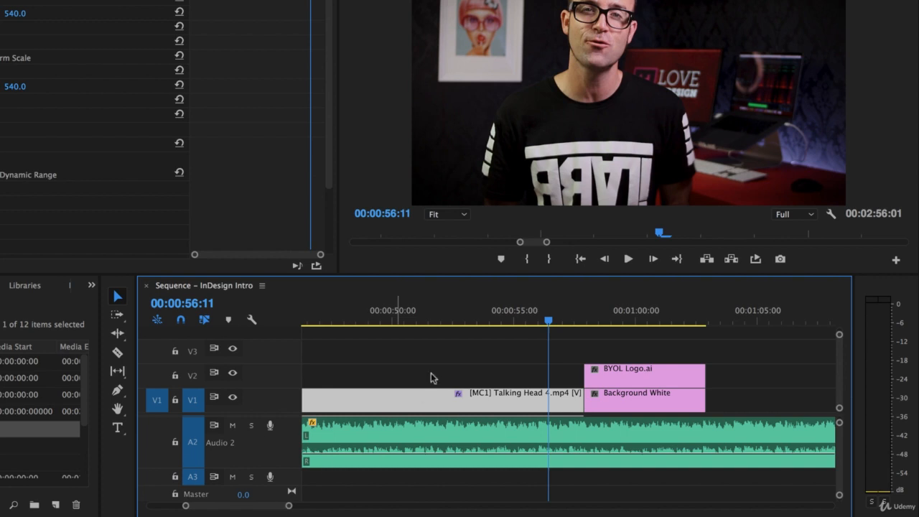
{"action": "key", "text": "minus"}
{"action": "key", "text": "minus"}
{"action": "key", "text": "minus"}
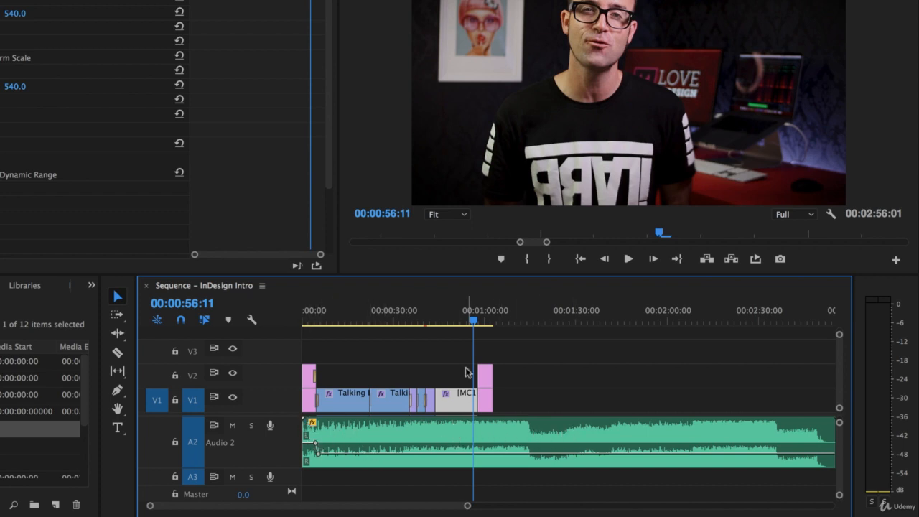
{"action": "key", "text": "space"}
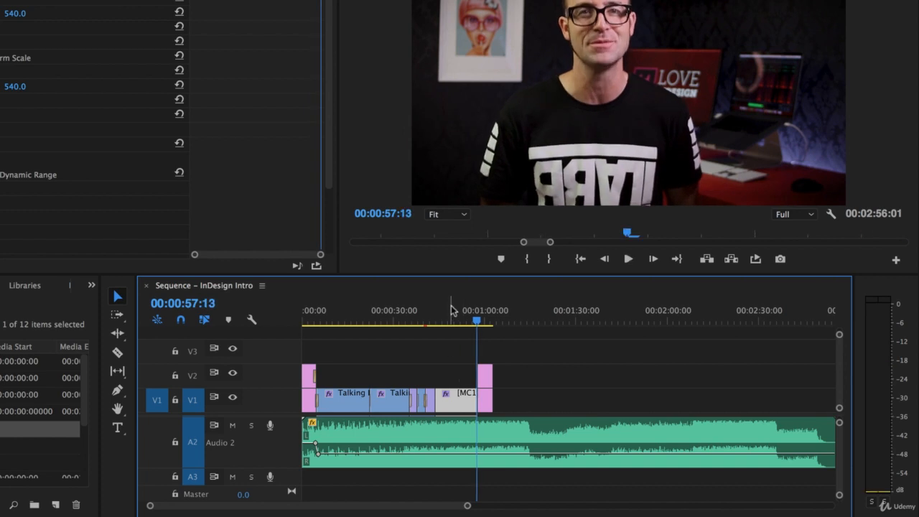
{"action": "mouse_move", "coordinate": [453, 316]}
{"action": "left_mouse_down"}
{"action": "mouse_move", "coordinate": [415, 320]}
{"action": "mouse_move", "coordinate": [450, 322]}
{"action": "left_mouse_up"}
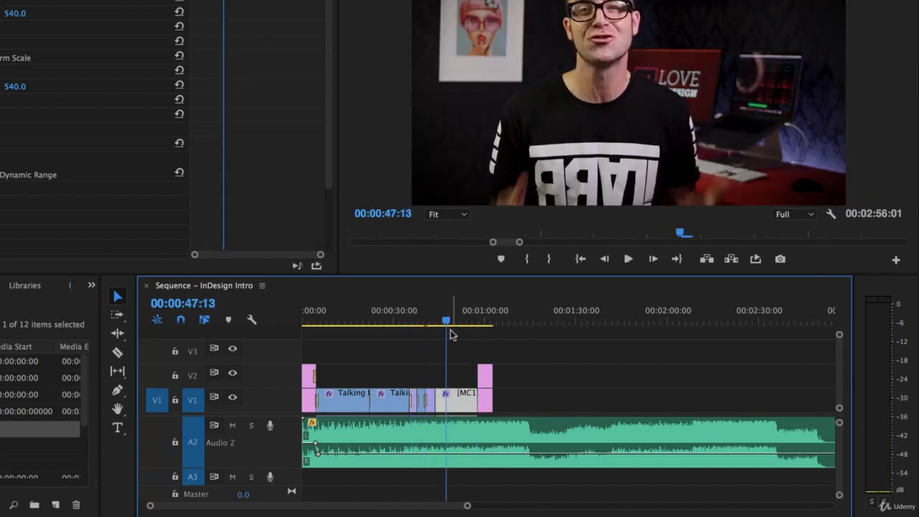
{"action": "key", "text": "="}
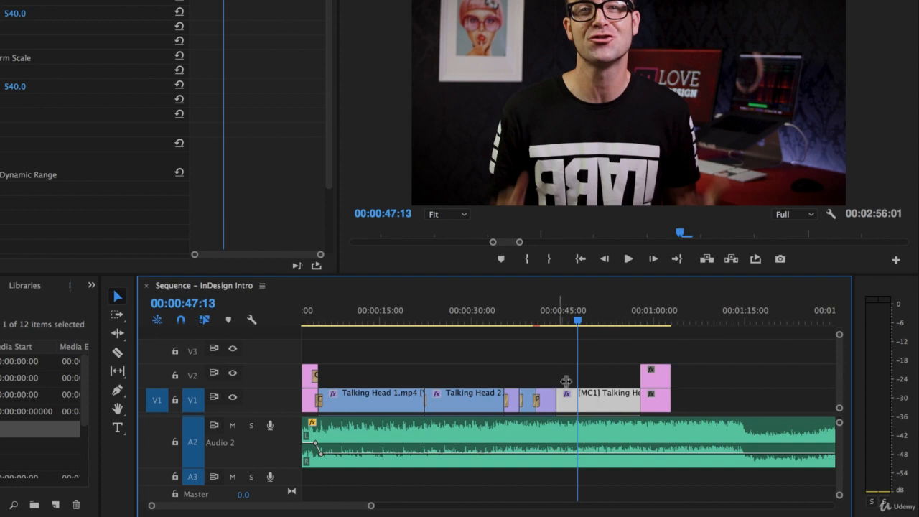
{"action": "left_click", "coordinate": [449, 398]}
{"action": "left_click", "coordinate": [390, 406]}
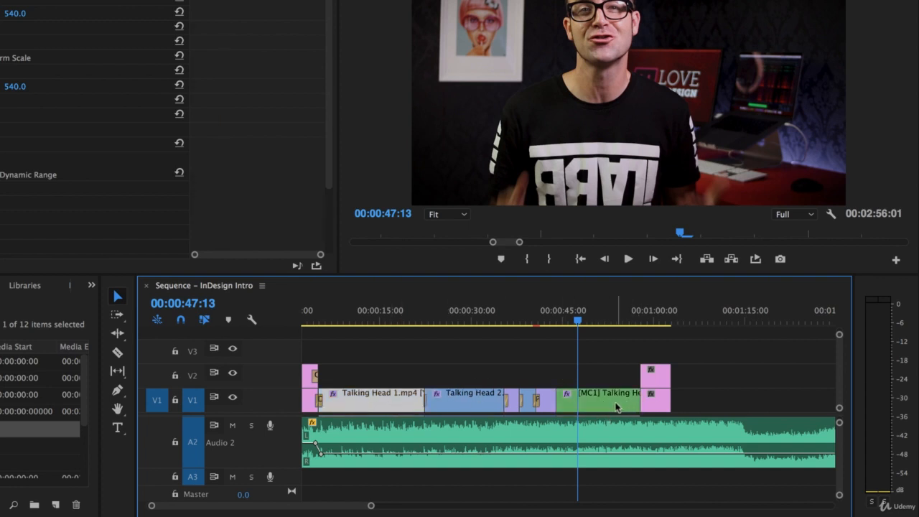
{"action": "left_click", "coordinate": [618, 410]}
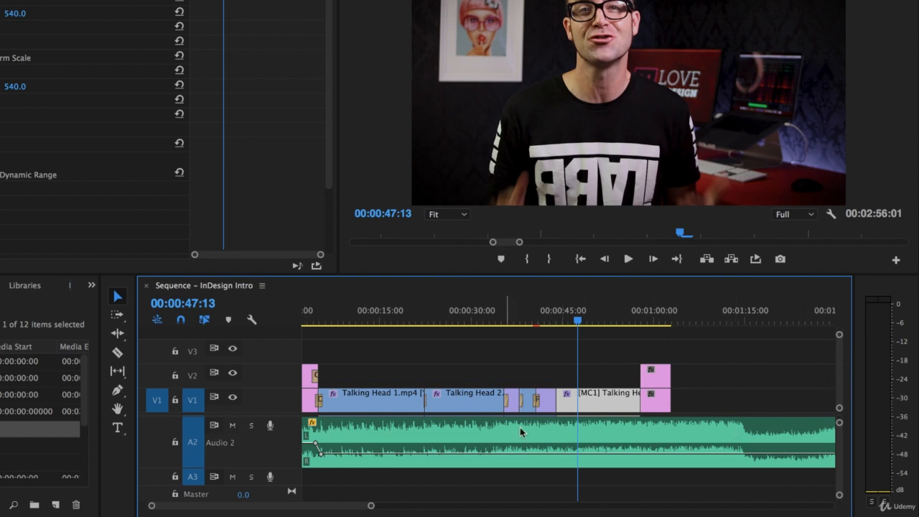
{"action": "key", "text": "space"}
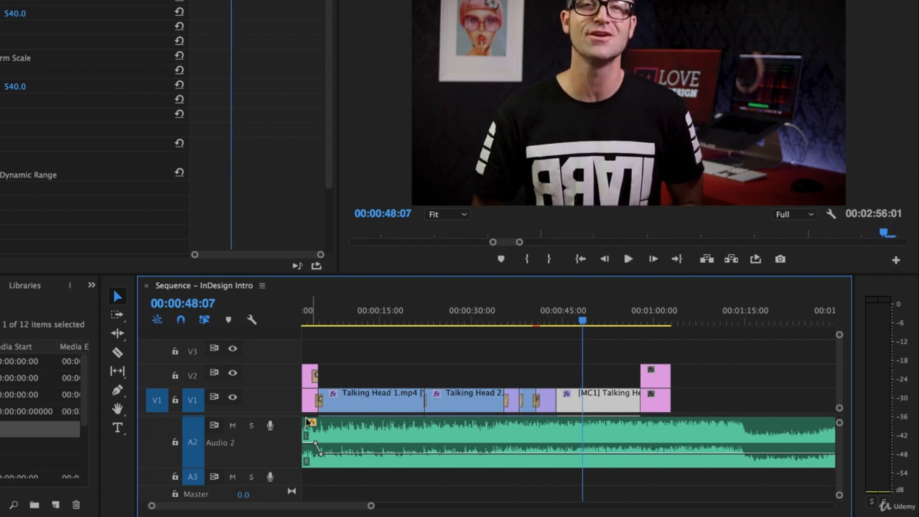
- Mute the A2 music track, reveal Audio 1, and check the talking-head clip's Audio Gain
{"action": "left_click", "coordinate": [233, 426]}
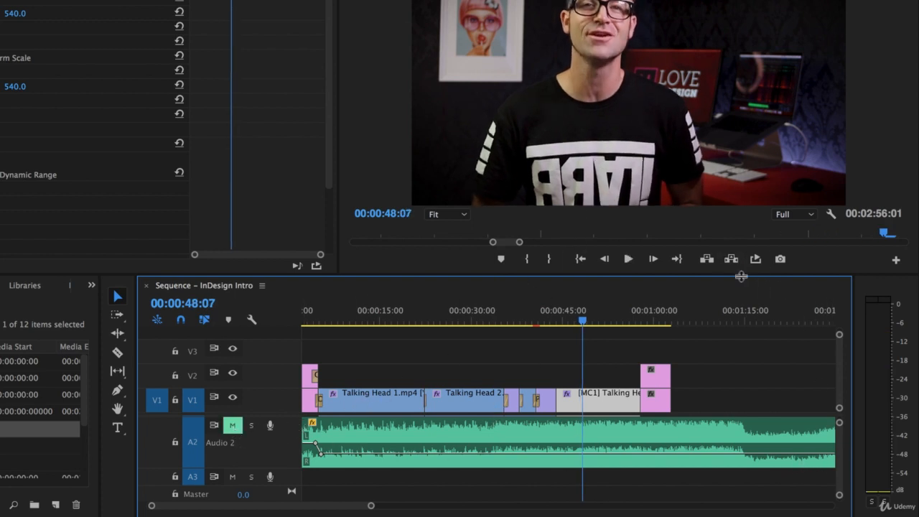
{"action": "left_click_drag", "start_coordinate": [742, 272], "coordinate": [735, 168]}
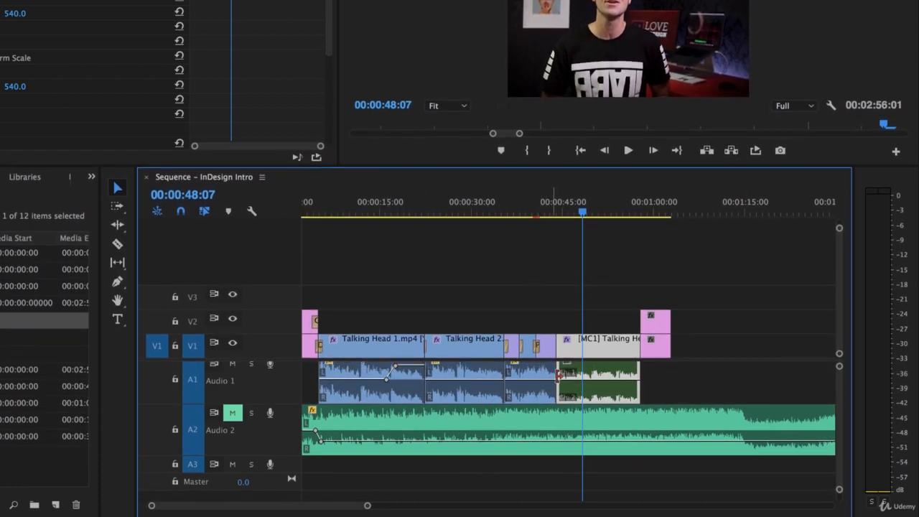
{"action": "right_click", "coordinate": [607, 370]}
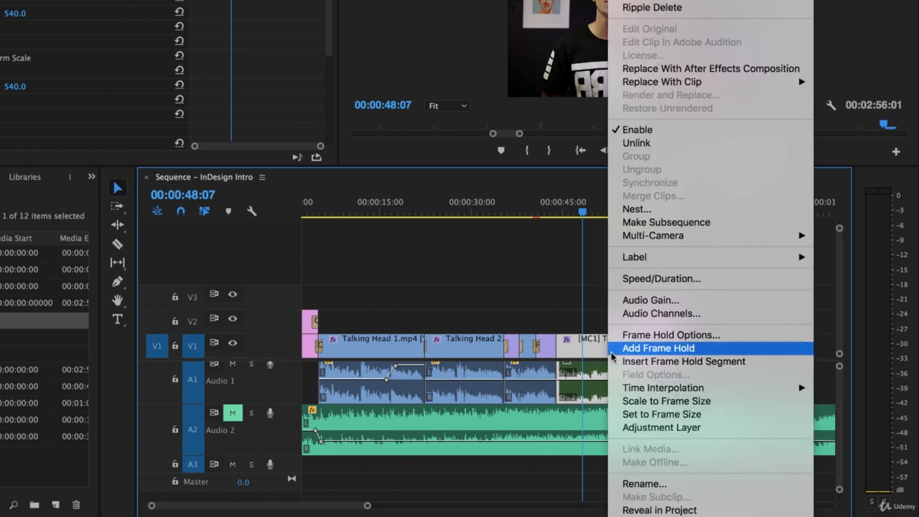
{"action": "left_click", "coordinate": [646, 301]}
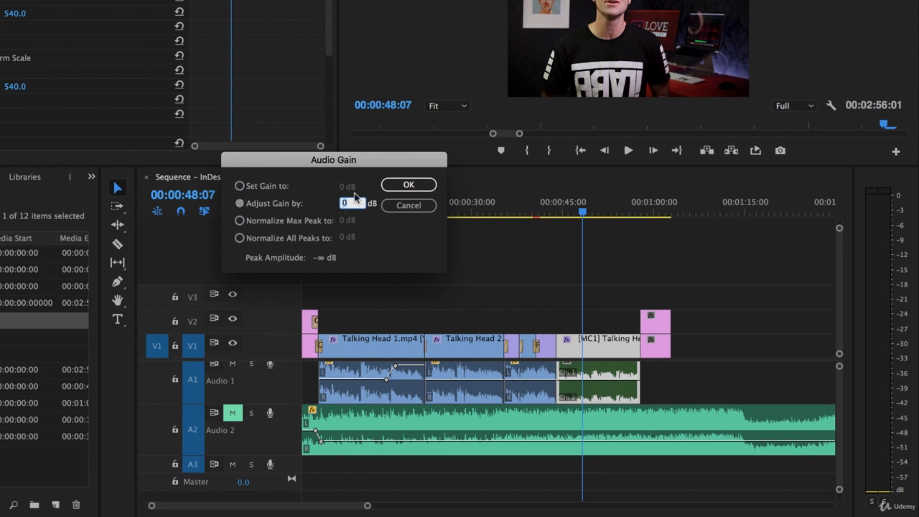
{"action": "key", "text": "Return"}
- Play the dialogue alone from 45:07 and again from 45:02
{"action": "left_click", "coordinate": [564, 209]}
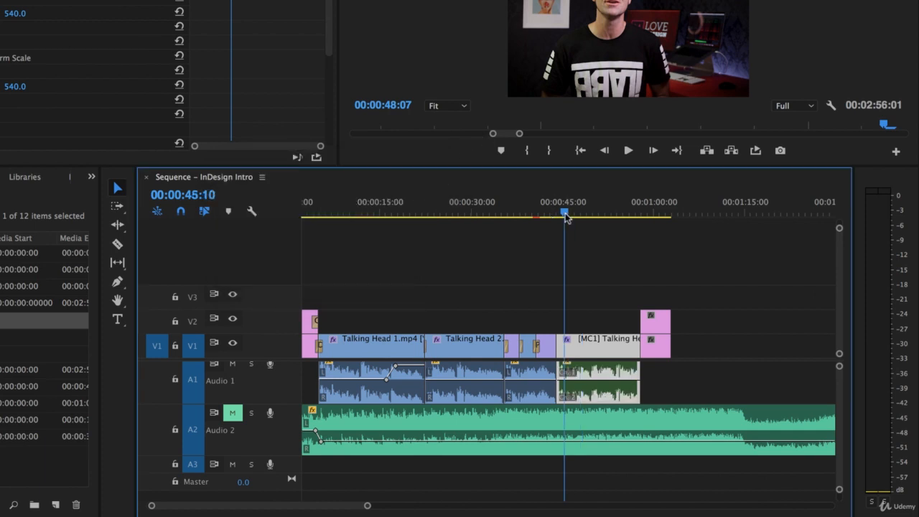
{"action": "key", "text": "space"}
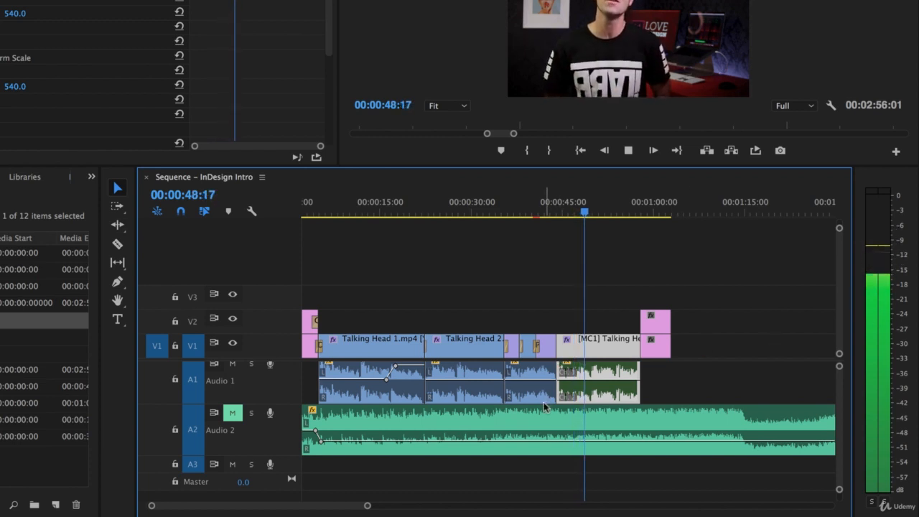
{"action": "key", "text": "space"}
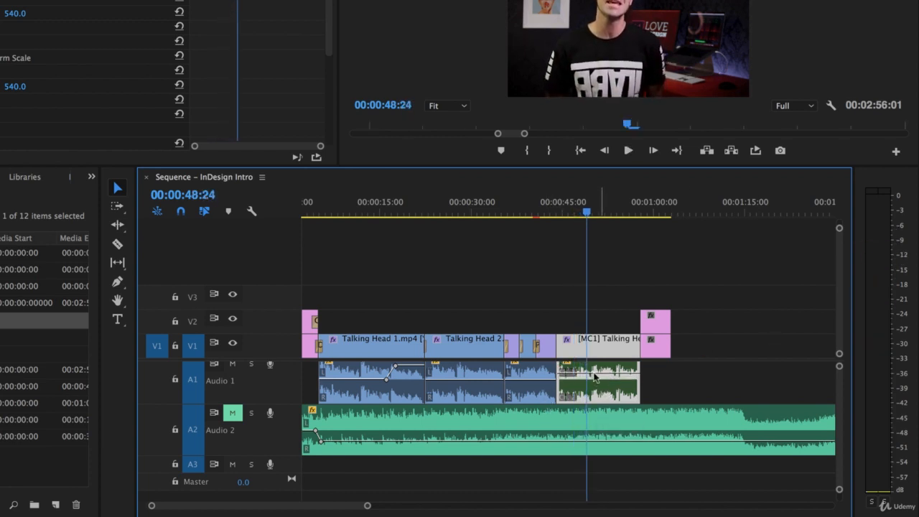
{"action": "left_click", "coordinate": [565, 218]}
{"action": "key", "text": "space"}
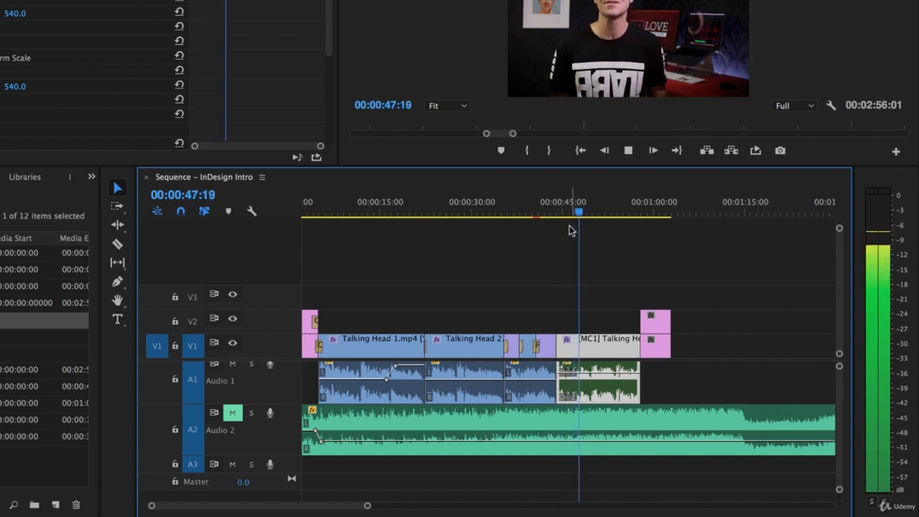
{"action": "key", "text": "space"}
- Unmute Audio 2, add a volume keyframe, lower the music to about -10.88 dB, and play it back
{"action": "left_click", "coordinate": [232, 414]}
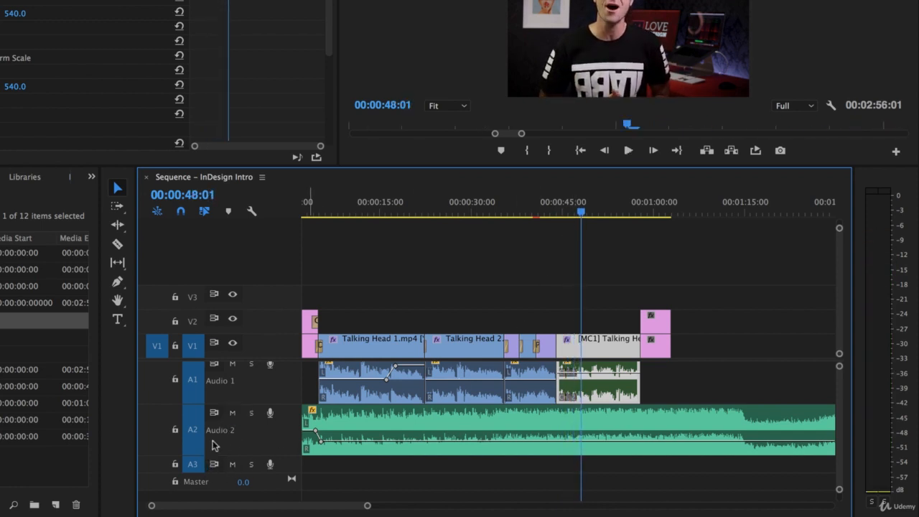
{"action": "key", "text": "space"}
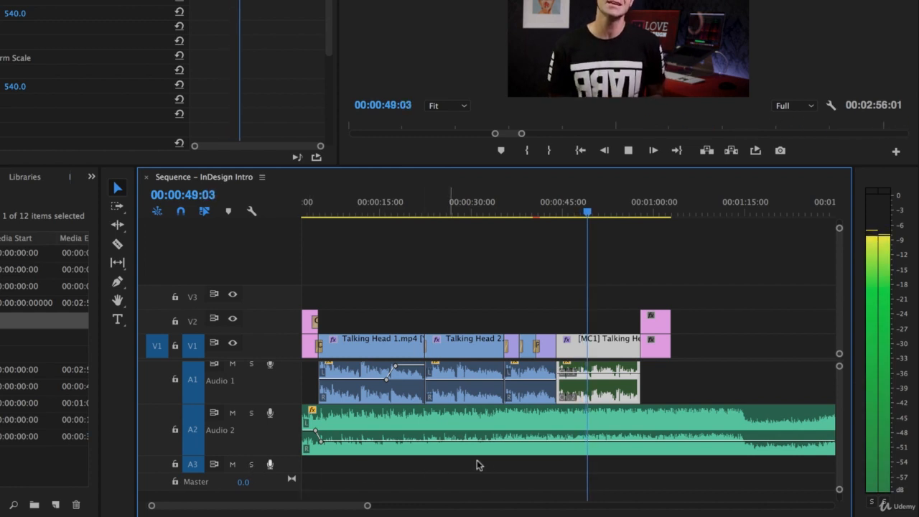
{"action": "key", "text": "space"}
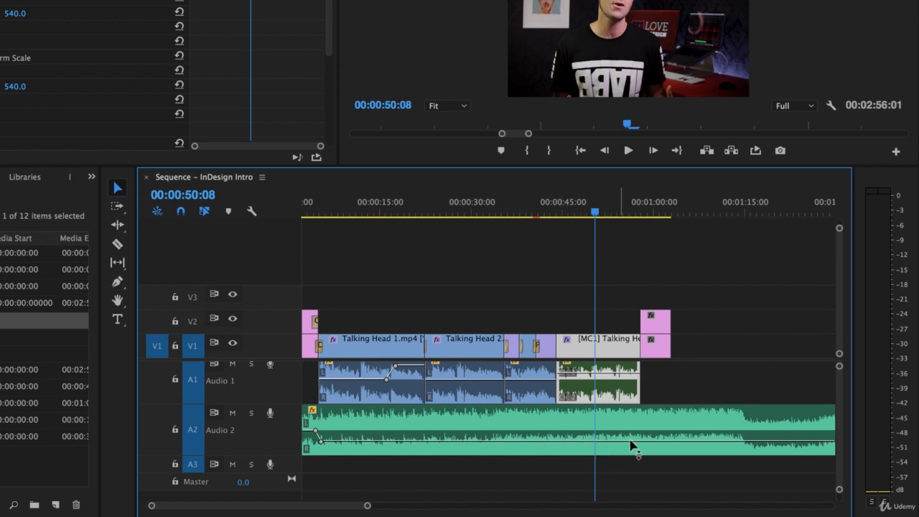
{"action": "left_click", "coordinate": [690, 442], "text": "ctrl"}
{"action": "left_click_drag", "start_coordinate": [691, 442], "coordinate": [690, 445]}
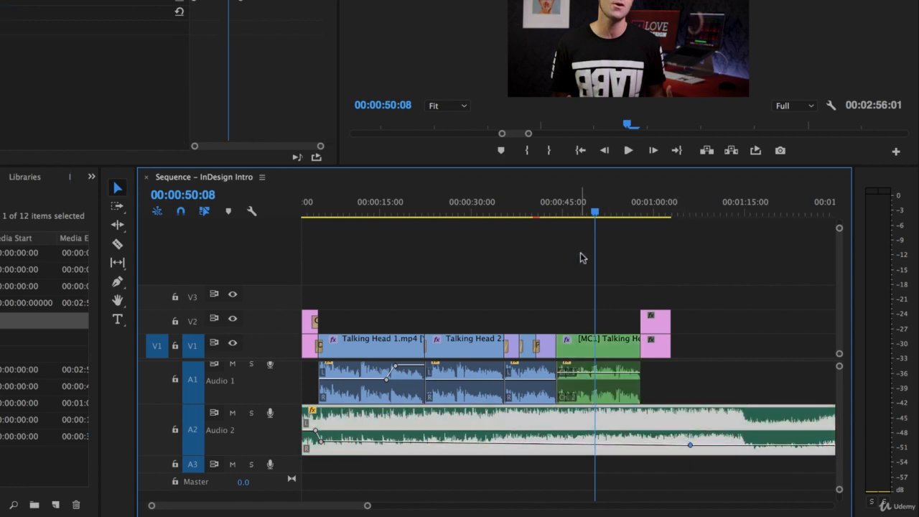
{"action": "left_click", "coordinate": [545, 214]}
{"action": "key", "text": "space"}
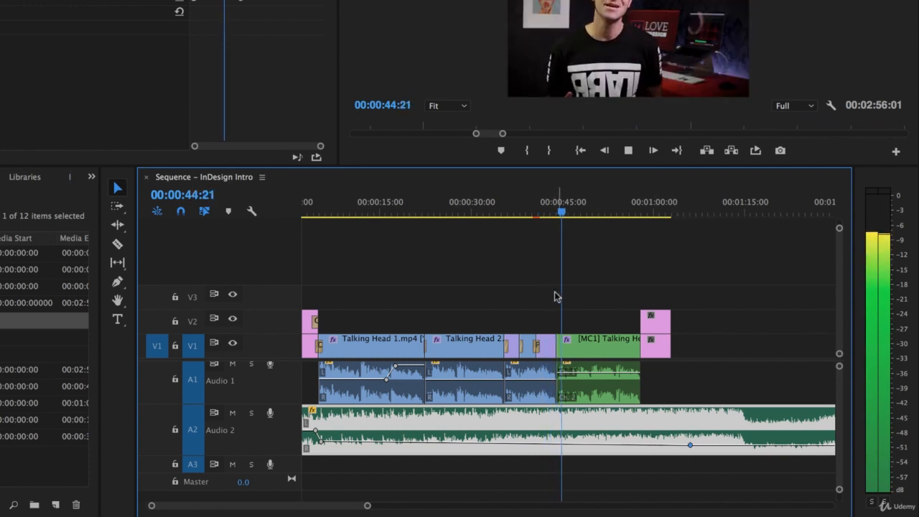
{"action": "left_click", "coordinate": [525, 206]}
{"action": "key", "text": "space"}
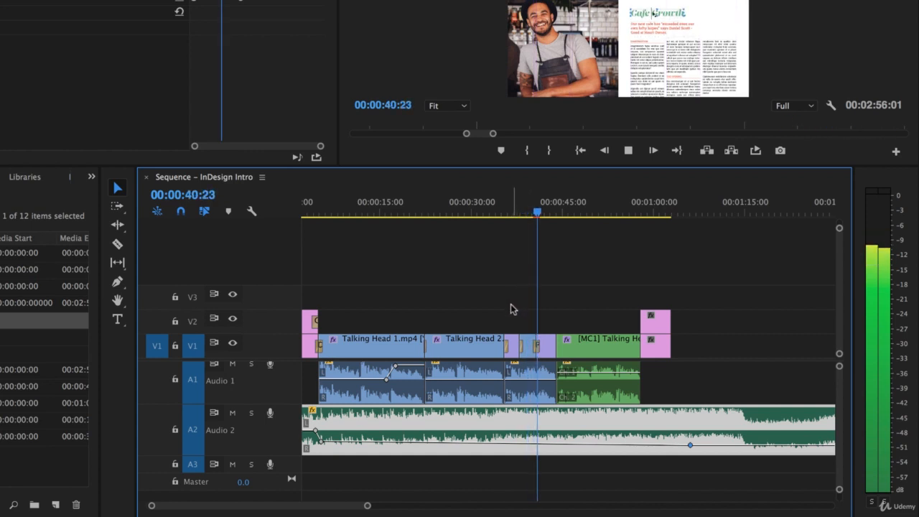
{"action": "key", "text": "space"}
- Compare the dialogue with music muted and unmuted, lowering the music volume slightly more
{"action": "left_click", "coordinate": [232, 414]}
{"action": "key", "text": "space"}
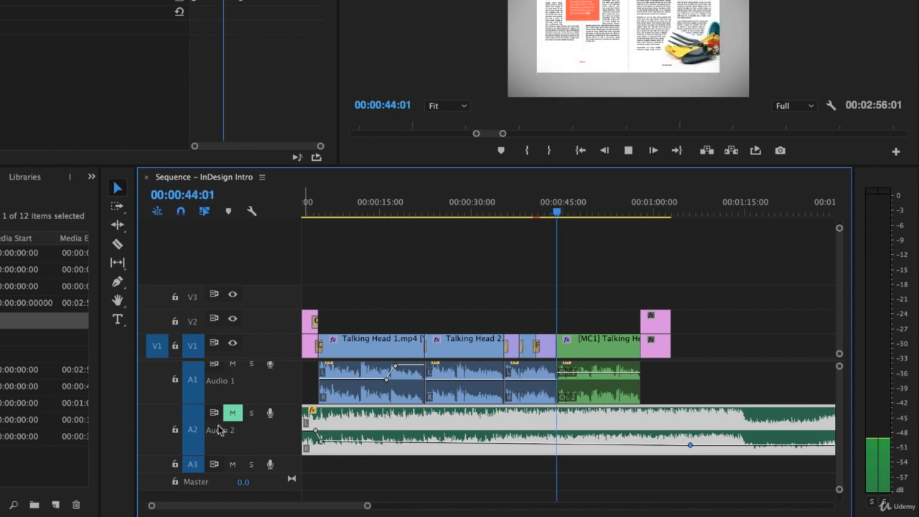
{"action": "left_click", "coordinate": [505, 215]}
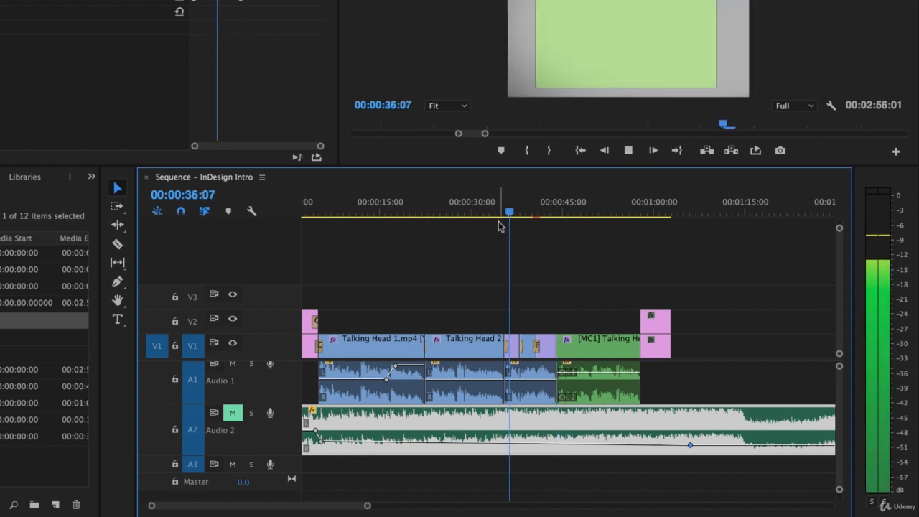
{"action": "key", "text": "space"}
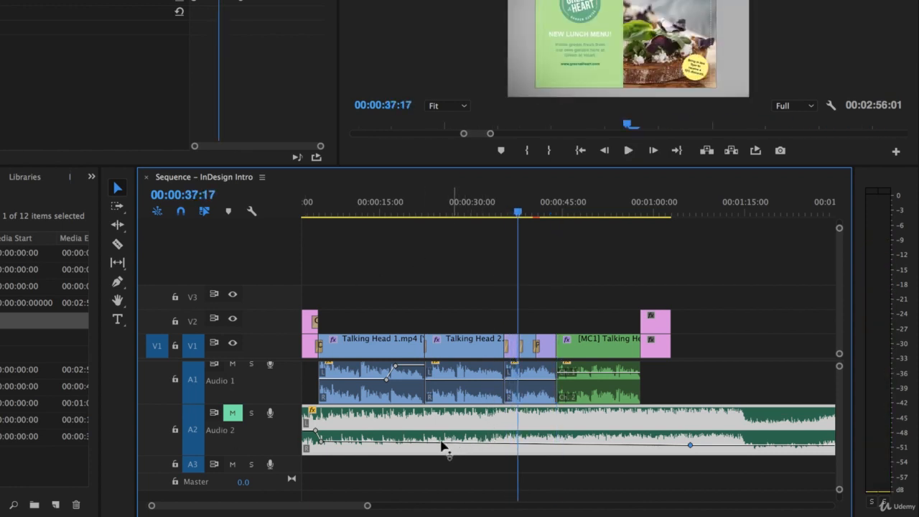
{"action": "left_click_drag", "start_coordinate": [388, 444], "coordinate": [388, 449]}
{"action": "key", "text": "space"}
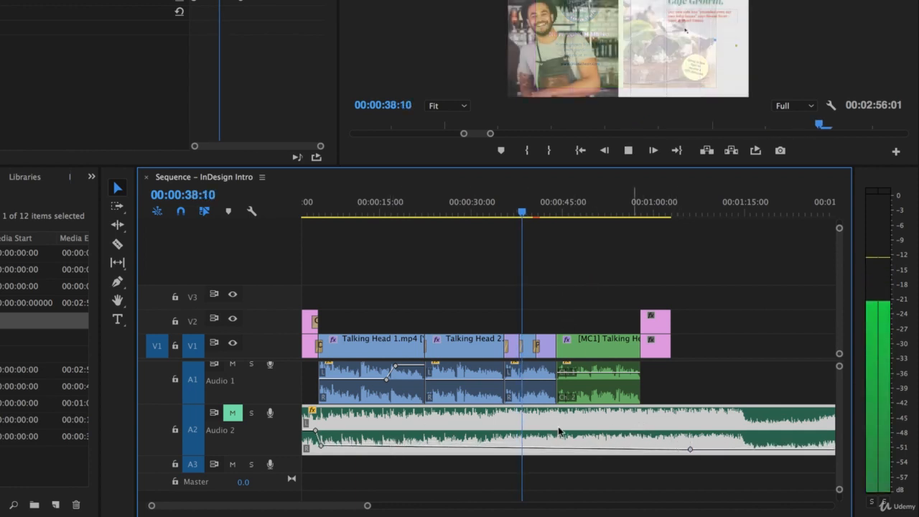
{"action": "left_click", "coordinate": [233, 415]}
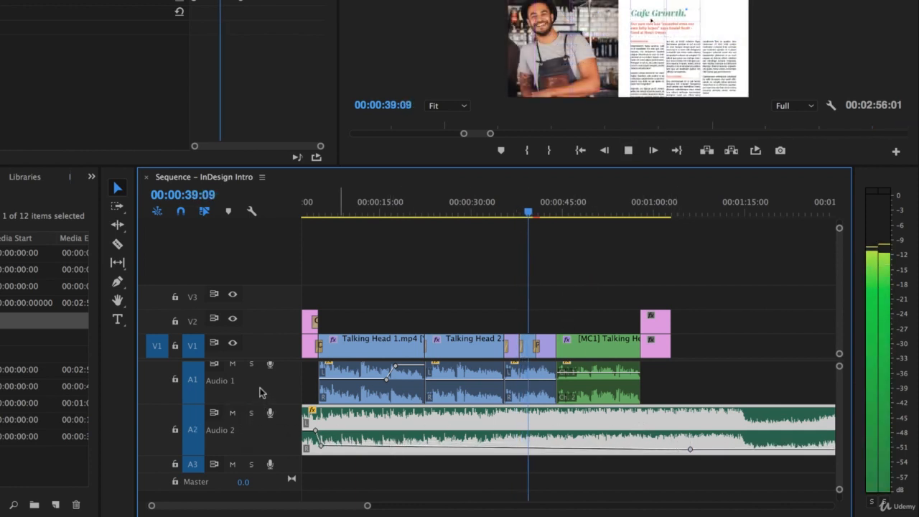
{"action": "key", "text": "space"}
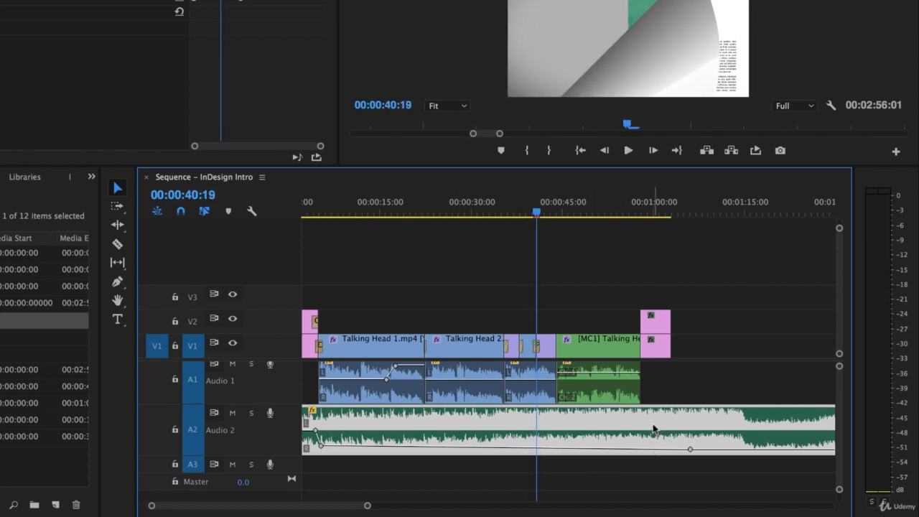
- Move the playhead to 59:03 near the logo outro and zoom in there
{"action": "left_click", "coordinate": [691, 390]}
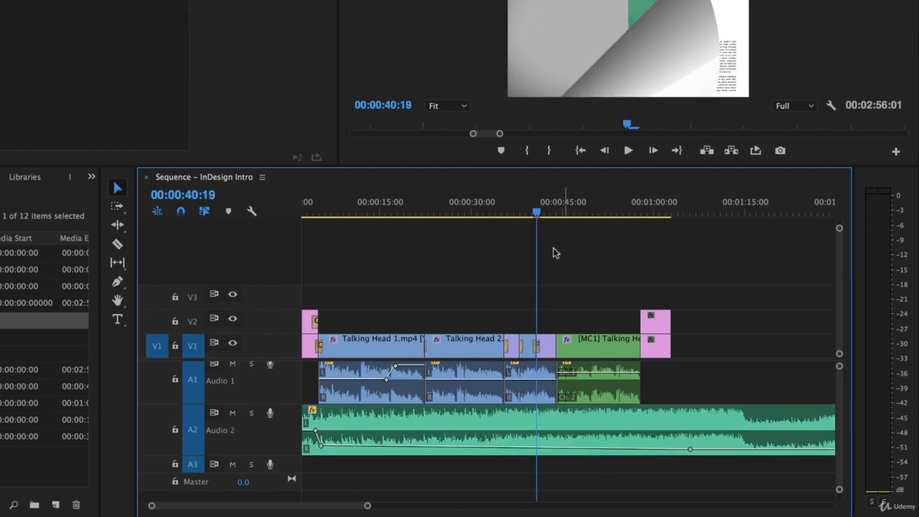
{"action": "left_click_drag", "start_coordinate": [536, 213], "coordinate": [548, 213]}
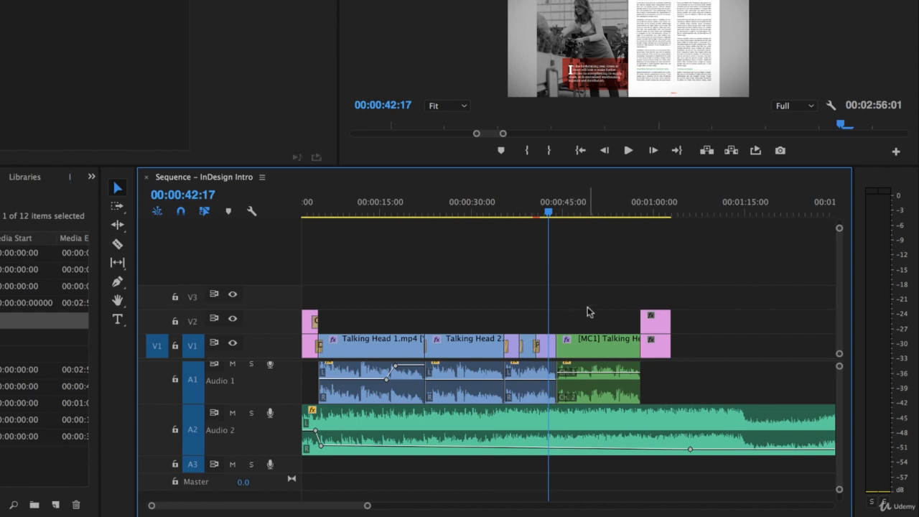
{"action": "left_click", "coordinate": [650, 216]}
{"action": "key", "text": "="}
{"action": "key", "text": "="}
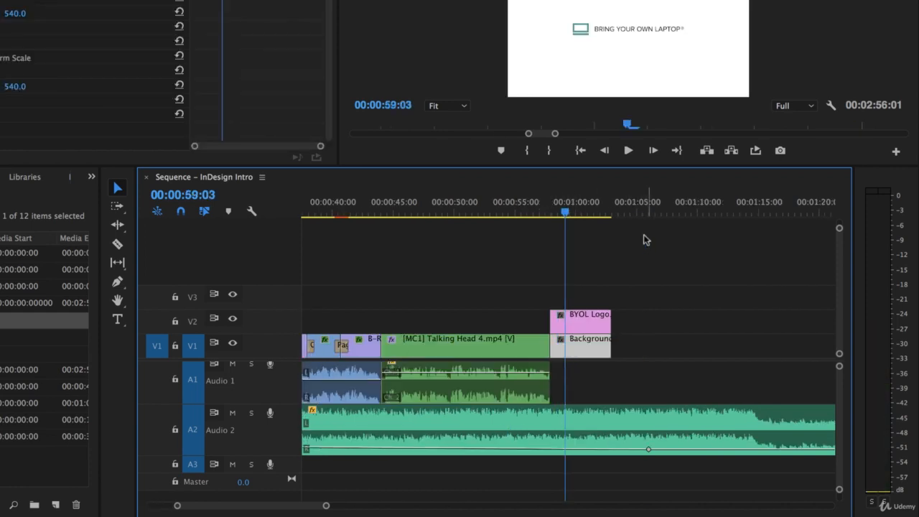
- Apply Dip to Black at the end of the Talking Head 4 clip on V1
{"action": "left_click_drag", "start_coordinate": [536, 214], "coordinate": [525, 219]}
{"action": "left_click", "coordinate": [486, 343]}
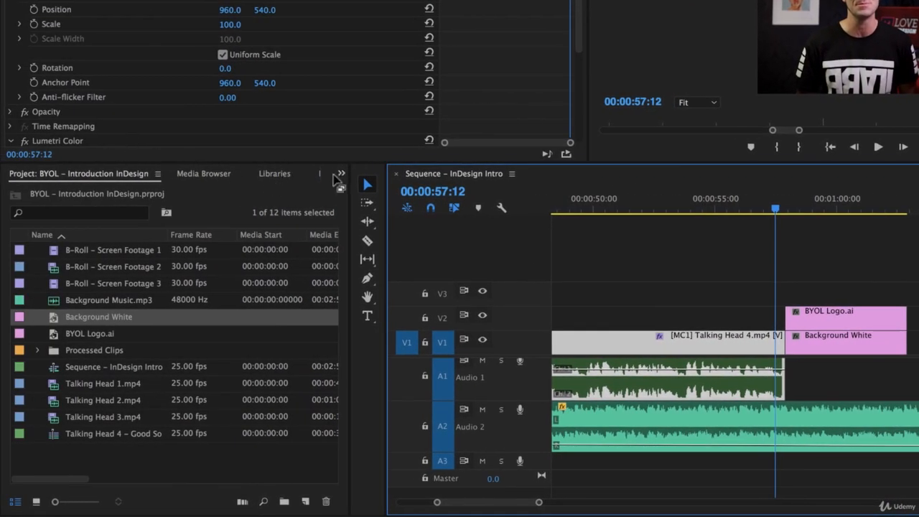
{"action": "left_click", "coordinate": [342, 174]}
{"action": "left_click", "coordinate": [367, 252]}
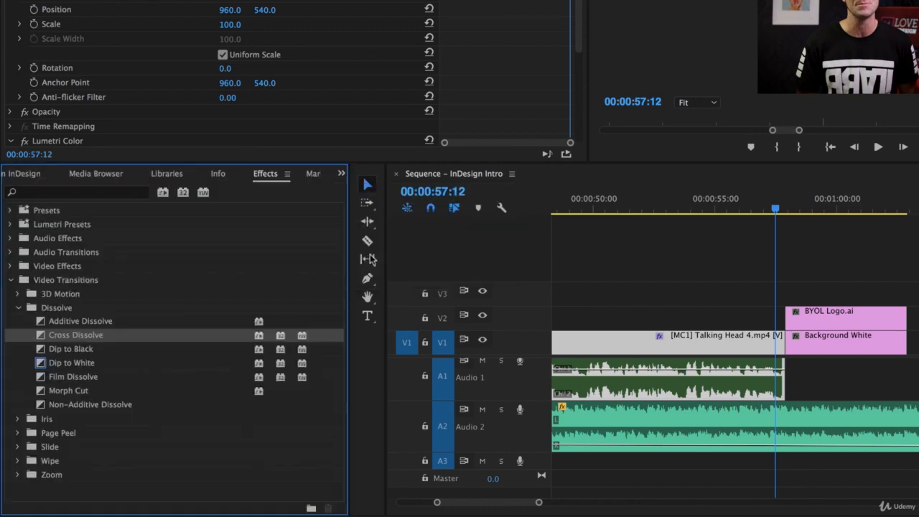
{"action": "left_click_drag", "start_coordinate": [41, 352], "coordinate": [784, 344]}
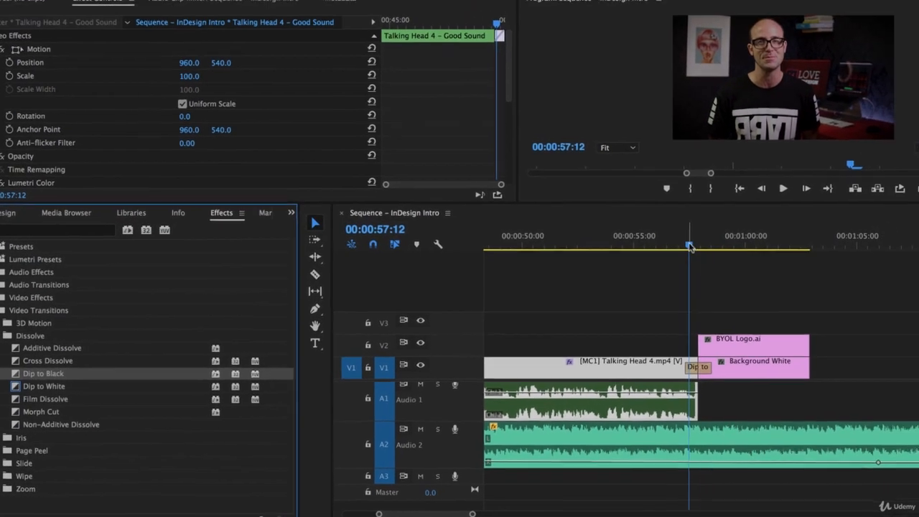
- Add a Cross Dissolve to the start of the outro BYOL Logo.ai clip and preview both transitions
{"action": "left_click_drag", "start_coordinate": [767, 213], "coordinate": [786, 217]}
{"action": "left_click_drag", "start_coordinate": [688, 258], "coordinate": [689, 257]}
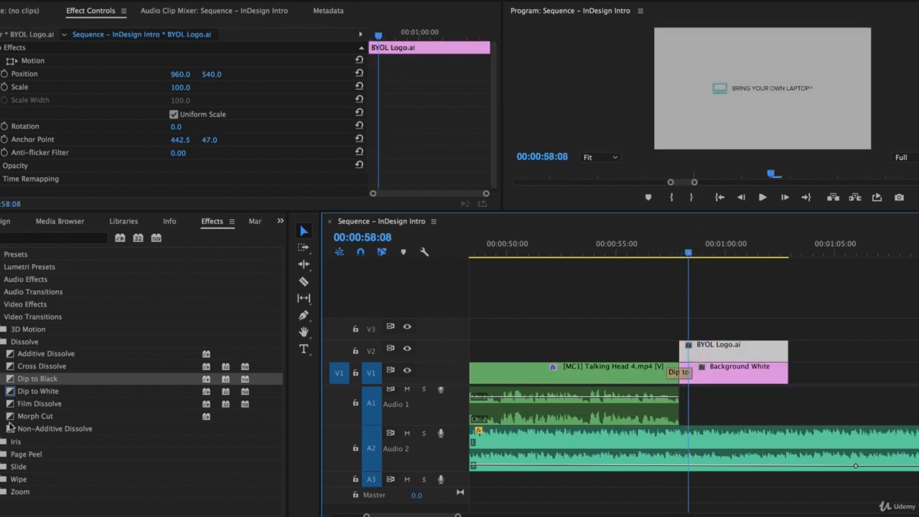
{"action": "left_click_drag", "start_coordinate": [10, 367], "coordinate": [280, 353]}
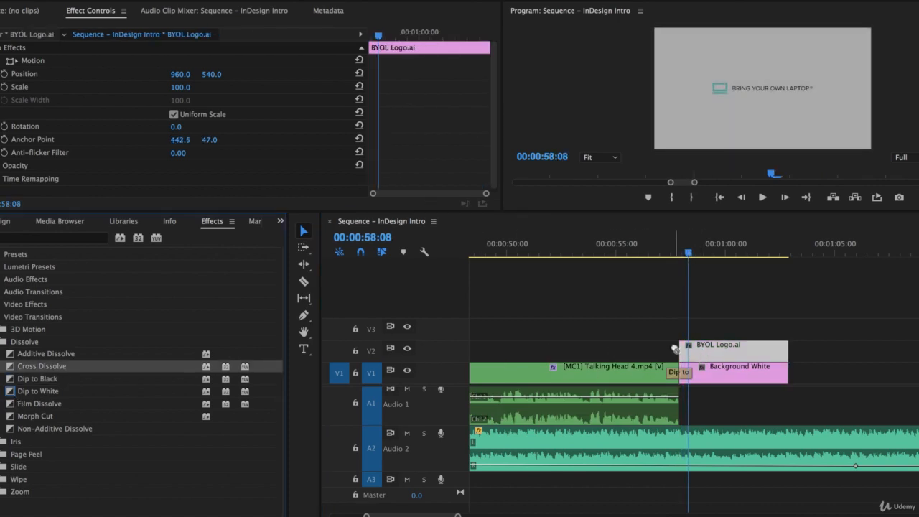
{"action": "left_click_drag", "start_coordinate": [675, 349], "coordinate": [682, 350]}
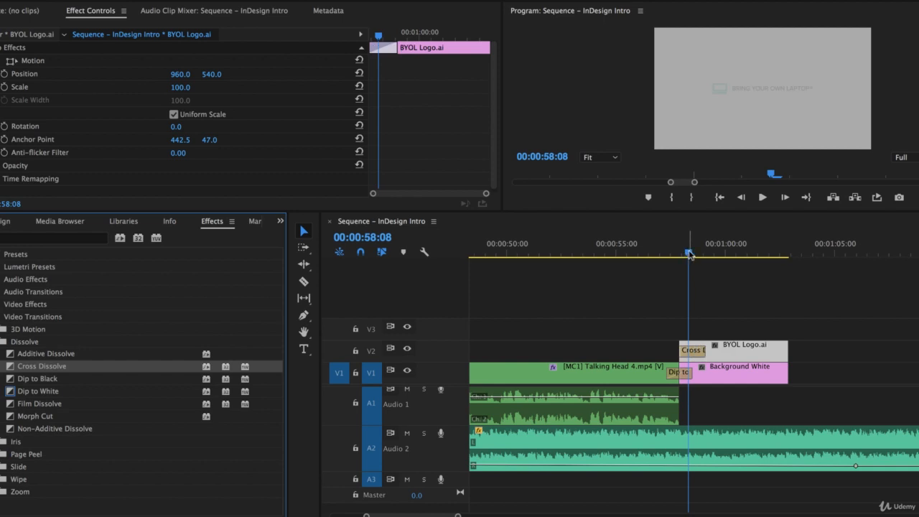
{"action": "left_click_drag", "start_coordinate": [690, 255], "coordinate": [650, 255]}
{"action": "key", "text": "space"}
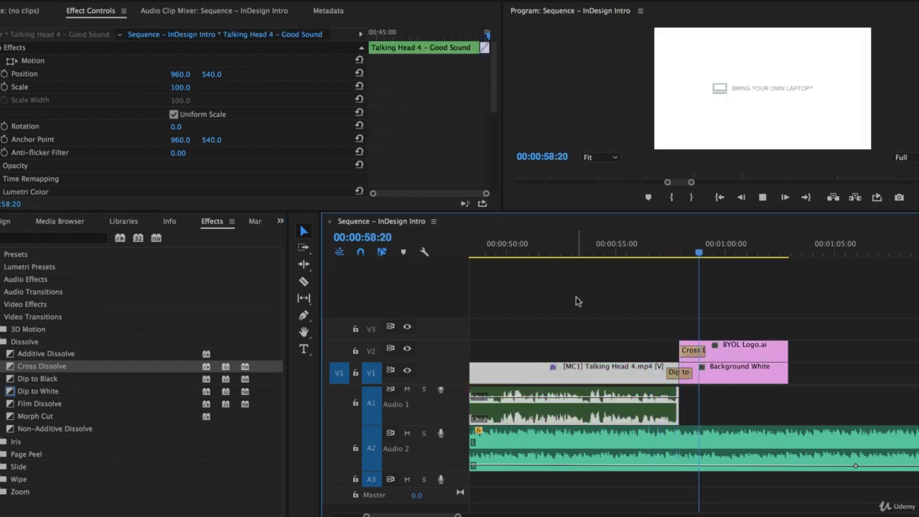
- Shorten the logo's Cross Dissolve to 16 frames and replay the cut
{"action": "left_click_drag", "start_coordinate": [684, 350], "coordinate": [691, 346]}
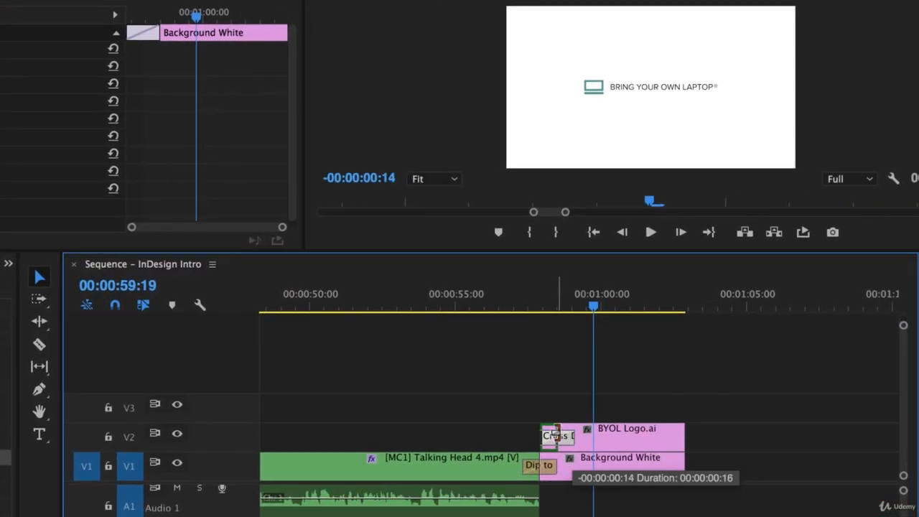
{"action": "left_click_drag", "start_coordinate": [555, 435], "coordinate": [553, 435]}
{"action": "left_click", "coordinate": [525, 309]}
{"action": "key", "text": "space"}
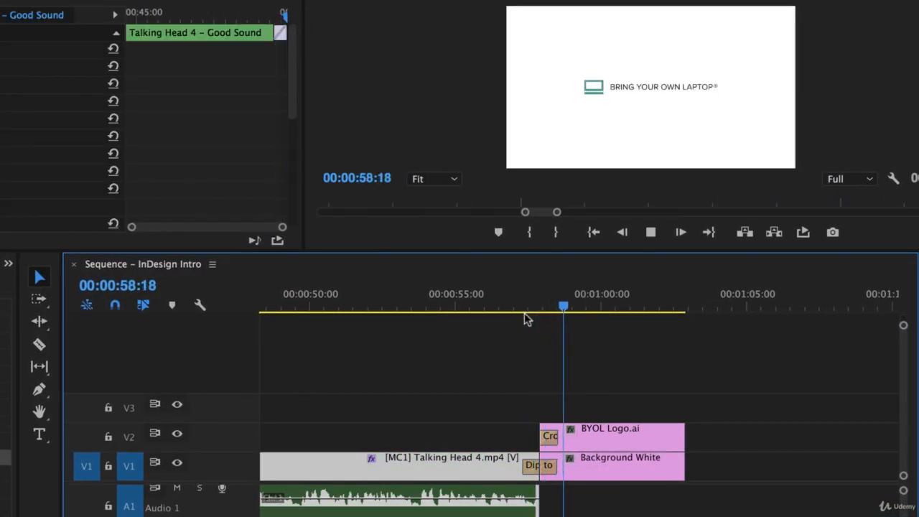
{"action": "key", "text": "space"}
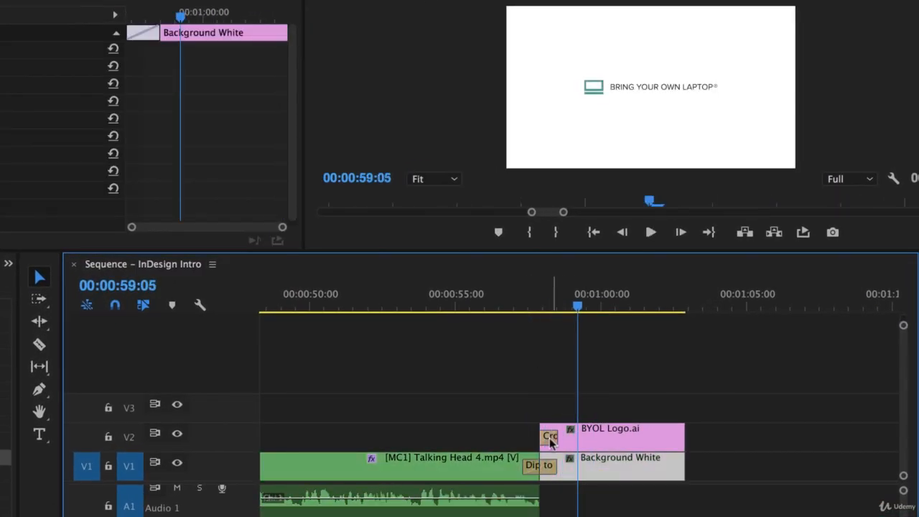
- Start the logo clip a few frames later and review the transition from 57:12
{"action": "left_click_drag", "start_coordinate": [545, 431], "coordinate": [547, 434]}
{"action": "left_click", "coordinate": [527, 309]}
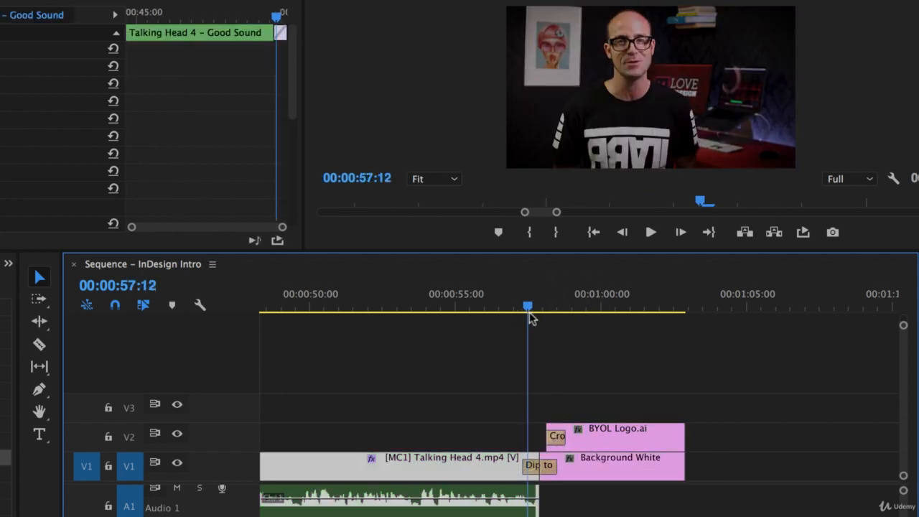
{"action": "key", "text": "space"}
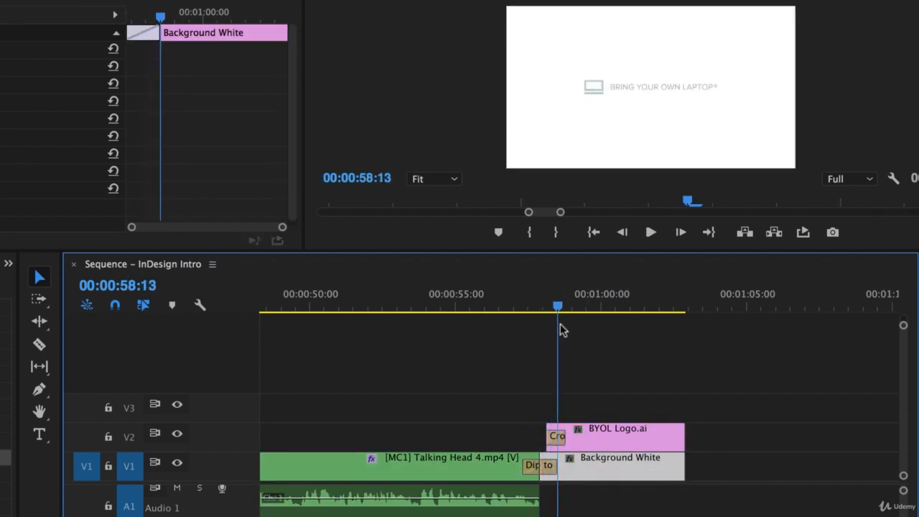
{"action": "key", "text": "j"}
{"action": "key", "text": "l"}
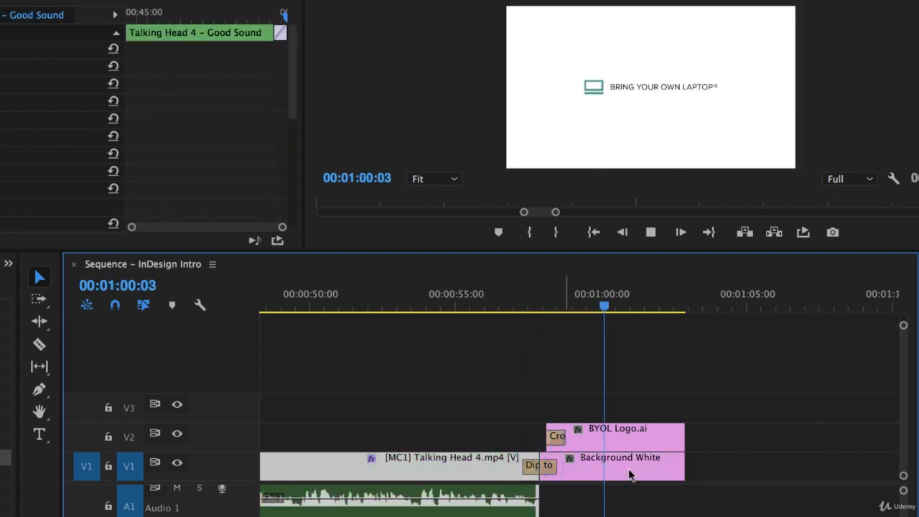
- Raise the A2 music volume after the cut and move the rise slightly earlier
{"action": "key", "text": "k"}
{"action": "left_click", "coordinate": [527, 498], "text": "super"}
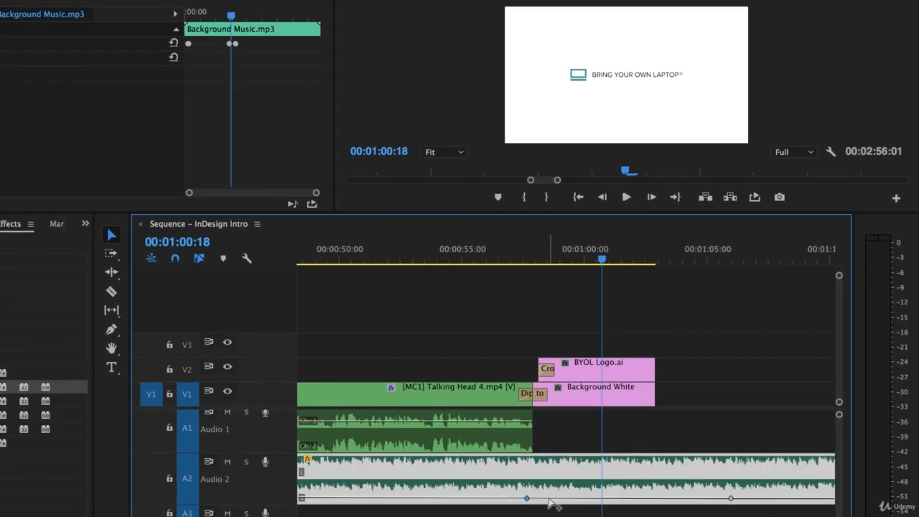
{"action": "left_click", "coordinate": [573, 494]}
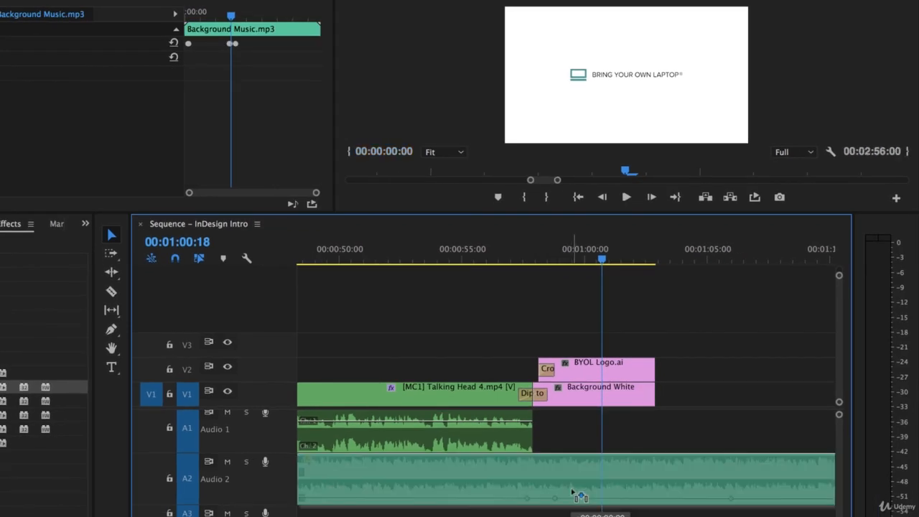
{"action": "left_click_drag", "start_coordinate": [577, 499], "coordinate": [577, 489]}
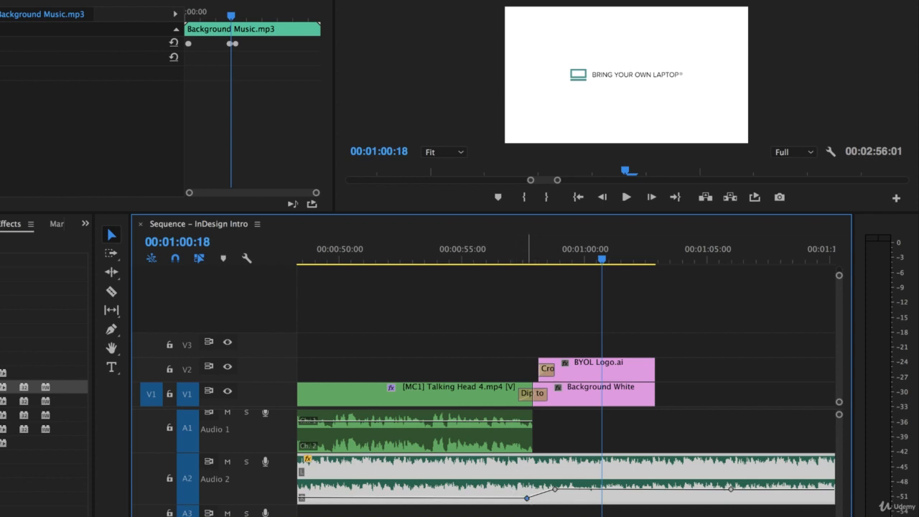
{"action": "left_click_drag", "start_coordinate": [528, 498], "coordinate": [556, 486]}
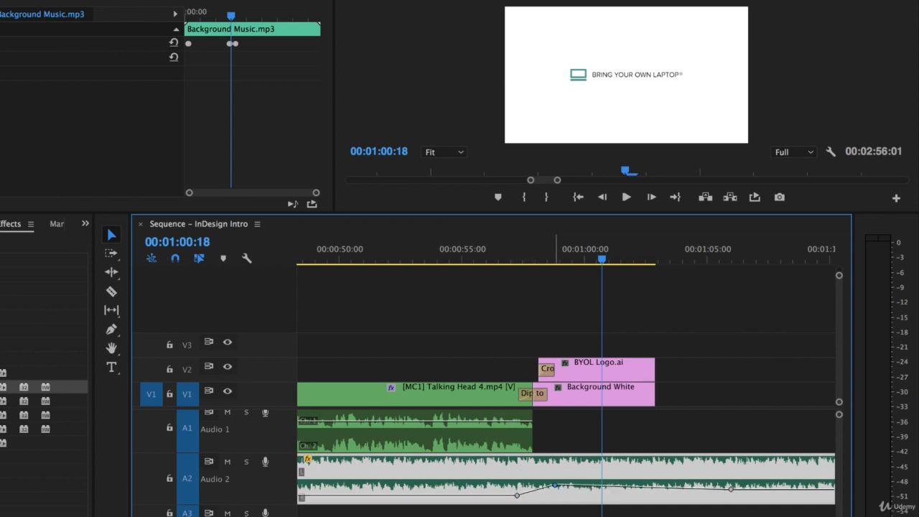
- Play back the music swell and lower the level slightly at the rise point
{"action": "left_click", "coordinate": [489, 257]}
{"action": "key", "text": "space"}
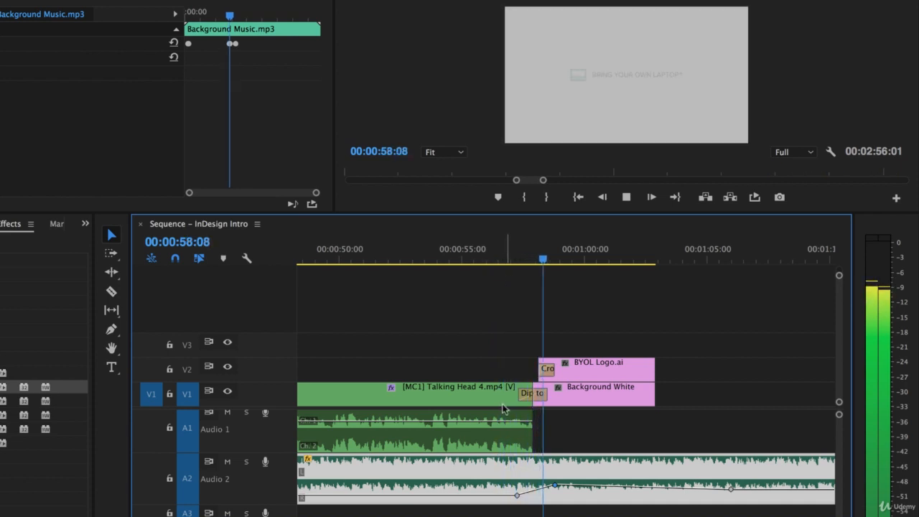
{"action": "key", "text": "space"}
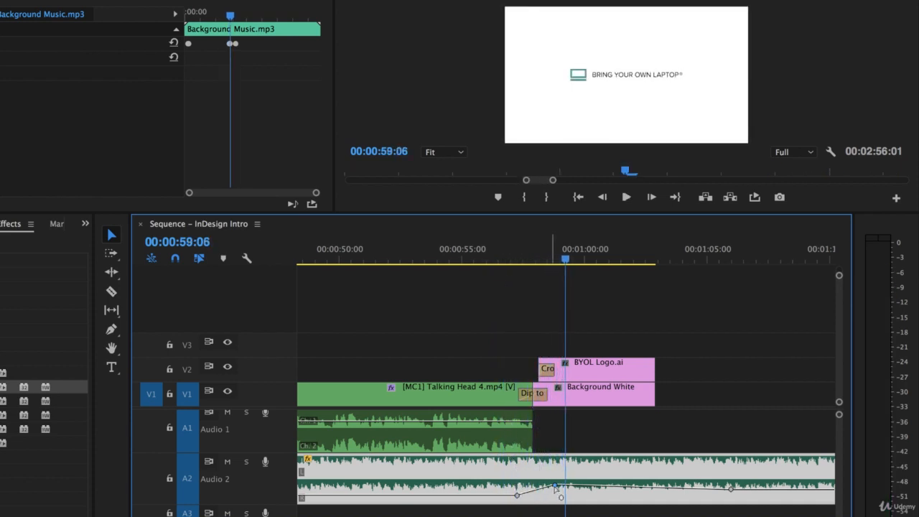
{"action": "left_click_drag", "start_coordinate": [556, 486], "coordinate": [557, 491]}
{"action": "left_click", "coordinate": [509, 253]}
{"action": "key", "text": "space"}
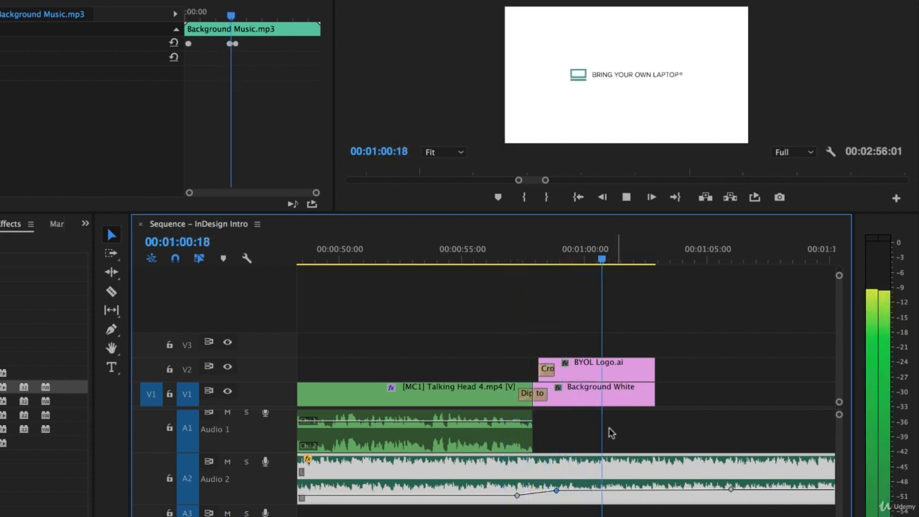
- Extend the BYOL Logo.ai and Background White out points, then add a music volume keyframe near 1:05
{"action": "key", "text": "space"}
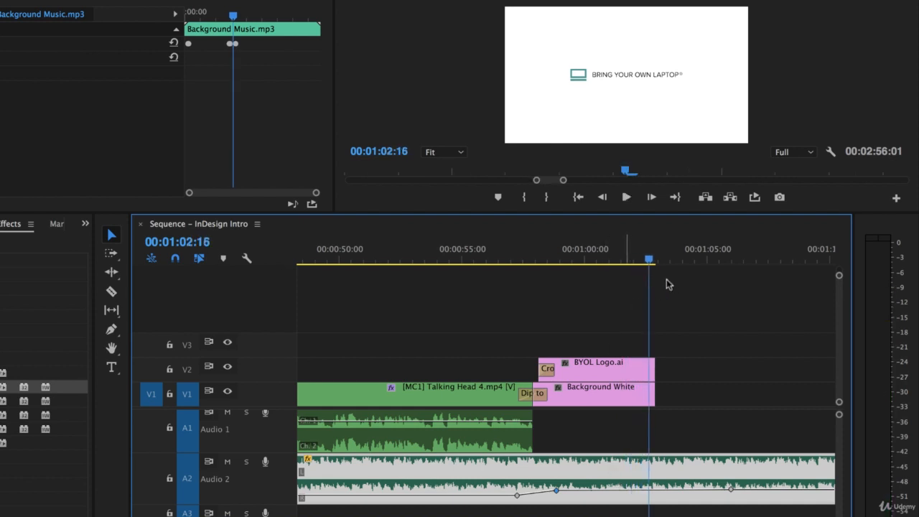
{"action": "left_click_drag", "start_coordinate": [652, 369], "coordinate": [769, 370]}
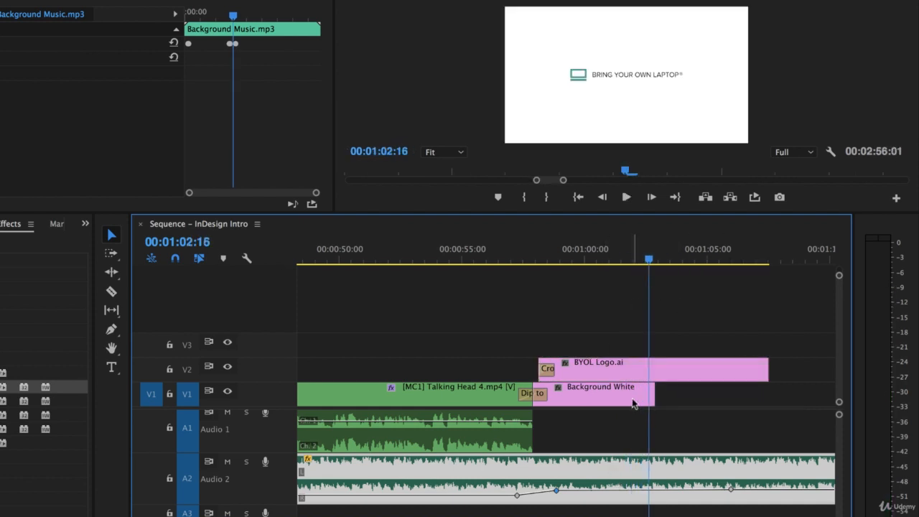
{"action": "left_click_drag", "start_coordinate": [651, 391], "coordinate": [769, 392]}
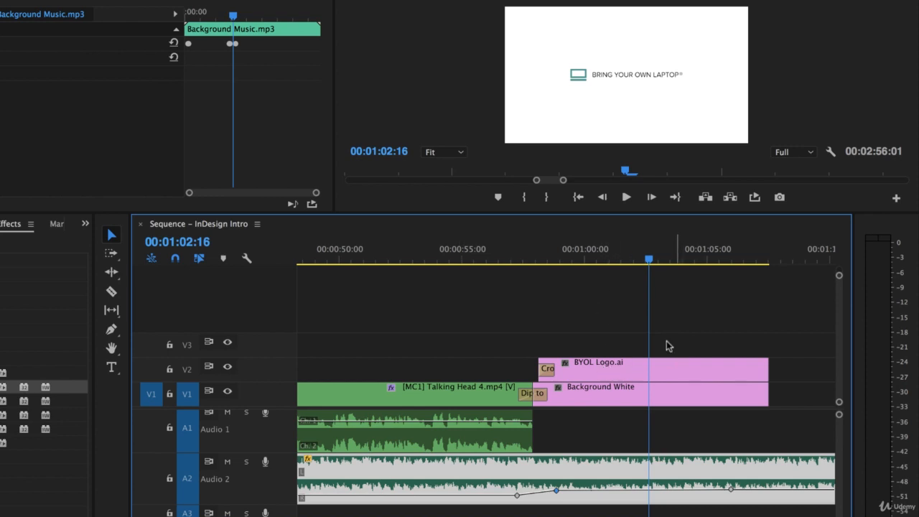
{"action": "key", "text": "space"}
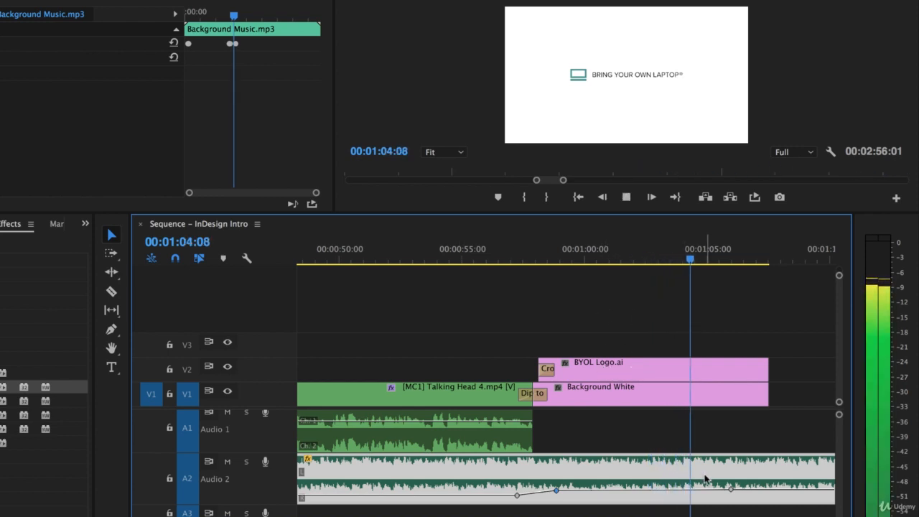
{"action": "key", "text": "space"}
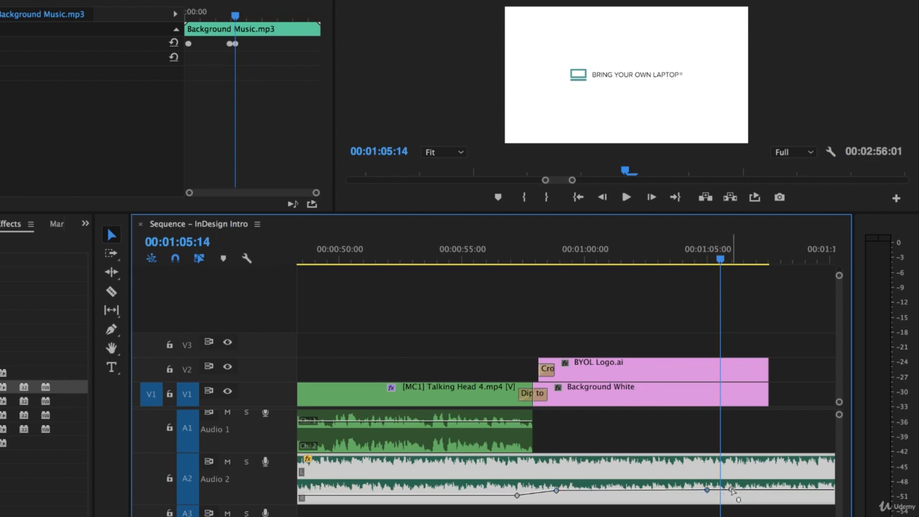
{"action": "left_click_drag", "start_coordinate": [731, 490], "coordinate": [759, 499]}
{"action": "key", "text": "minus"}
{"action": "key", "text": "minus"}
{"action": "key", "text": "minus"}
{"action": "key", "text": "minus"}
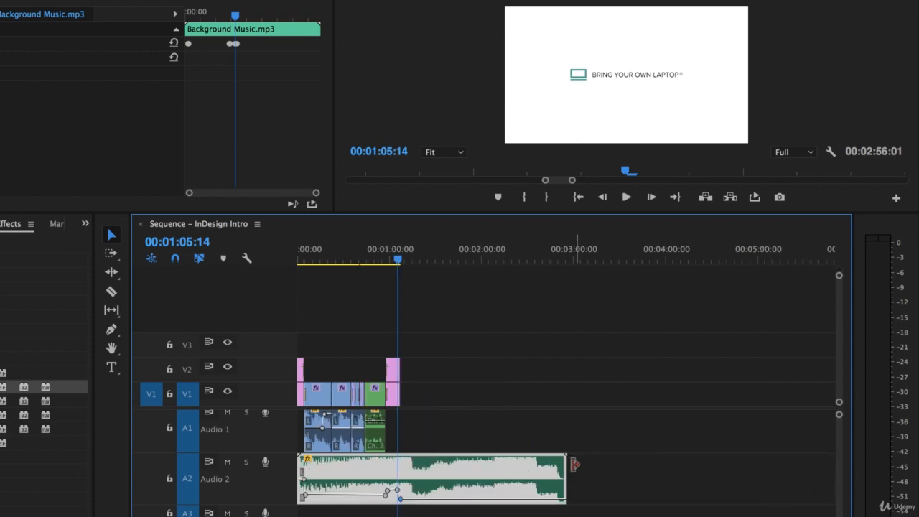
- Trim the music clip to end with the logo outro at about 1:07 and start its fade-out earlier
{"action": "left_click_drag", "start_coordinate": [564, 465], "coordinate": [404, 471]}
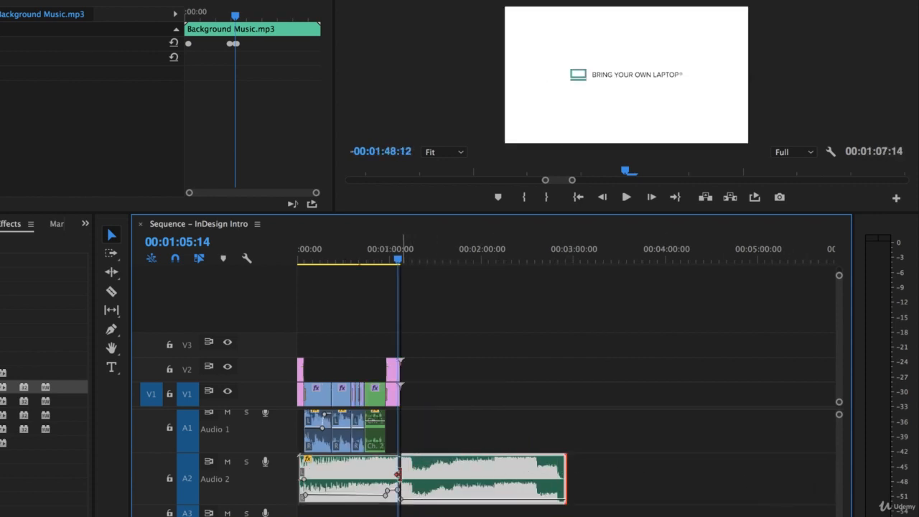
{"action": "key", "text": "equal"}
{"action": "key", "text": "equal"}
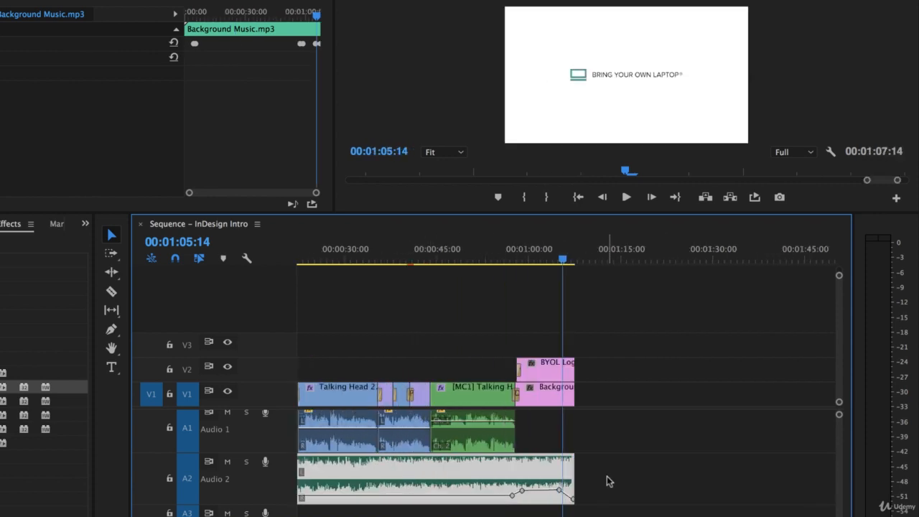
{"action": "left_click", "coordinate": [571, 468]}
{"action": "key", "text": "space"}
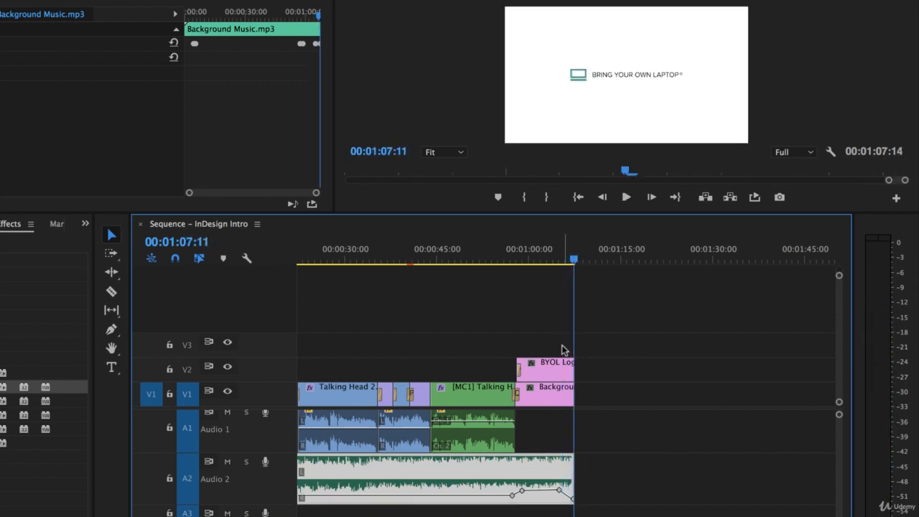
{"action": "key", "text": "minus"}
{"action": "key", "text": "minus"}
{"action": "key", "text": "equal"}
{"action": "key", "text": "equal"}
{"action": "key", "text": "equal"}
{"action": "key", "text": "equal"}
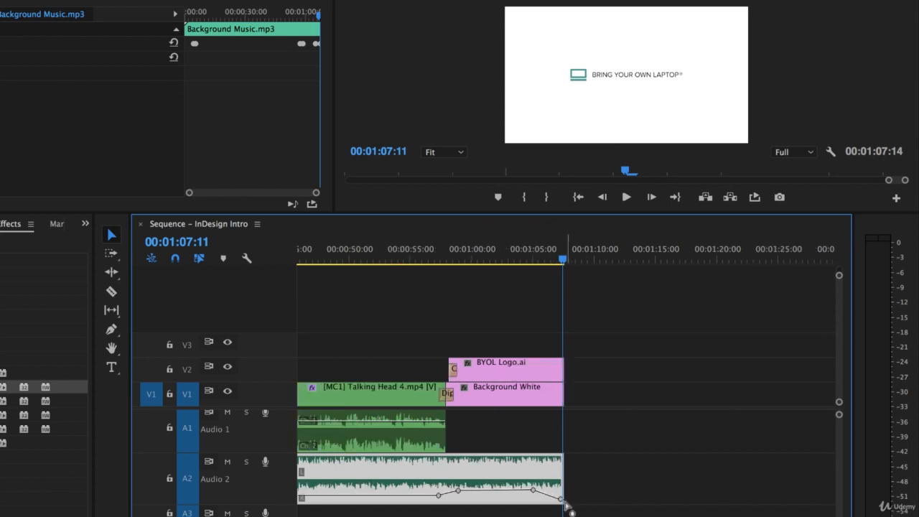
{"action": "left_click_drag", "start_coordinate": [506, 490], "coordinate": [477, 494]}
{"action": "left_click", "coordinate": [516, 375]}
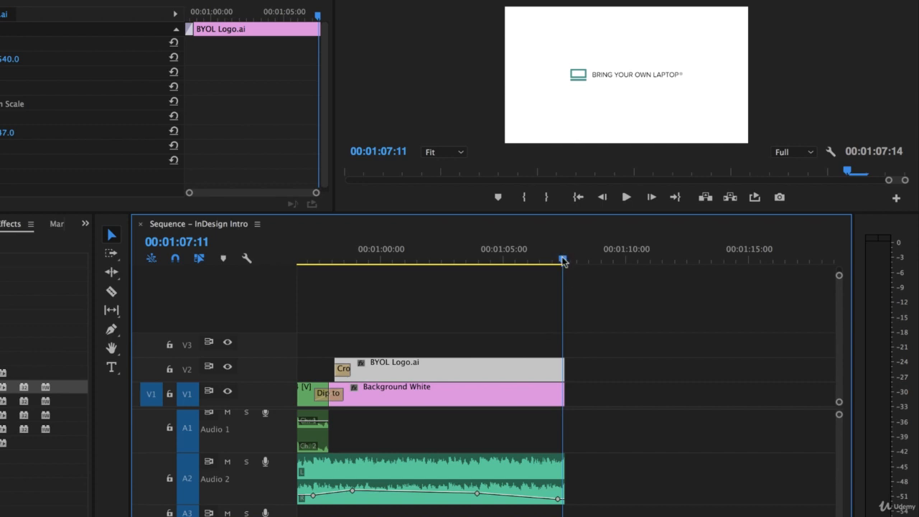
{"action": "left_click_drag", "start_coordinate": [563, 260], "coordinate": [565, 260]}
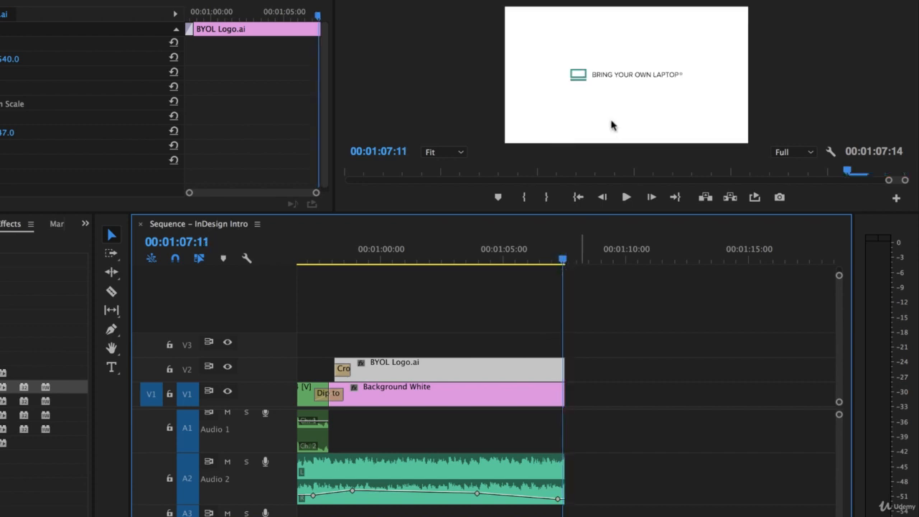